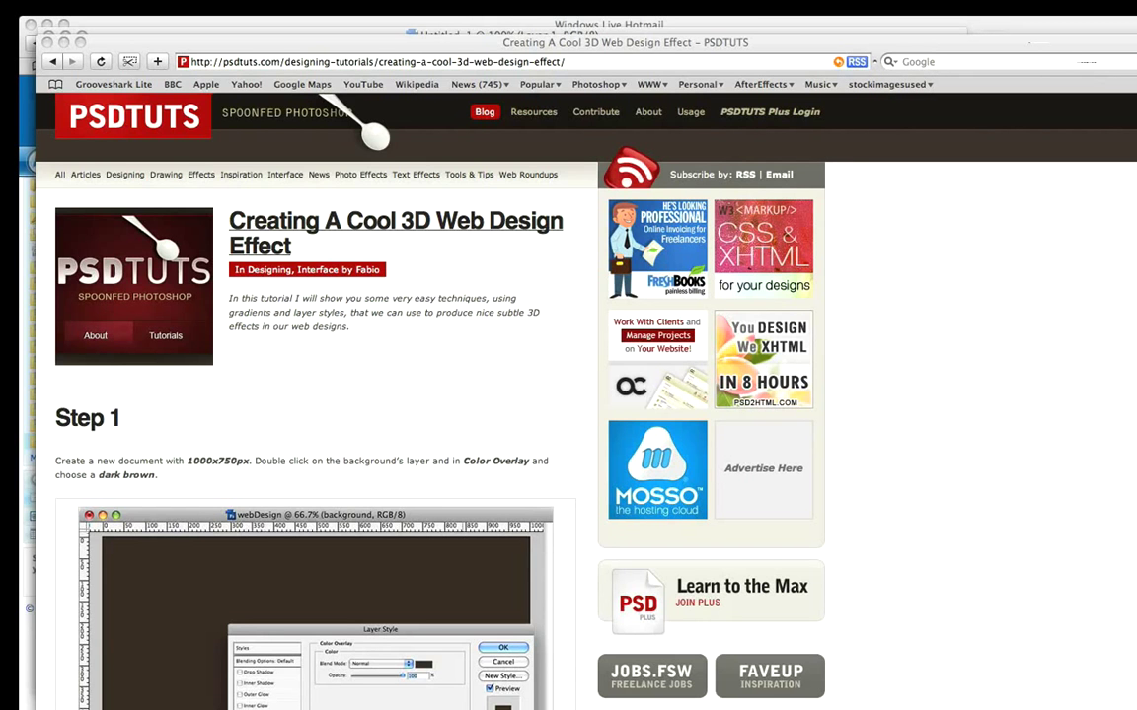
Bring the dark brown Photoshop document forward and nudge its window down slightly
scroll(568, 394, "down", 20)
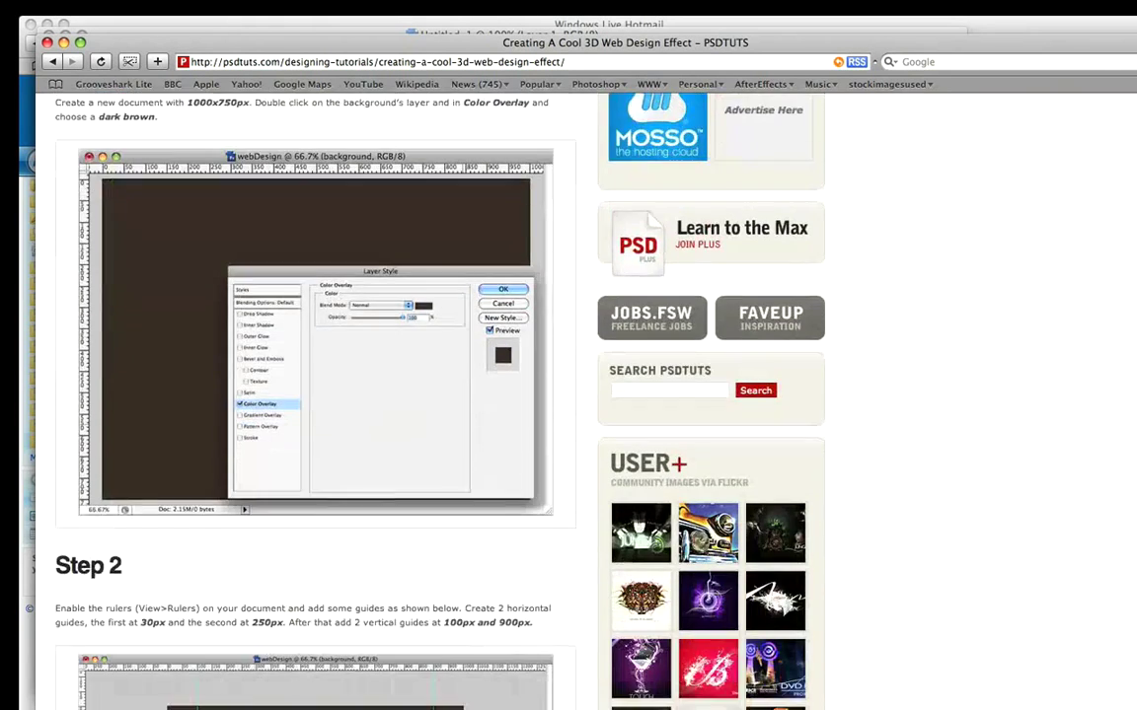
scroll(568, 395, "up", 20)
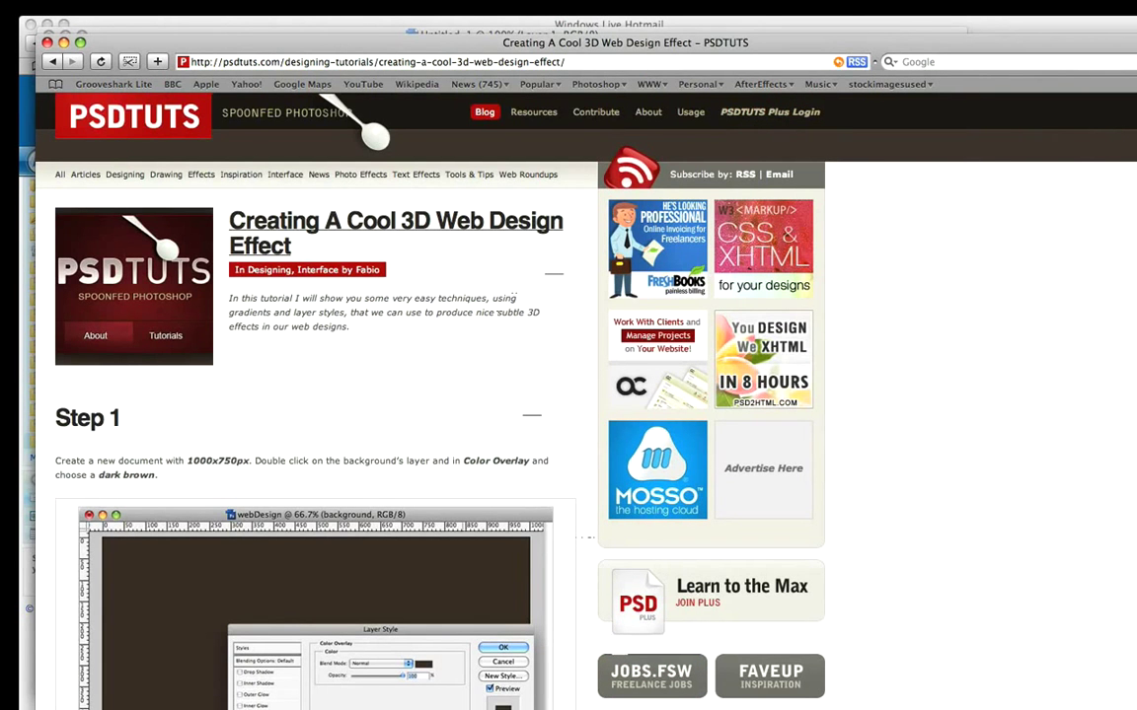
key("super+Tab")
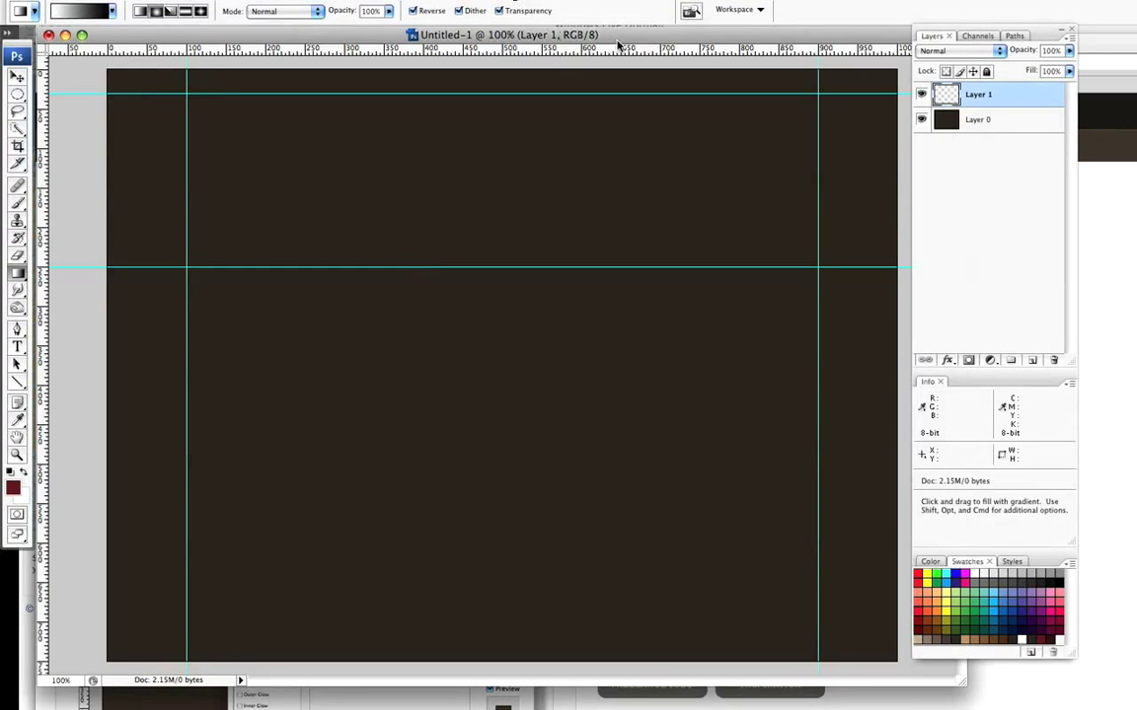
mouse_move(618, 45)
left_mouse_down()
mouse_move(630, 246)
mouse_move(613, 531)
mouse_move(613, 54)
left_mouse_up()
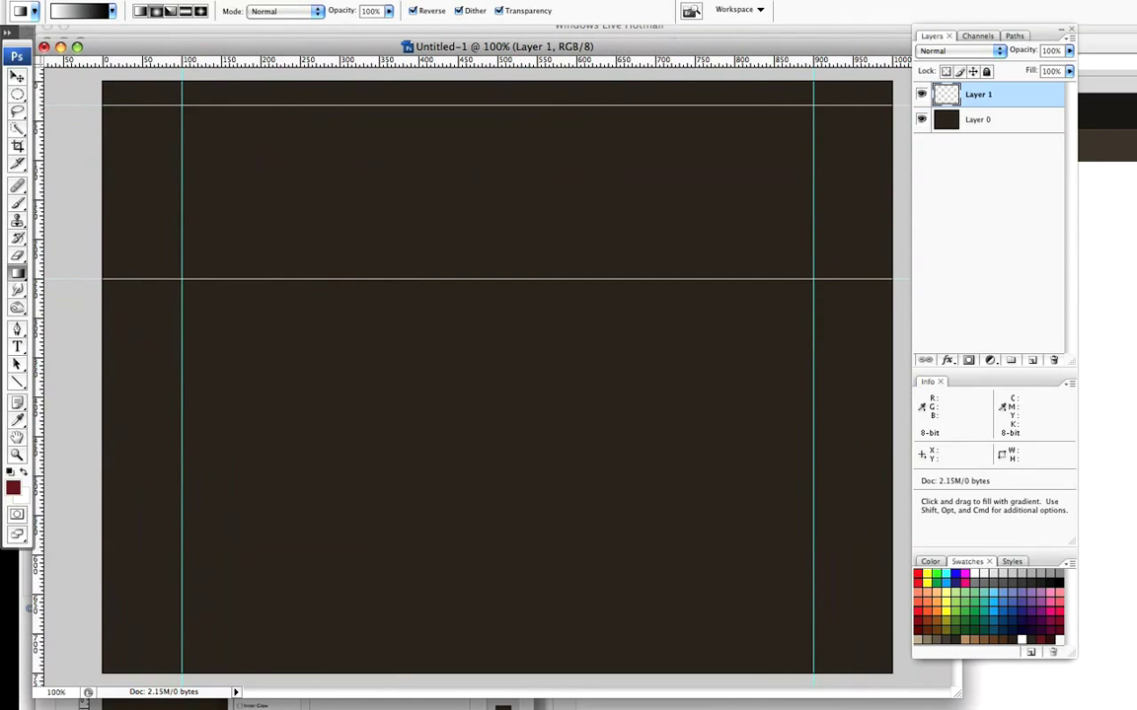
Confirm the rulers are set to pixels in the Units & Rulers preferences
left_click(96, 3)
mouse_move(125, 40)
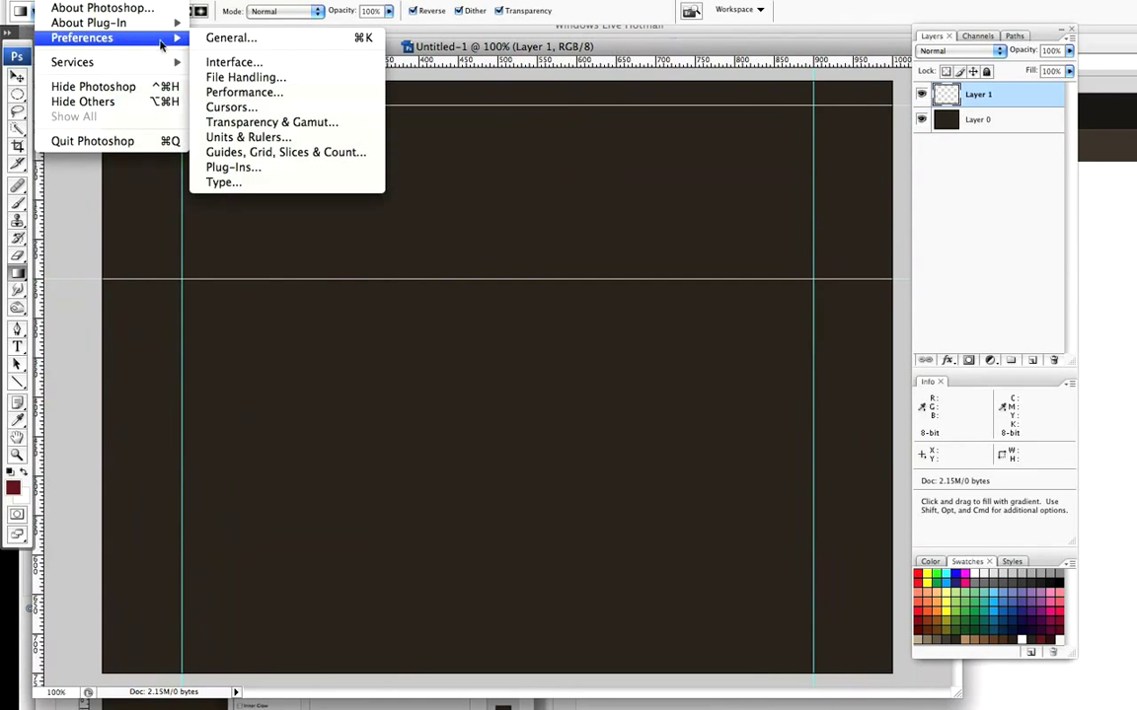
left_click(246, 137)
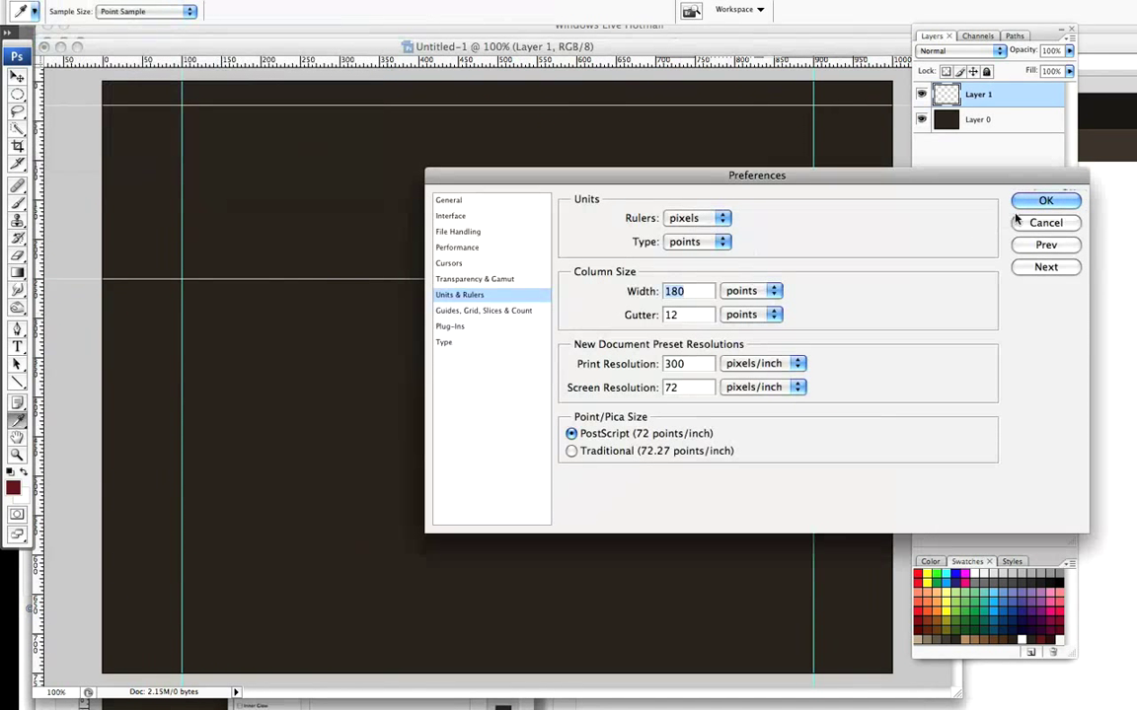
left_click(1045, 201)
key("g")
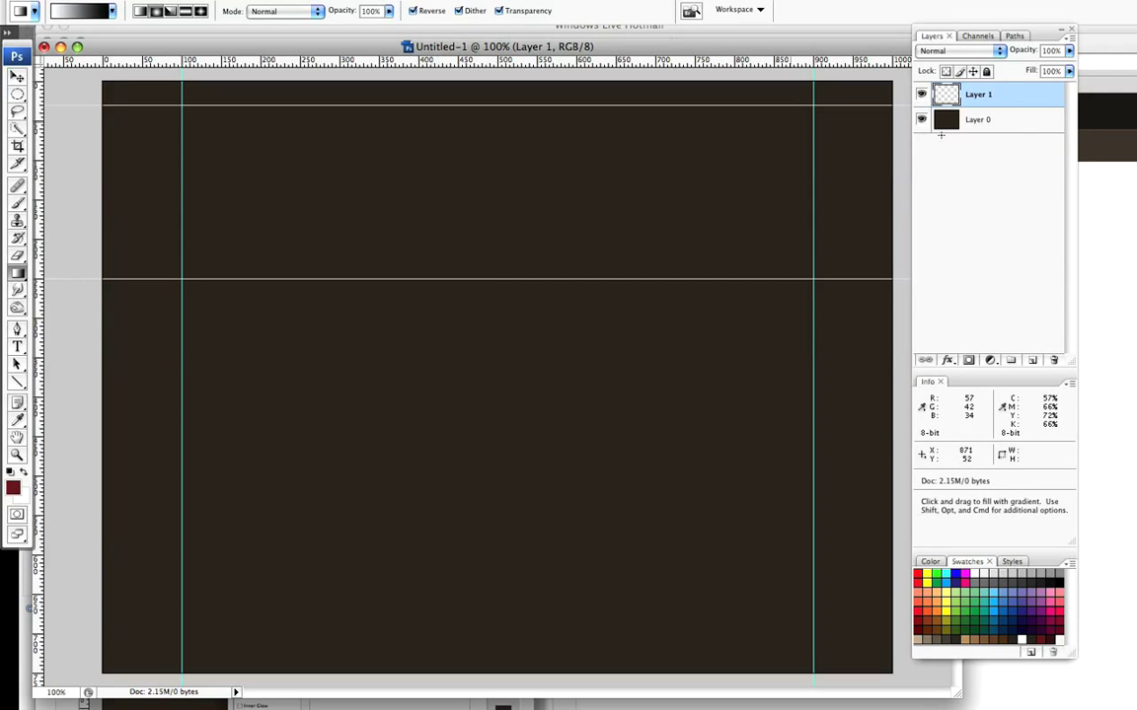
Sample the canvas's dark brown #392a22 from Layer 0 as the foreground colour, then reselect Layer 1
left_click(1007, 124)
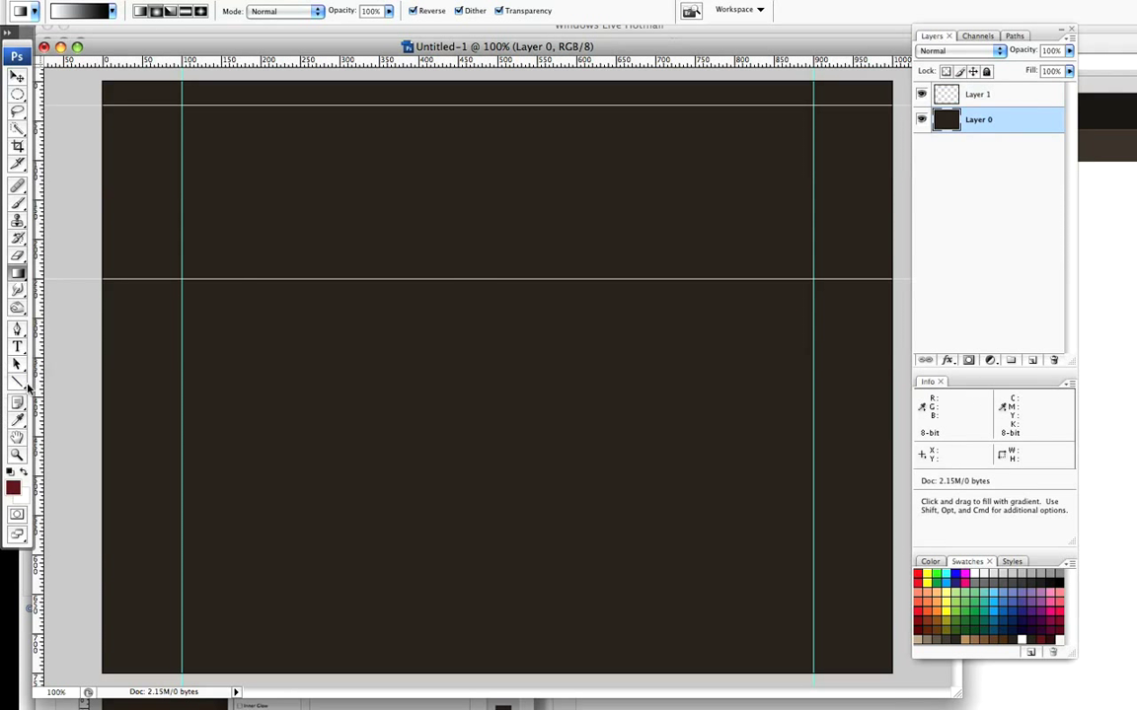
left_click(18, 420)
left_click(263, 371)
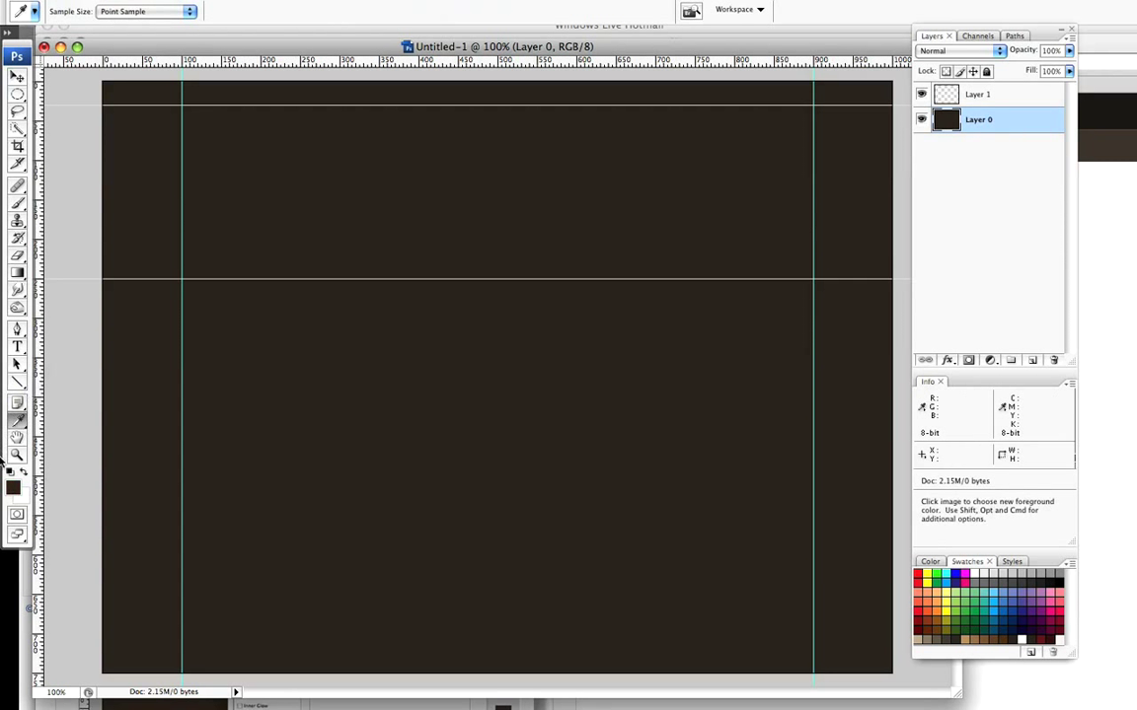
left_click(13, 486)
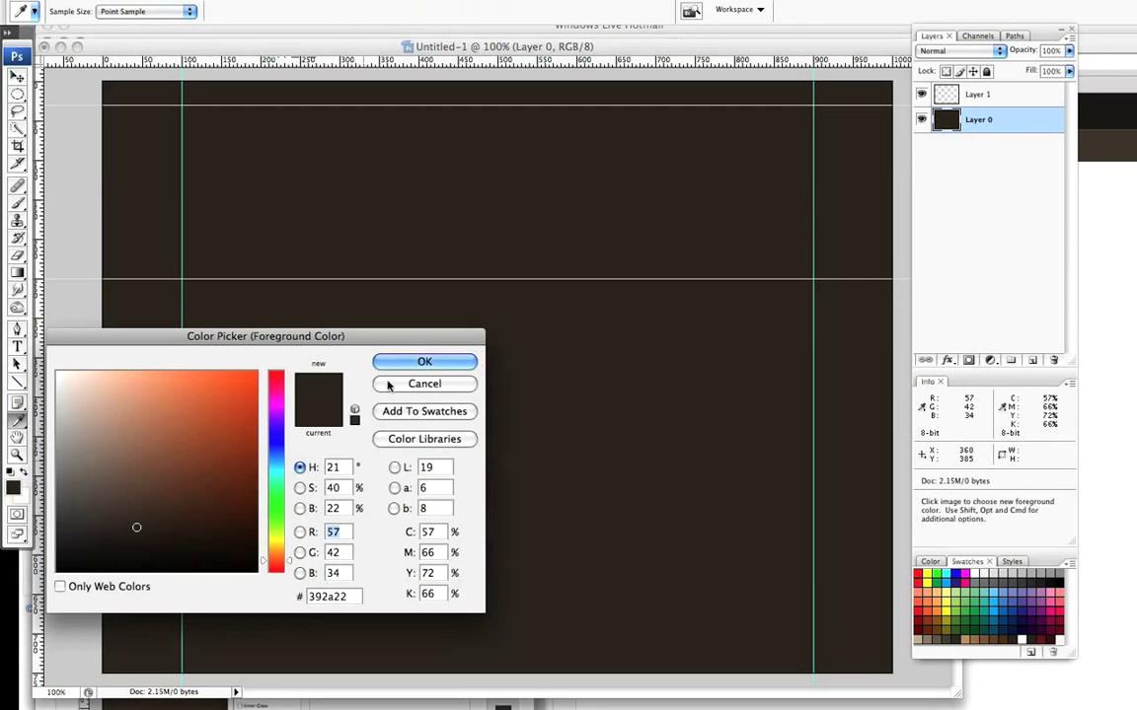
left_click(418, 362)
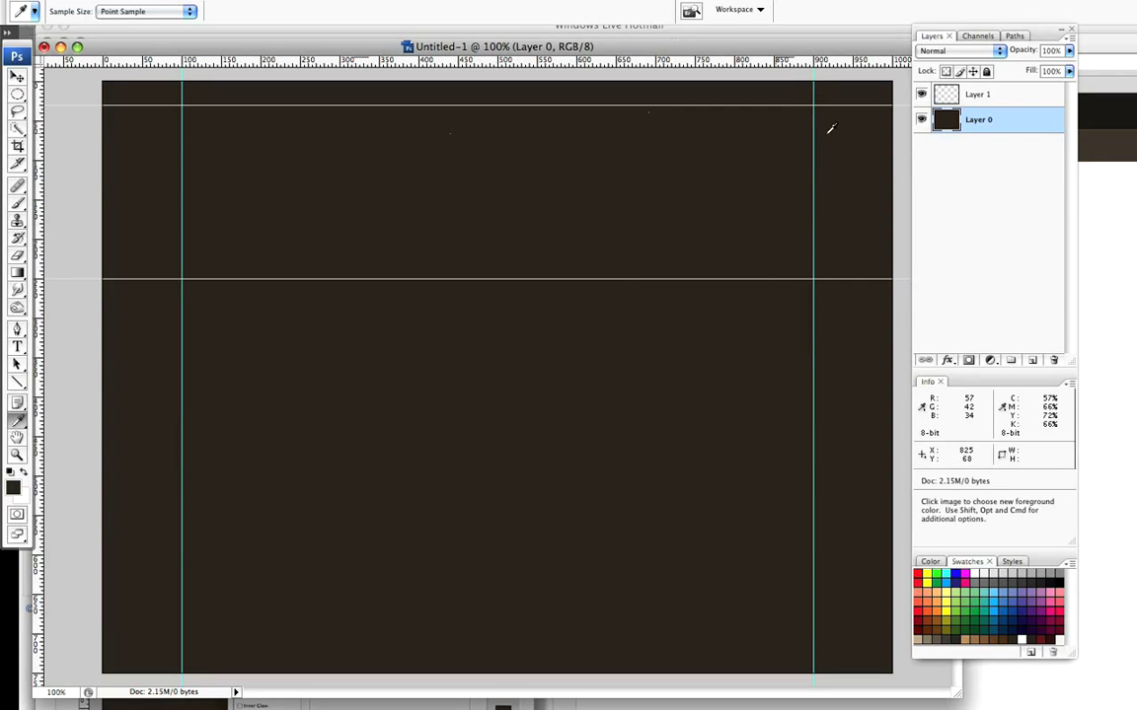
left_click(949, 94)
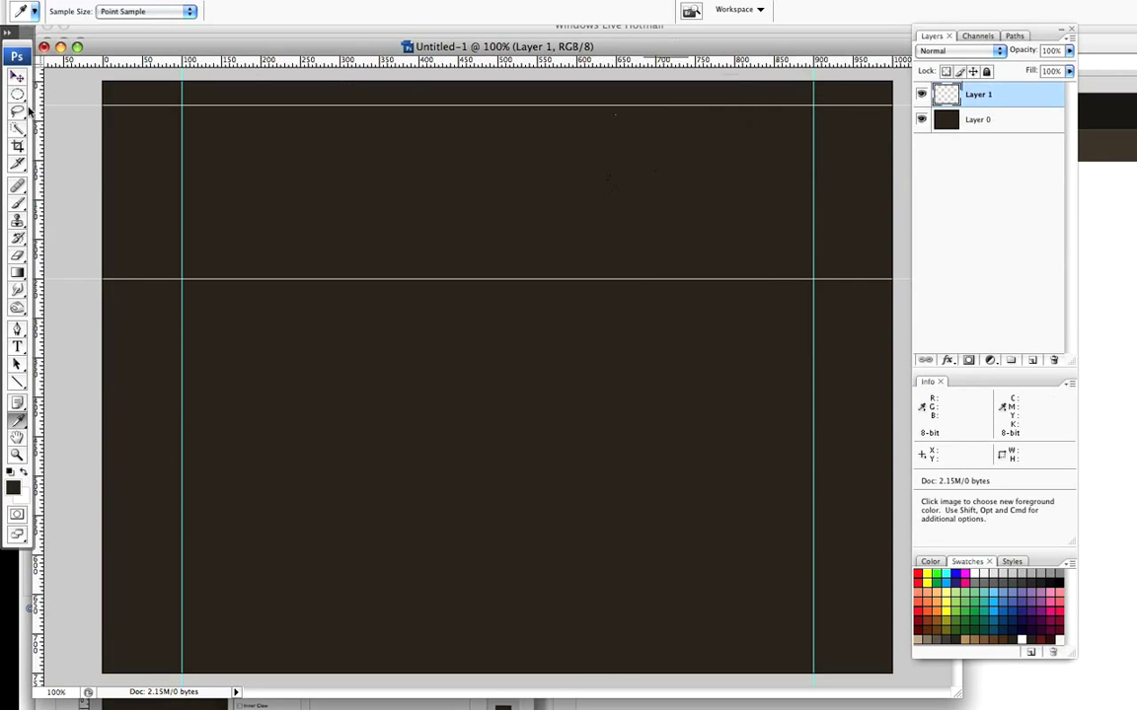
Select the full-width 1000×220 band between the guides and fill it white
left_click_drag(17, 94, 77, 93)
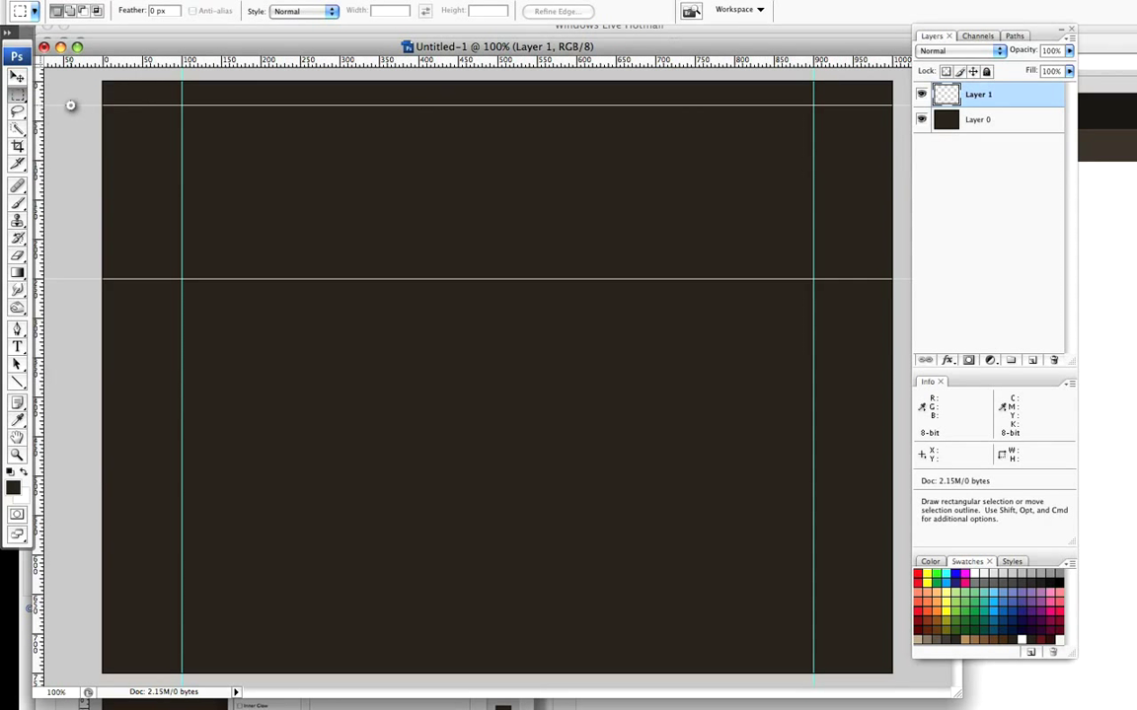
left_click_drag(70, 104, 952, 283)
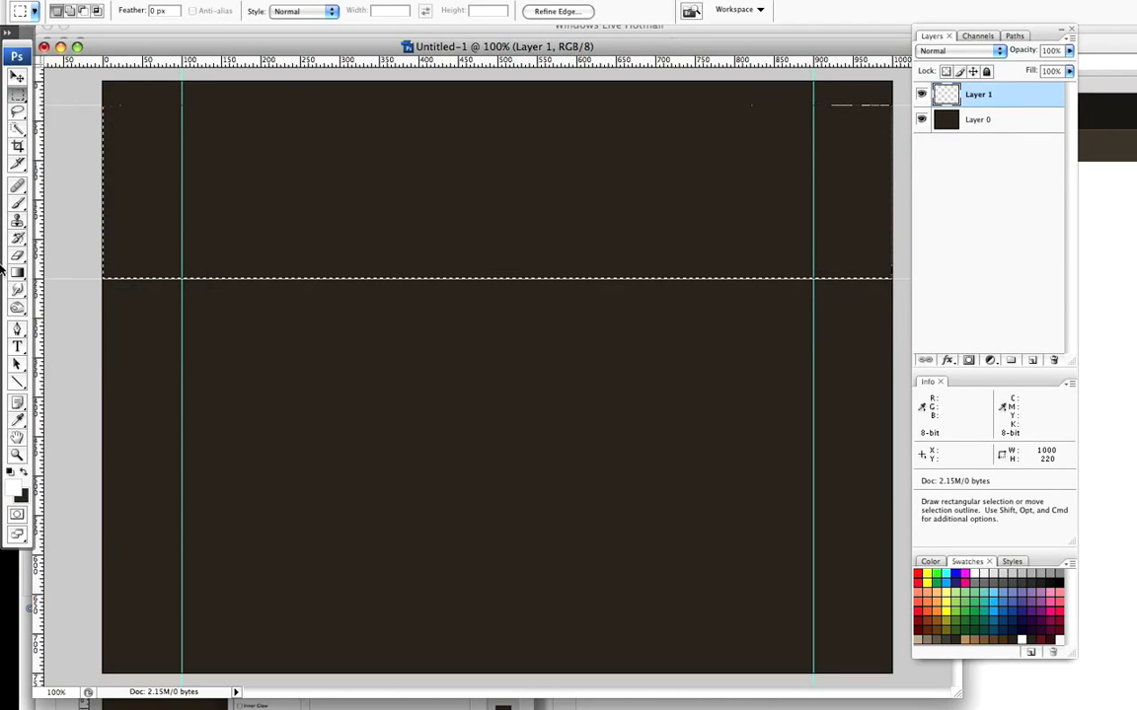
left_click_drag(17, 272, 54, 288)
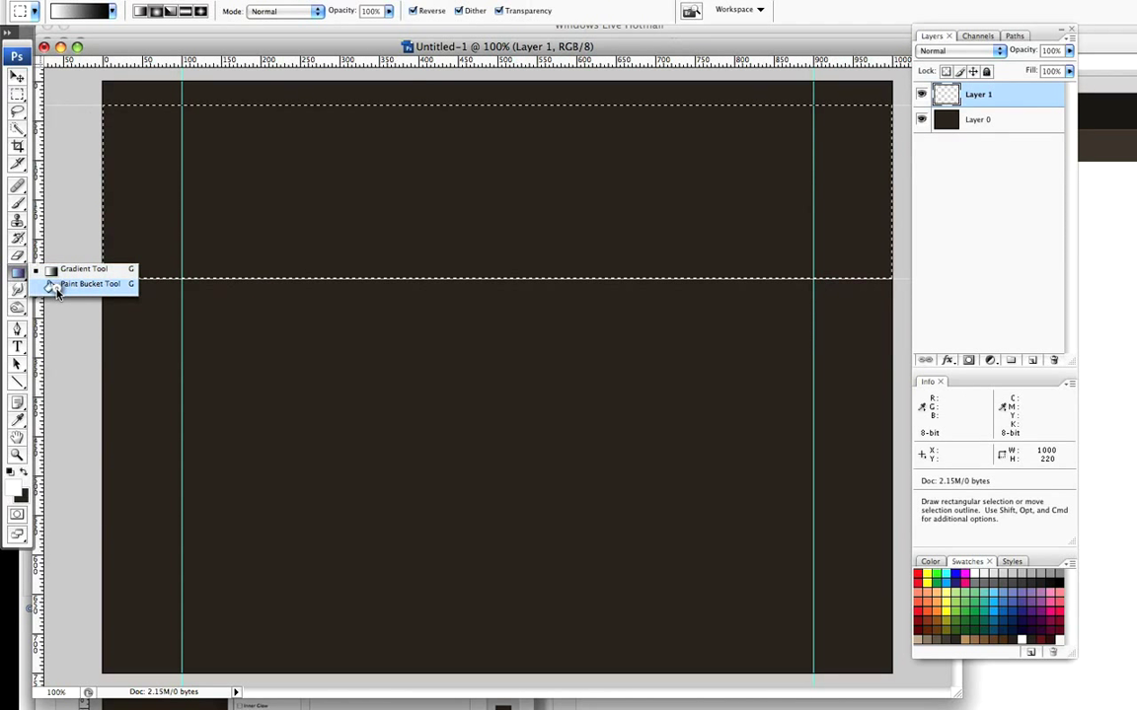
left_click_drag(54, 288, 54, 286)
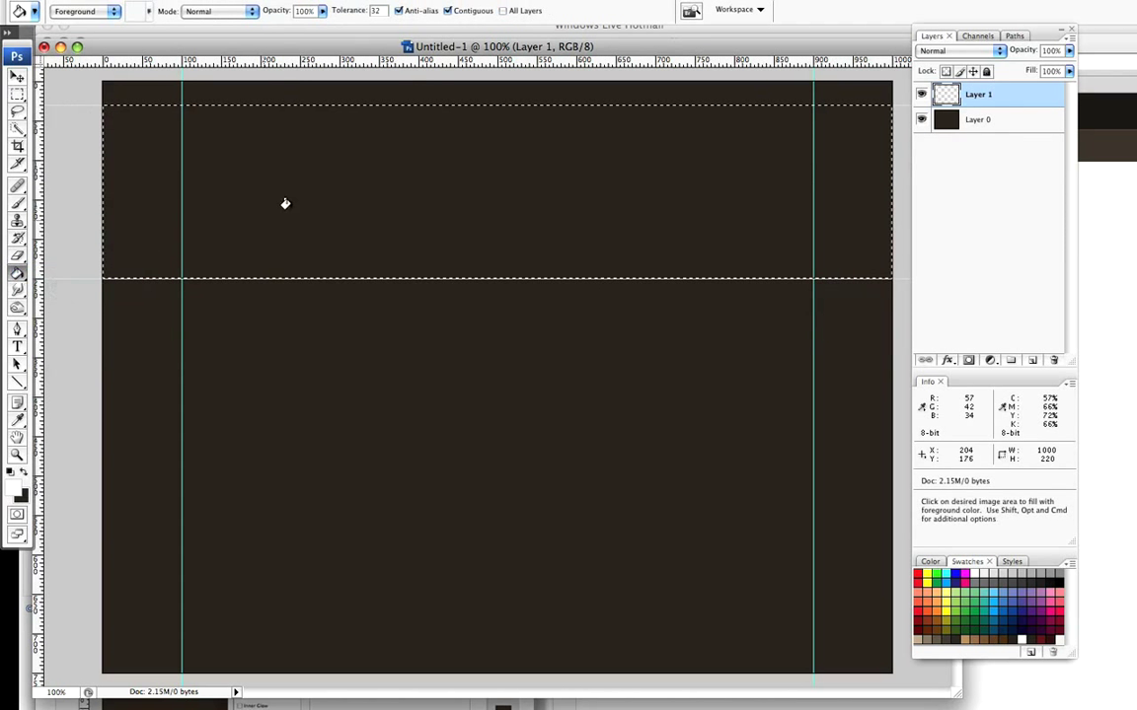
left_click(284, 203)
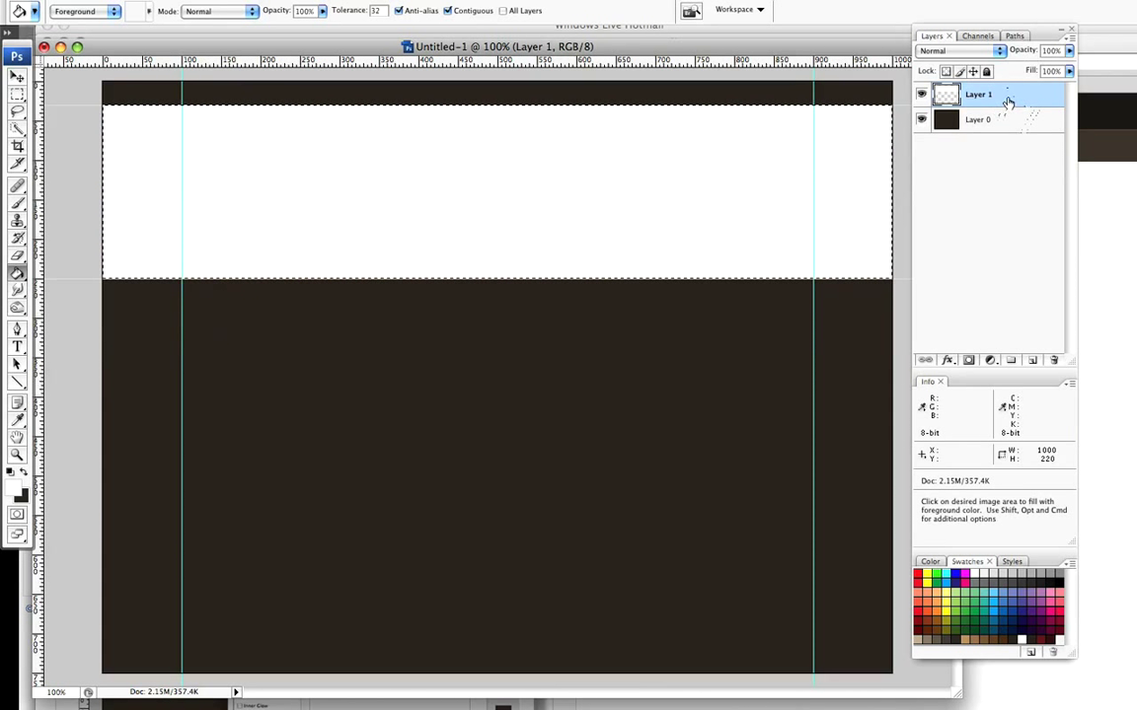
Refill the band with dark red 4c0c0f and deselect it
left_click(9, 493)
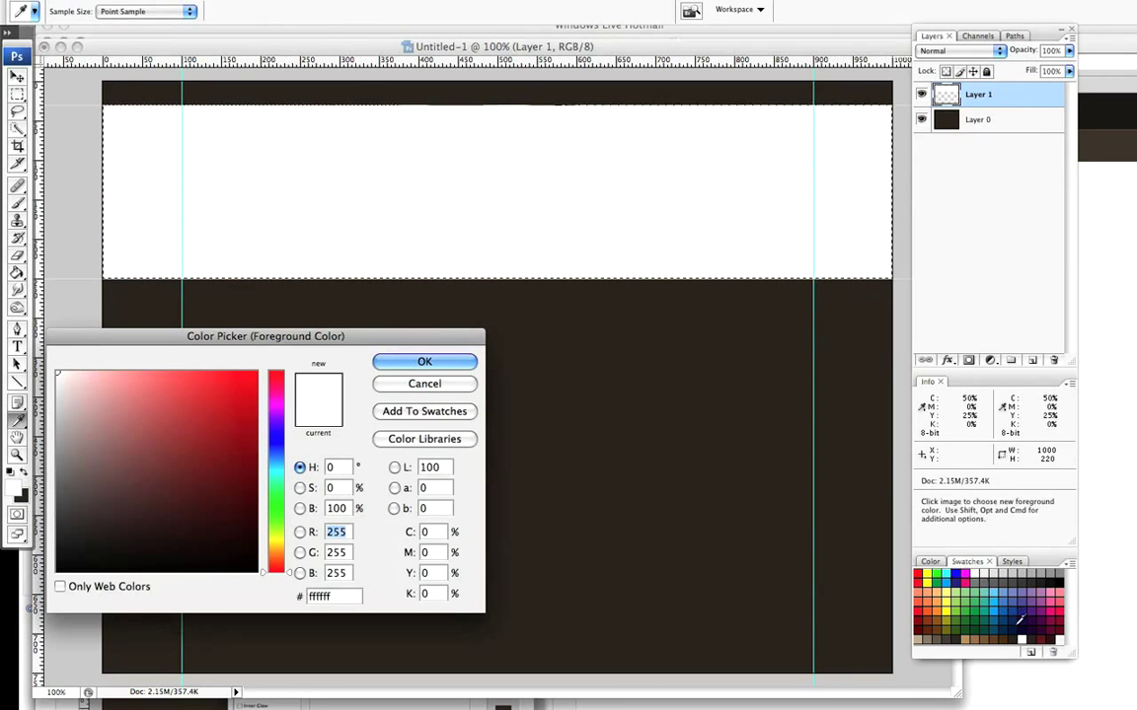
left_click(939, 582)
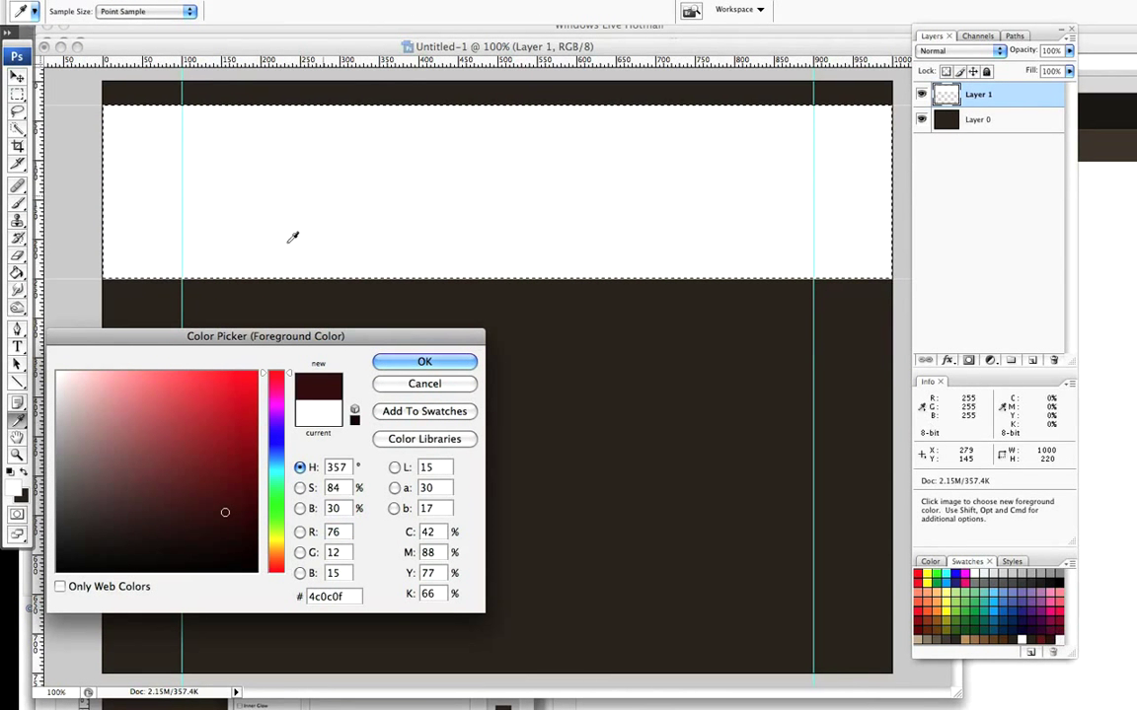
left_click(404, 362)
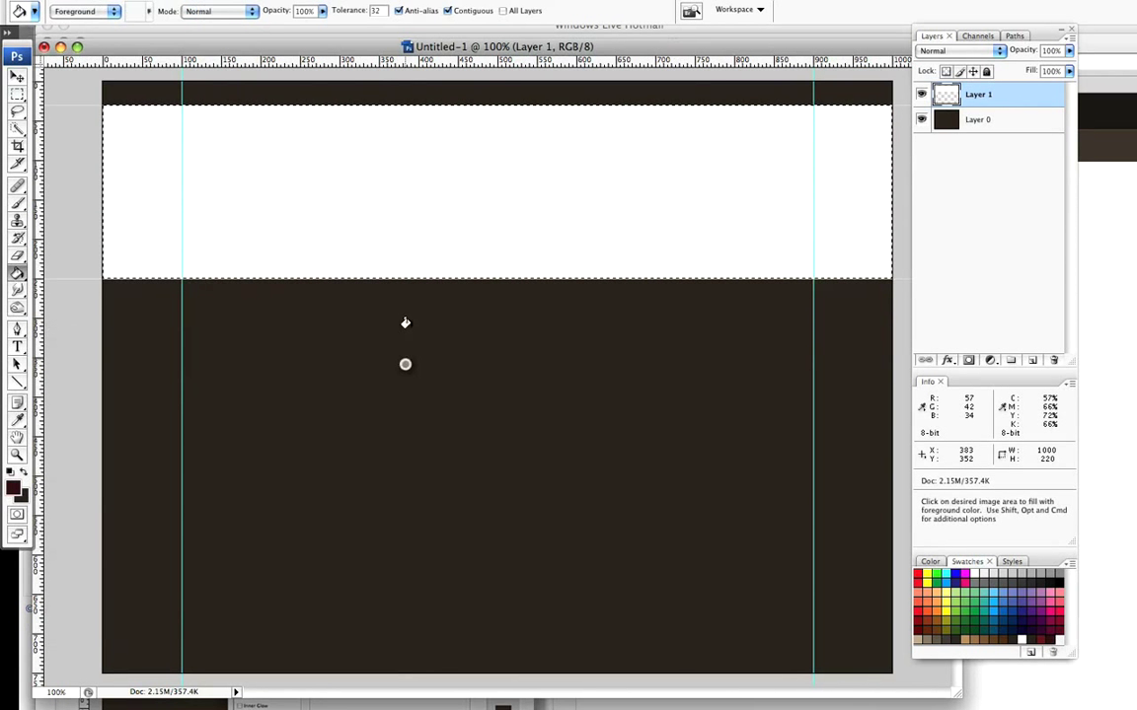
left_click(407, 237)
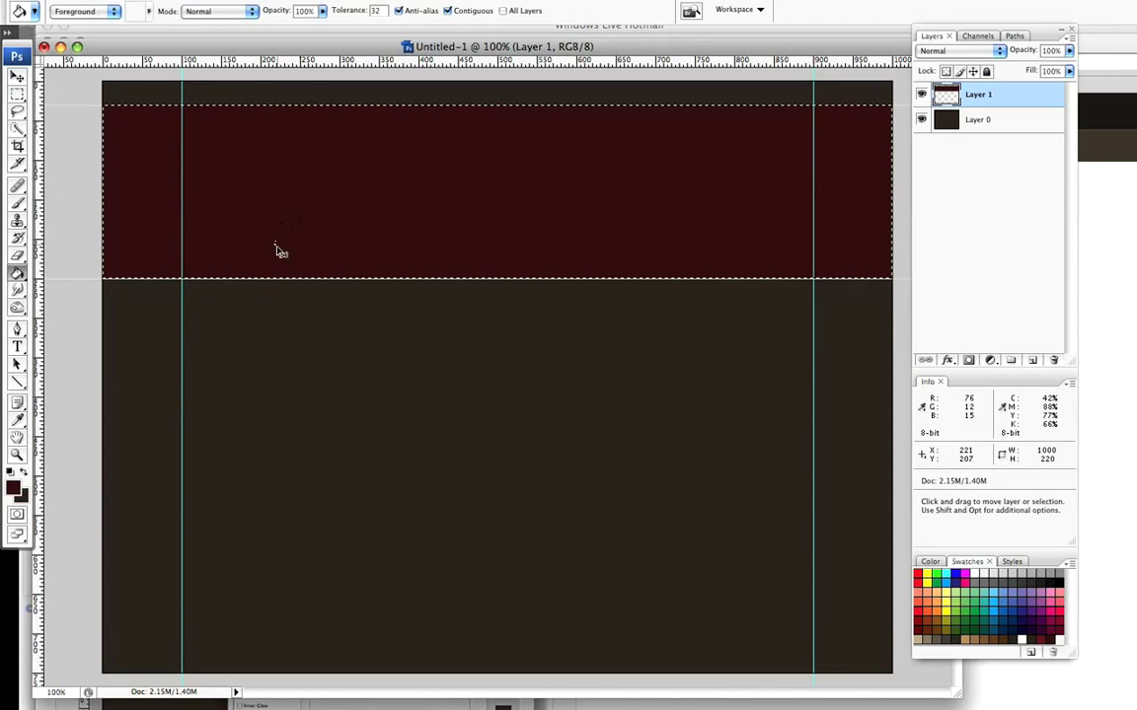
key("super+d")
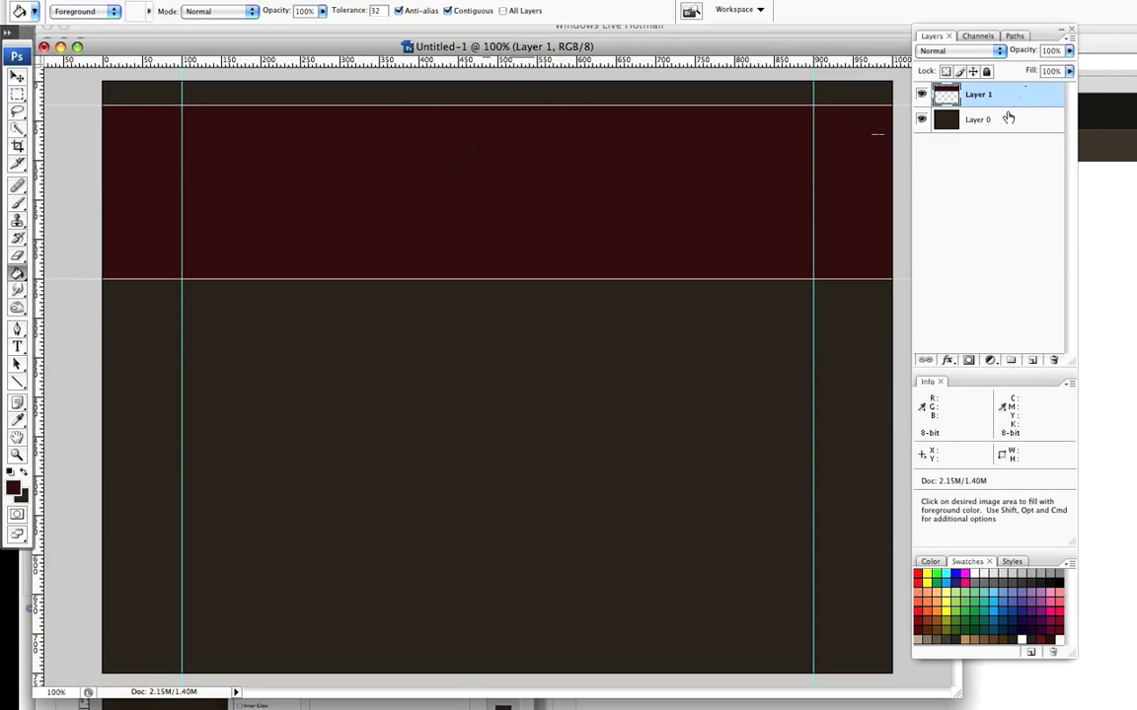
Add a new layer beneath the red band layer, naming them Header and Shadow
left_click(1032, 362)
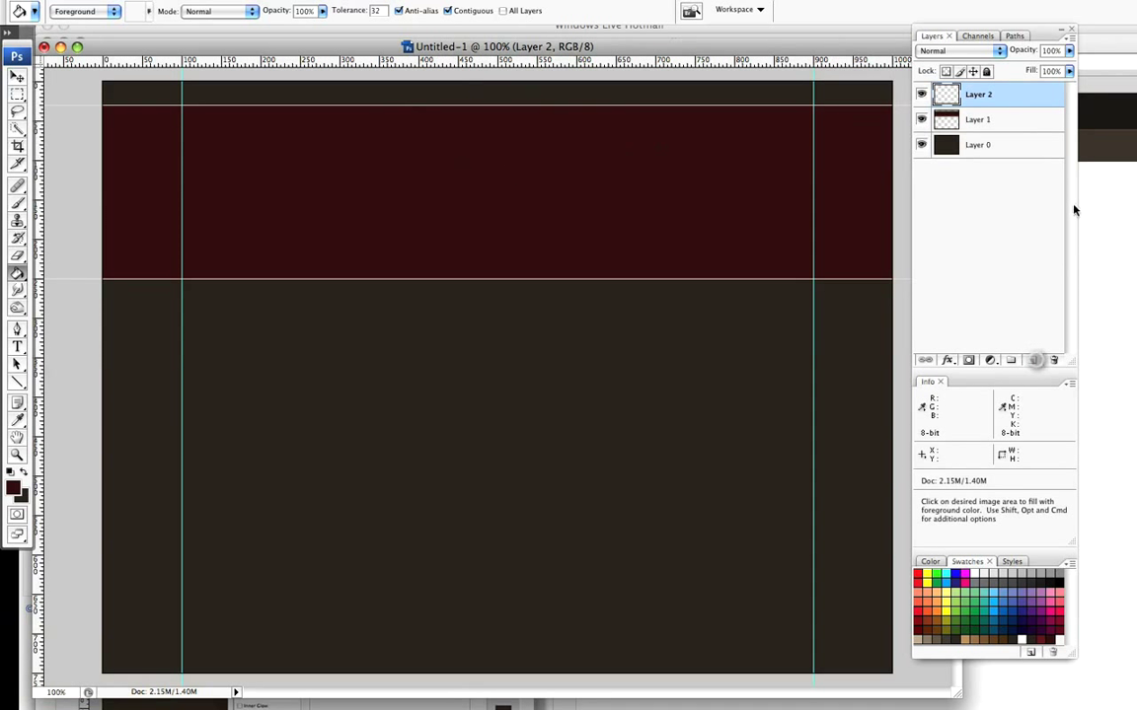
left_click_drag(1025, 94, 1023, 141)
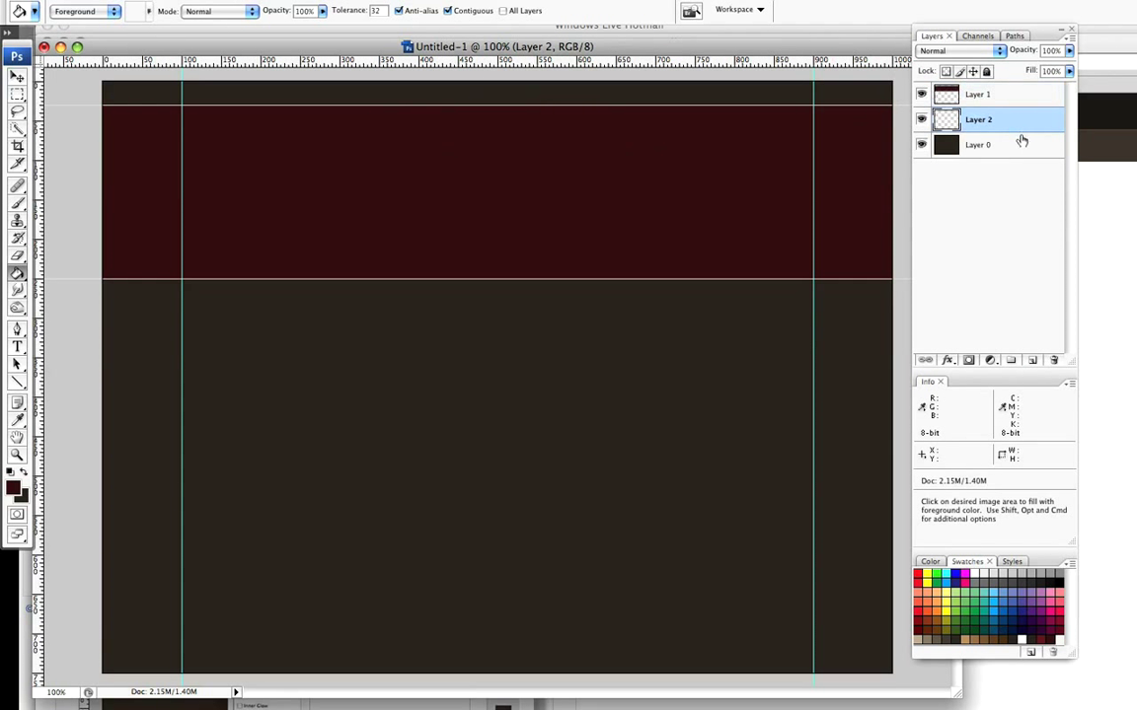
left_click(979, 99)
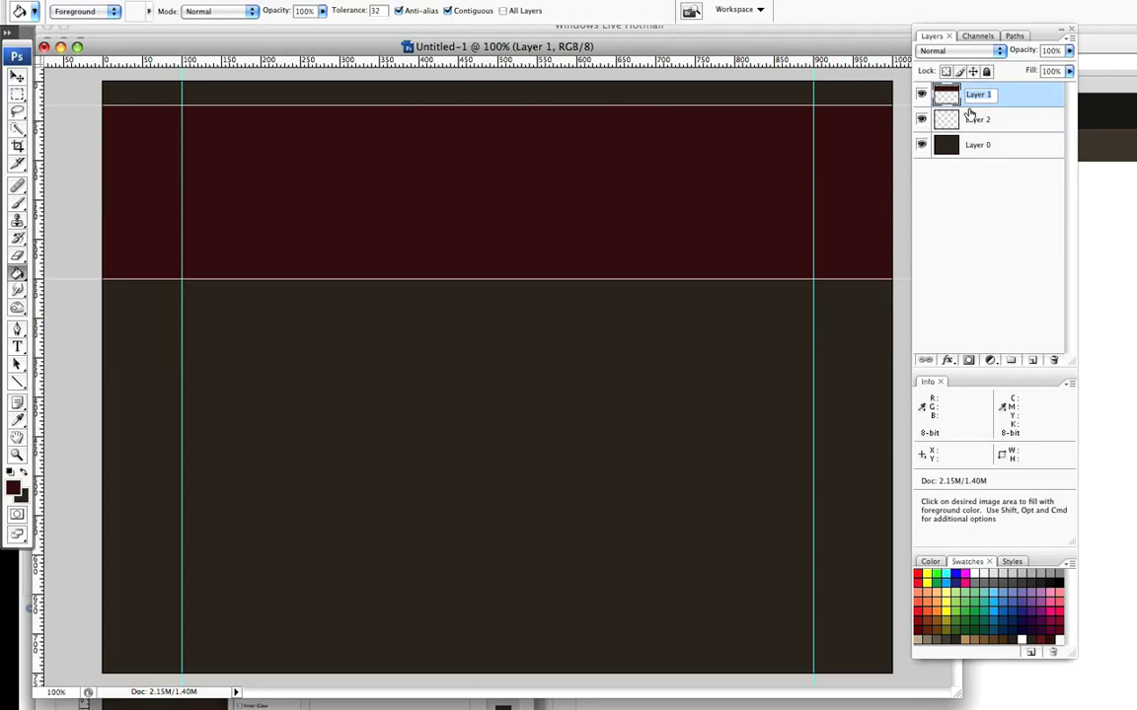
type("Header")
key("Return")
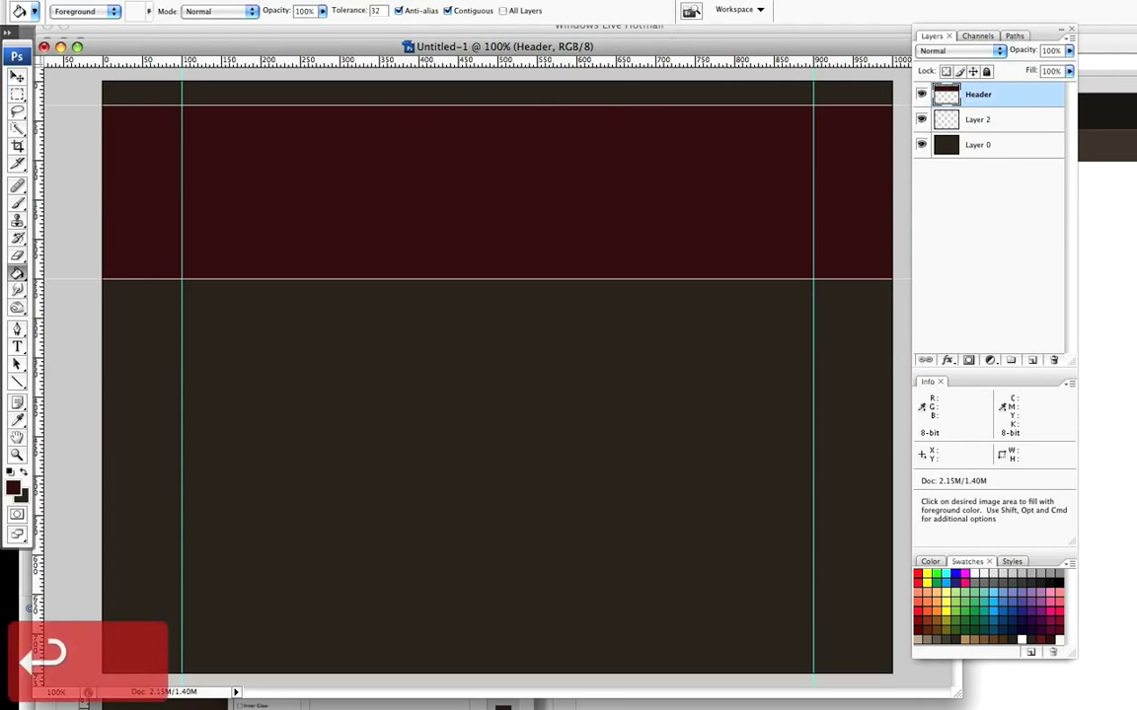
double_click(977, 119)
type("Shadow")
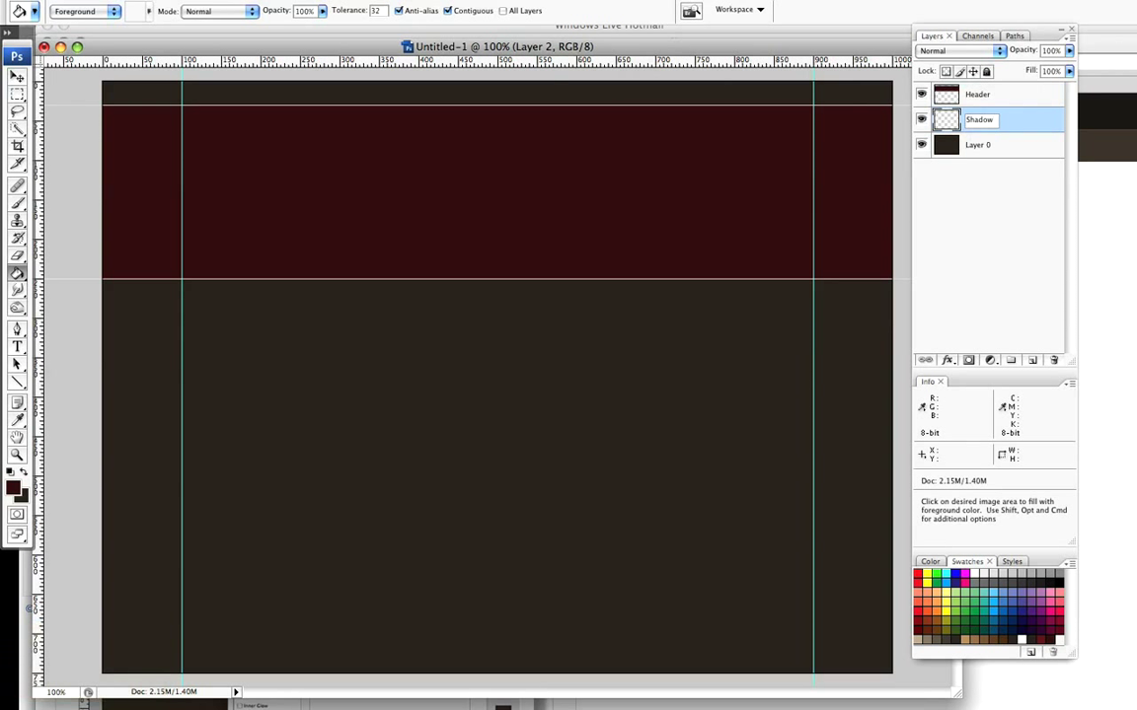
key("Return")
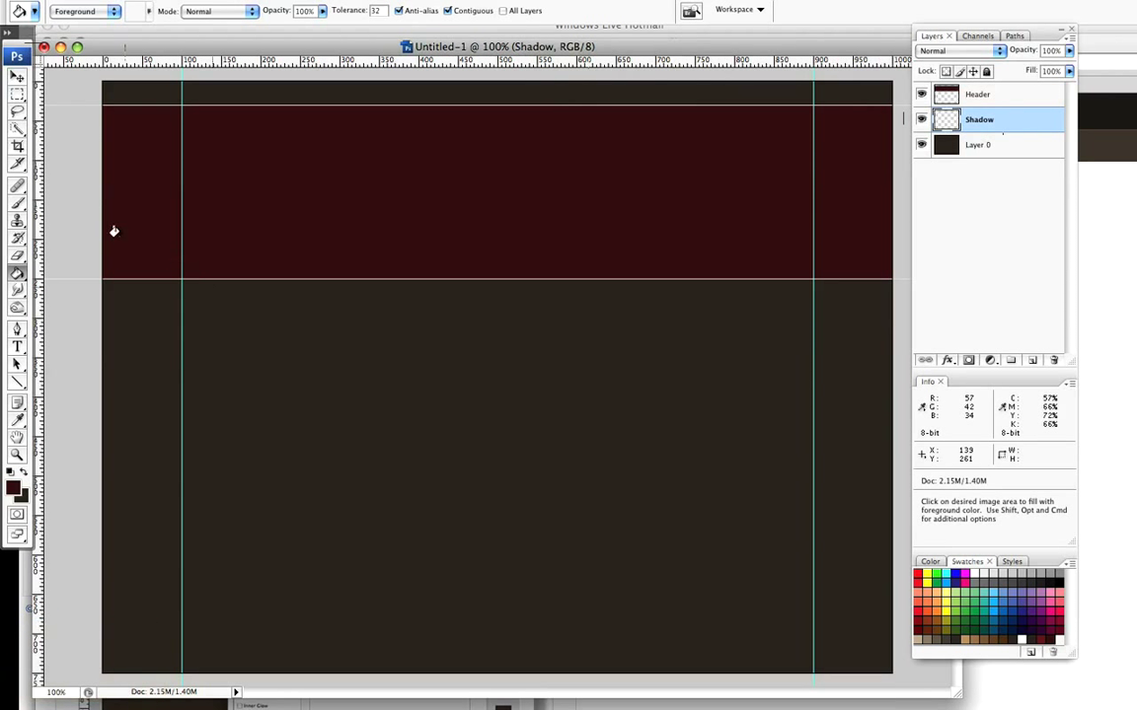
Fill an 800×256 px ellipse spanning the header with black on the Shadow layer, then deselect
left_click(18, 95)
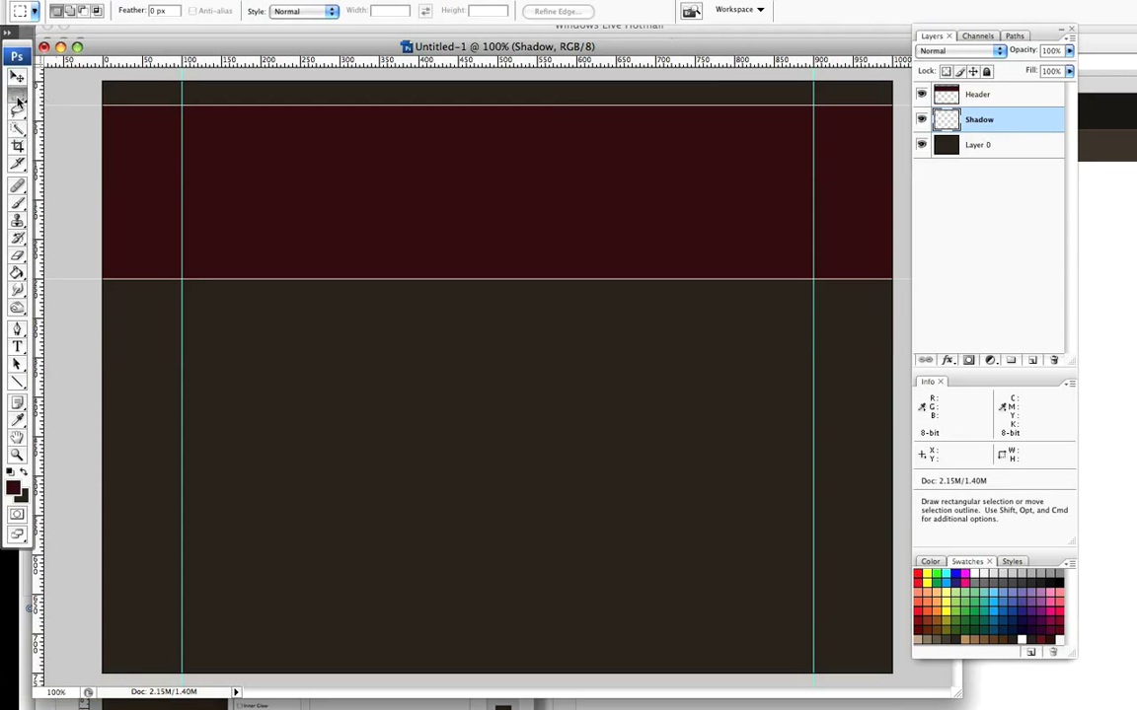
left_click_drag(18, 98, 129, 108)
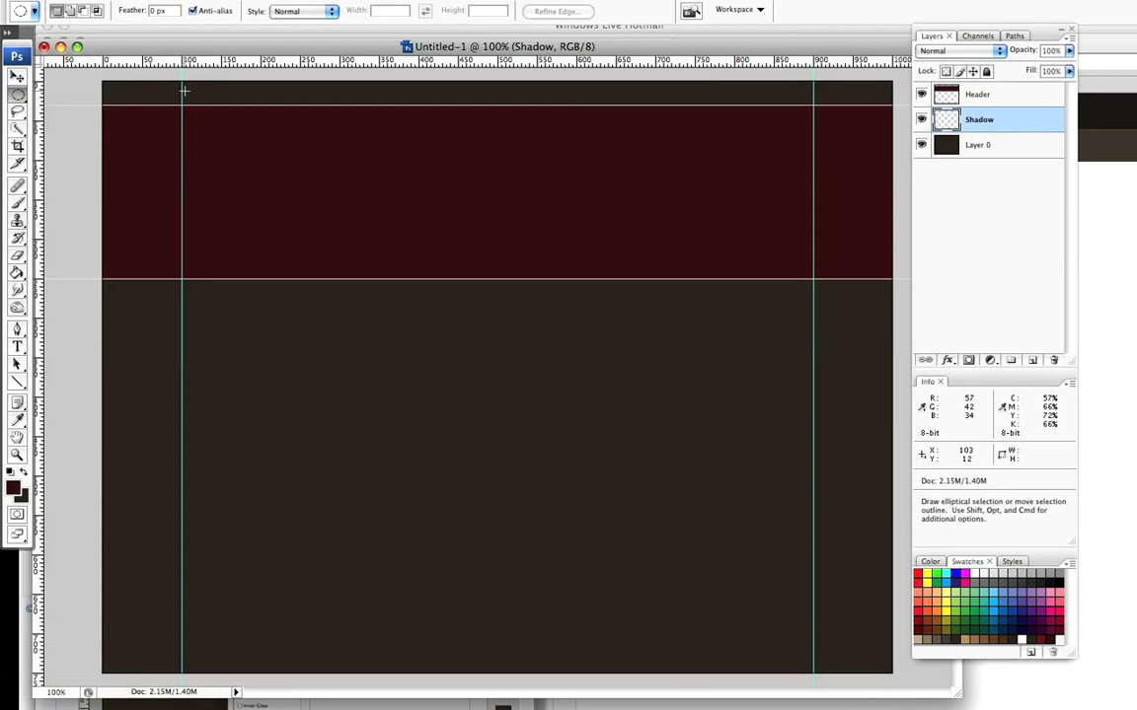
left_click_drag(180, 92, 812, 292)
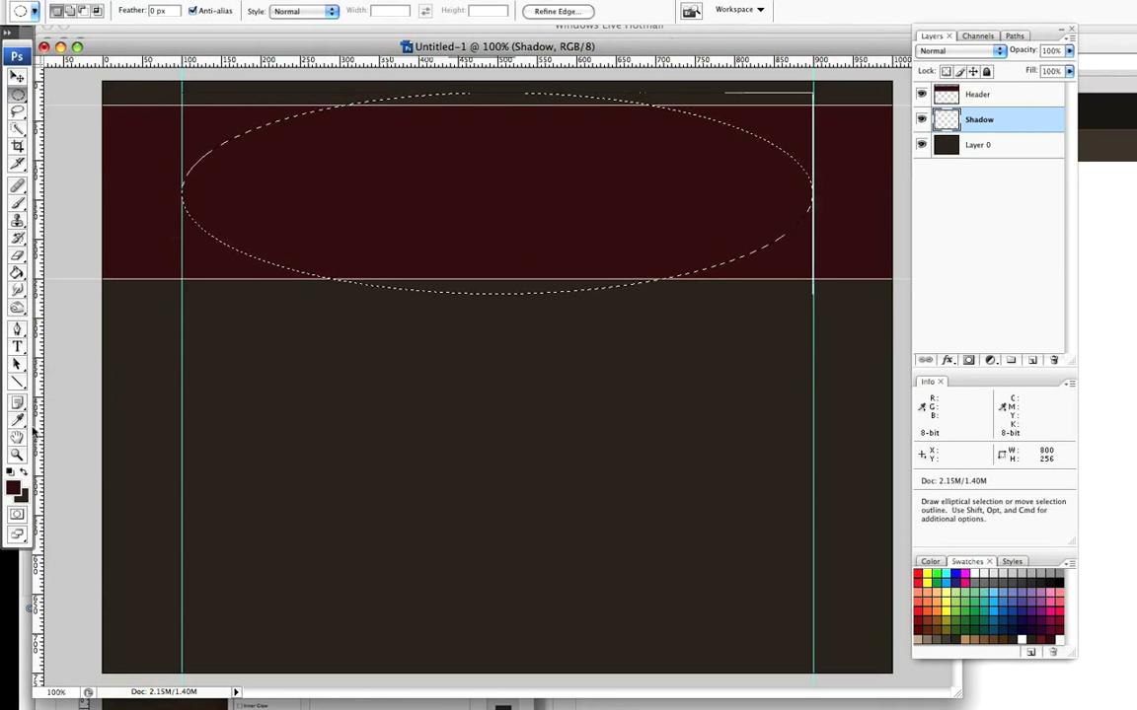
left_click(10, 473)
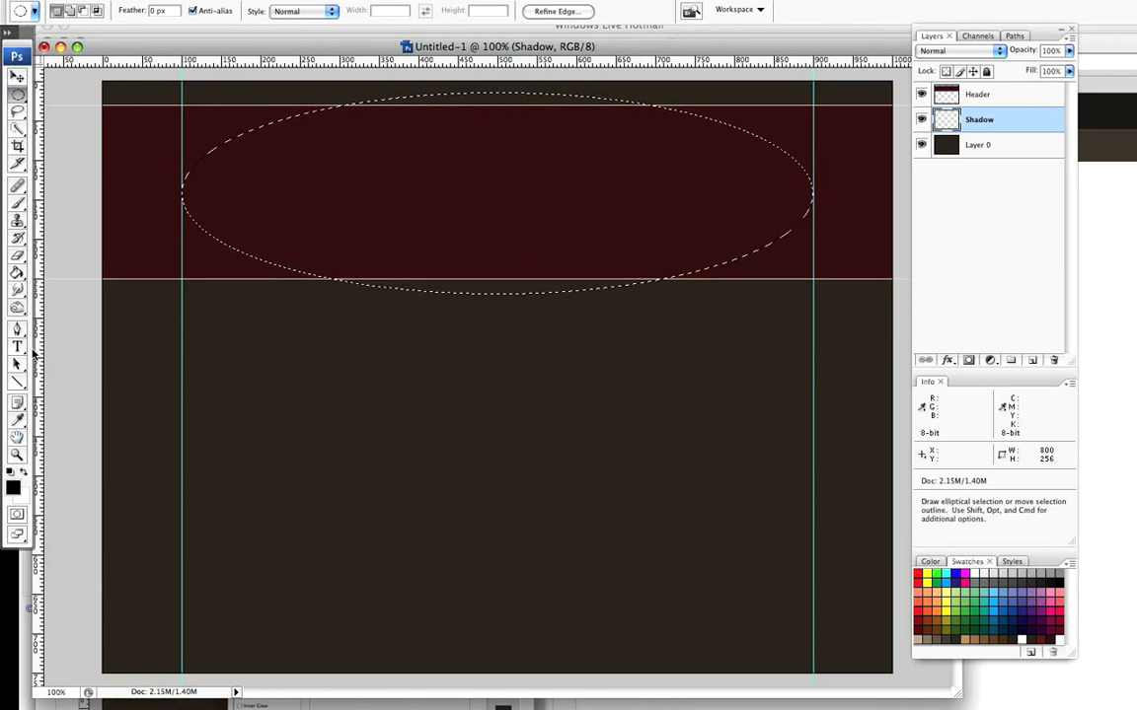
left_click(18, 275)
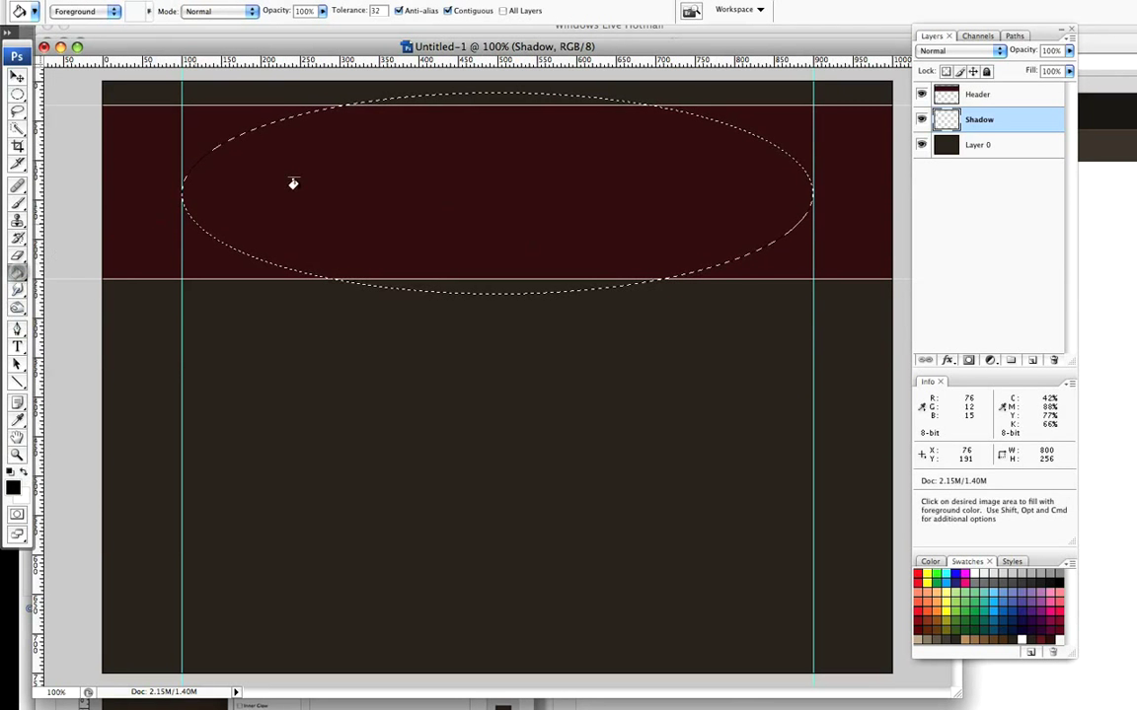
left_click(308, 179)
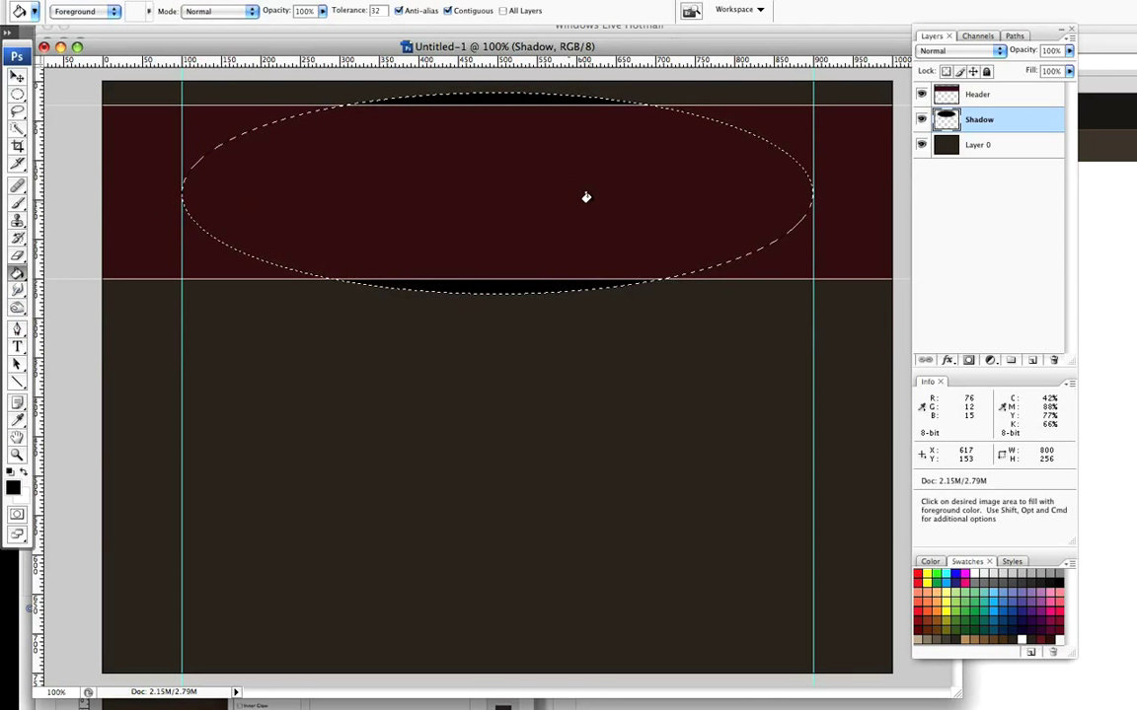
key("super+d")
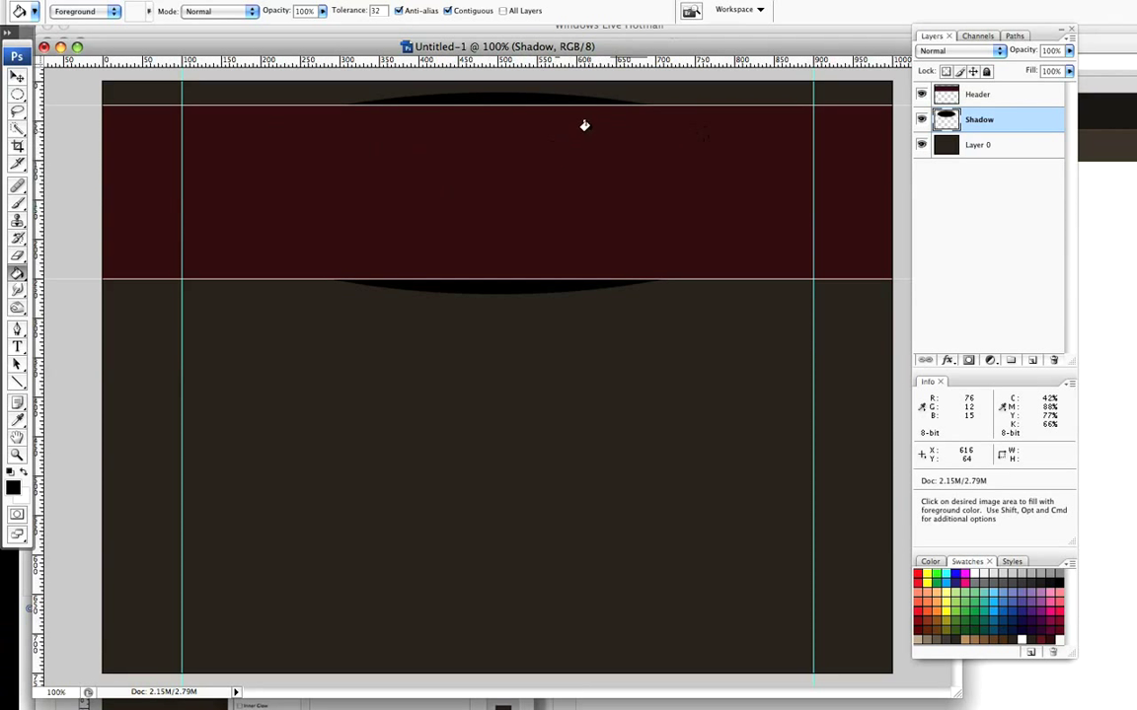
Convert the Shadow layer for Smart Filters
left_click(335, 2)
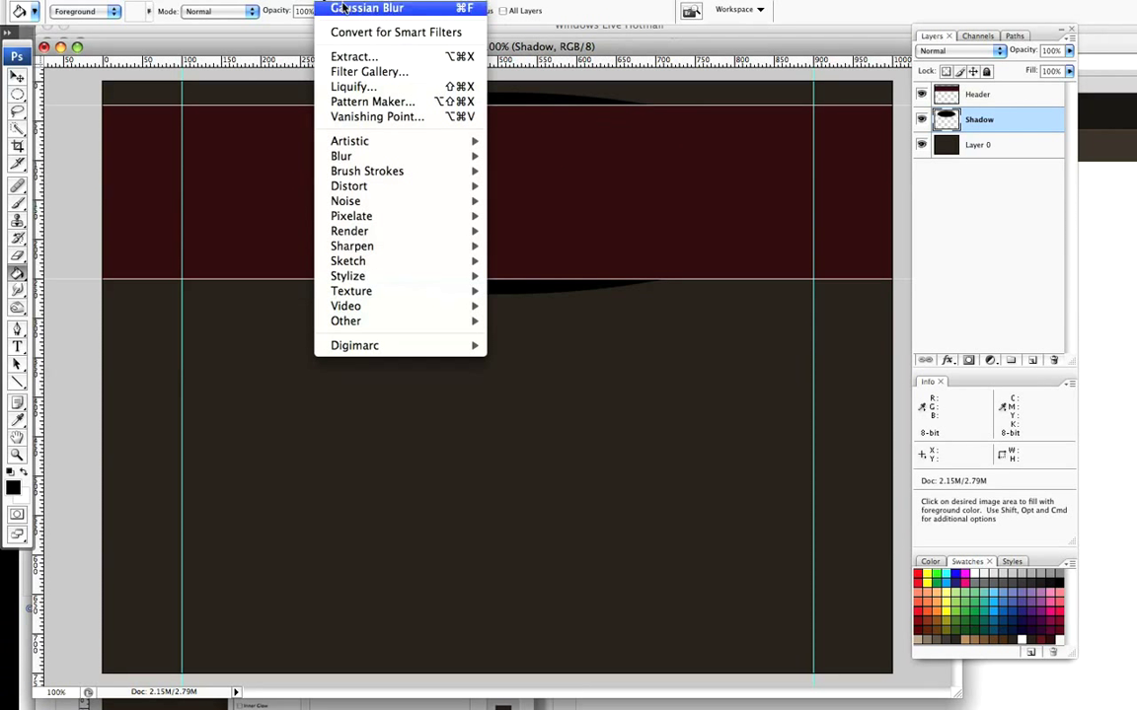
mouse_move(336, 2)
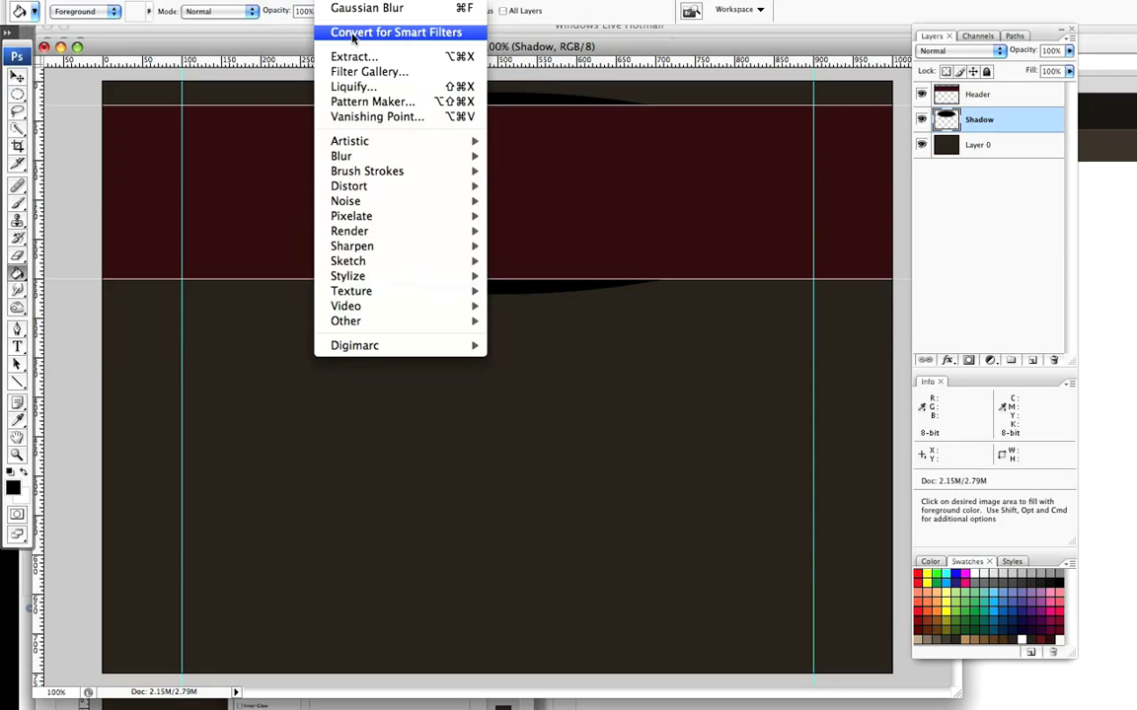
left_click(357, 37)
key("Return")
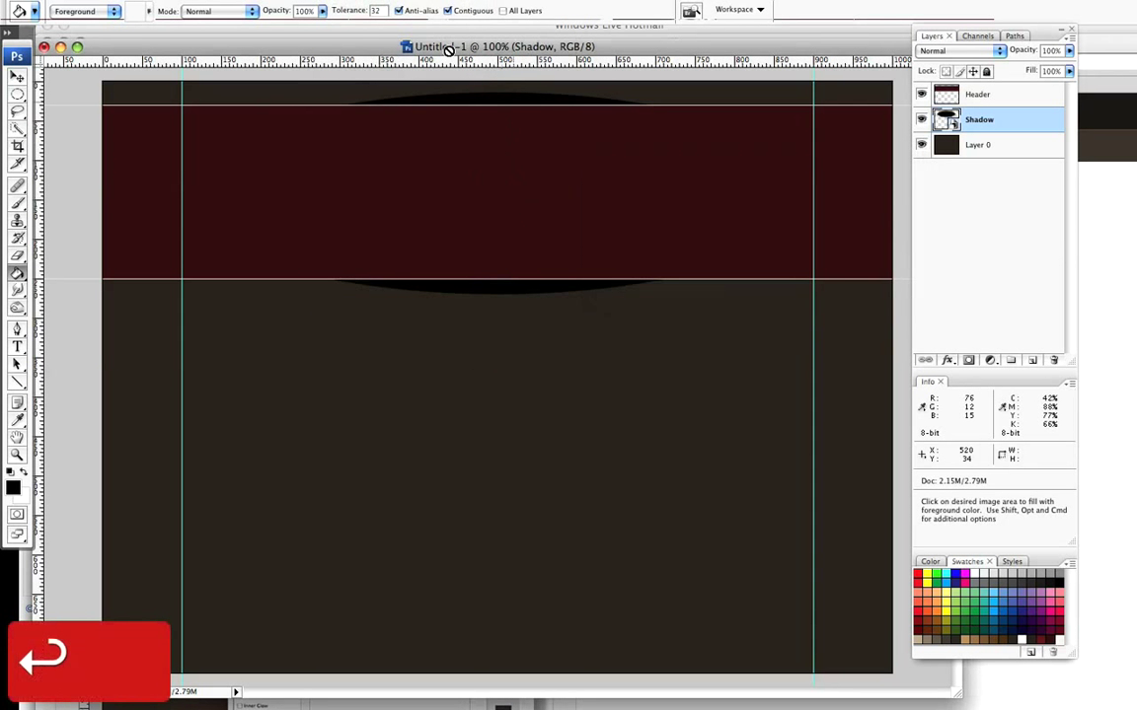
Apply a 10-pixel Gaussian Blur smart filter to the black ellipse
left_click(337, 2)
mouse_move(346, 156)
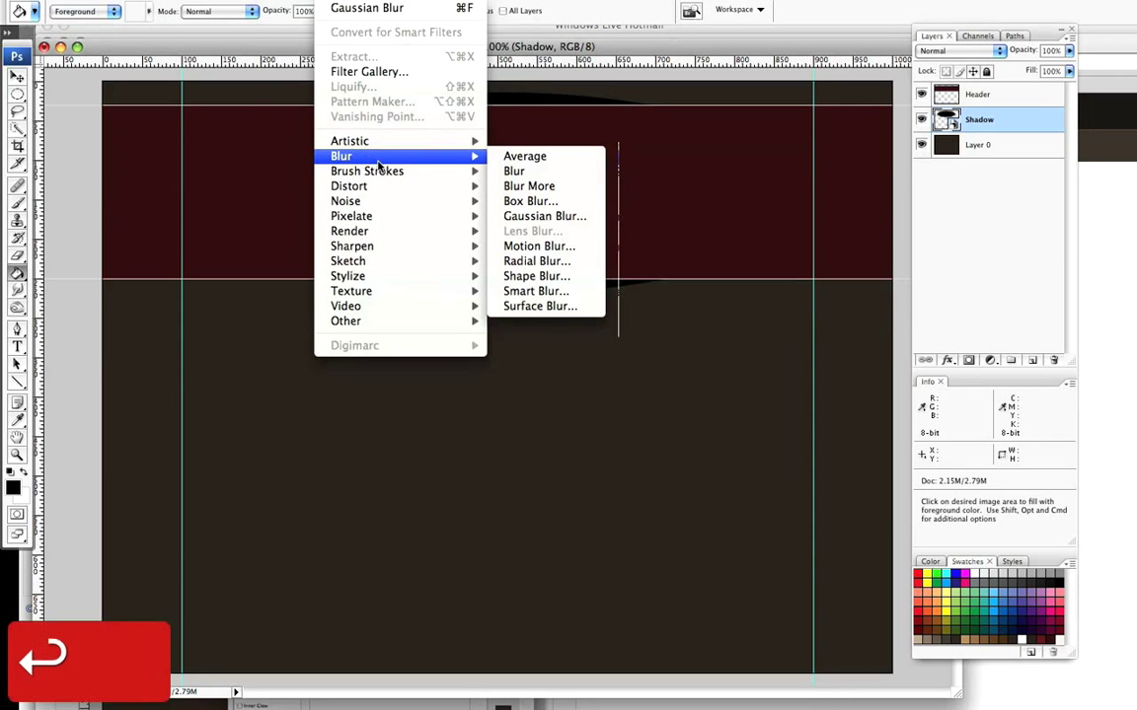
left_click(553, 218)
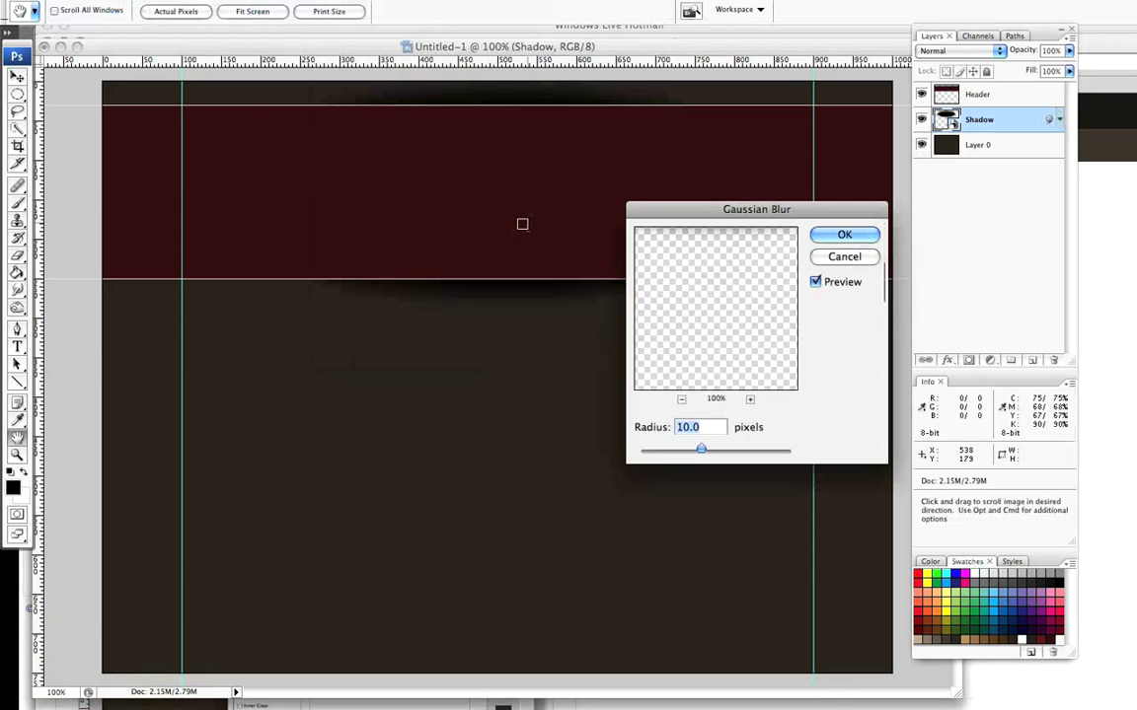
left_click(841, 235)
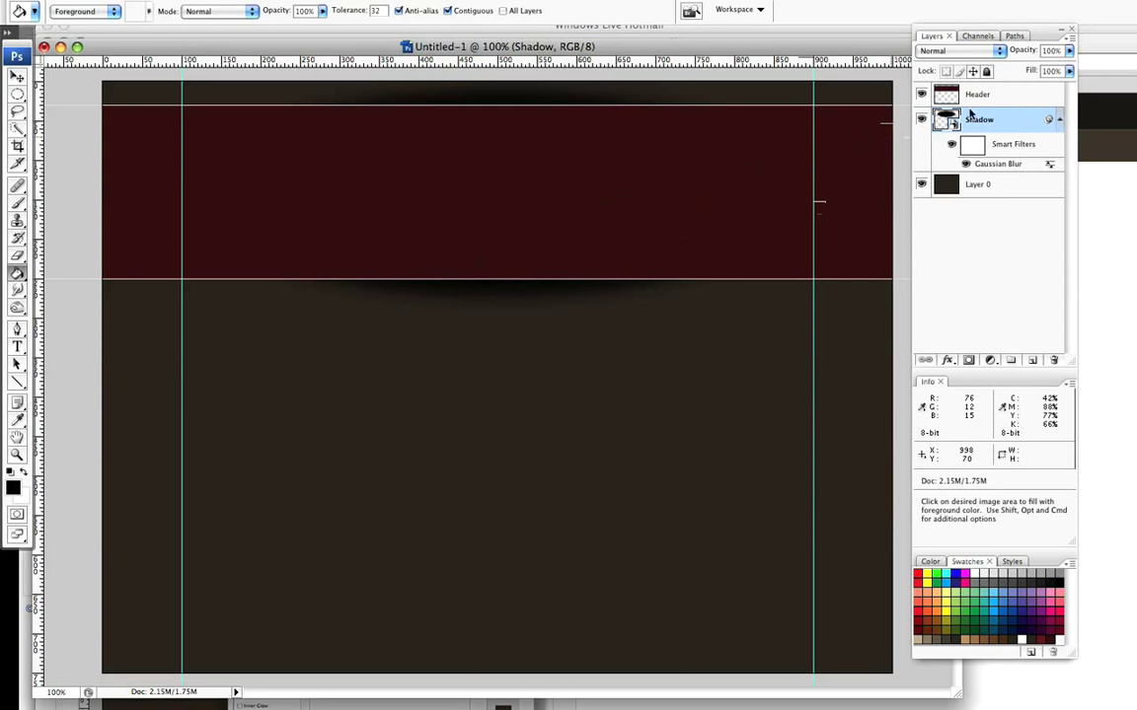
left_click(1002, 96)
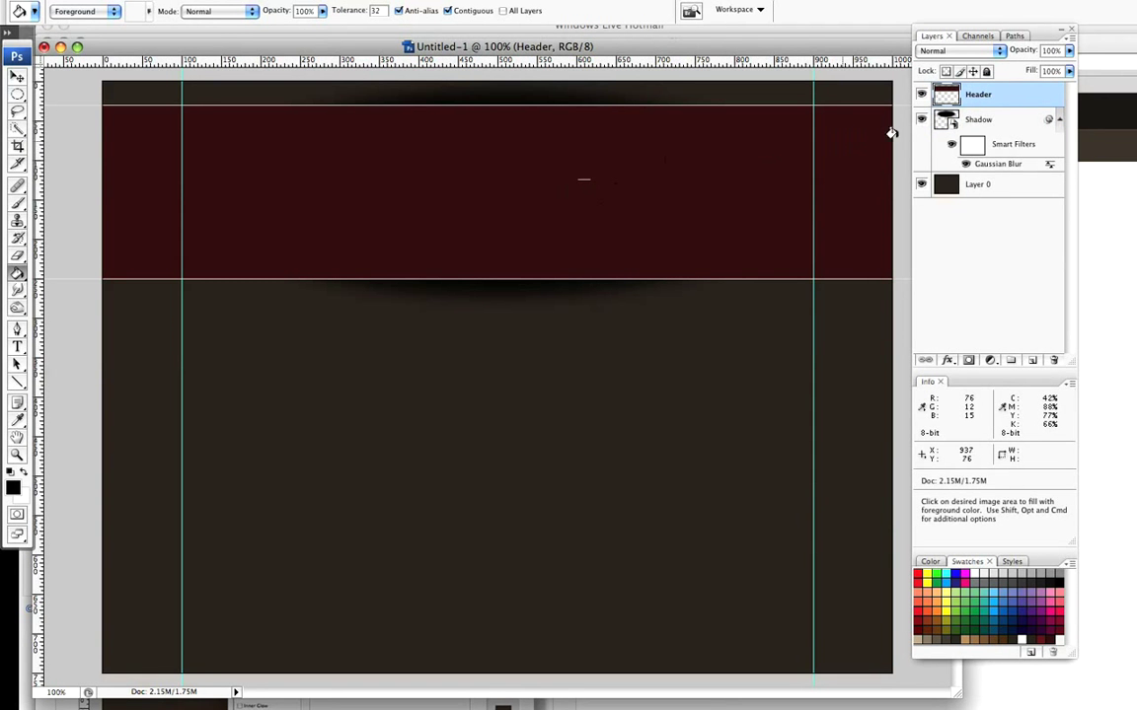
Add a Gradient Overlay to the Header layer using the darkreds preset
double_click(1024, 102)
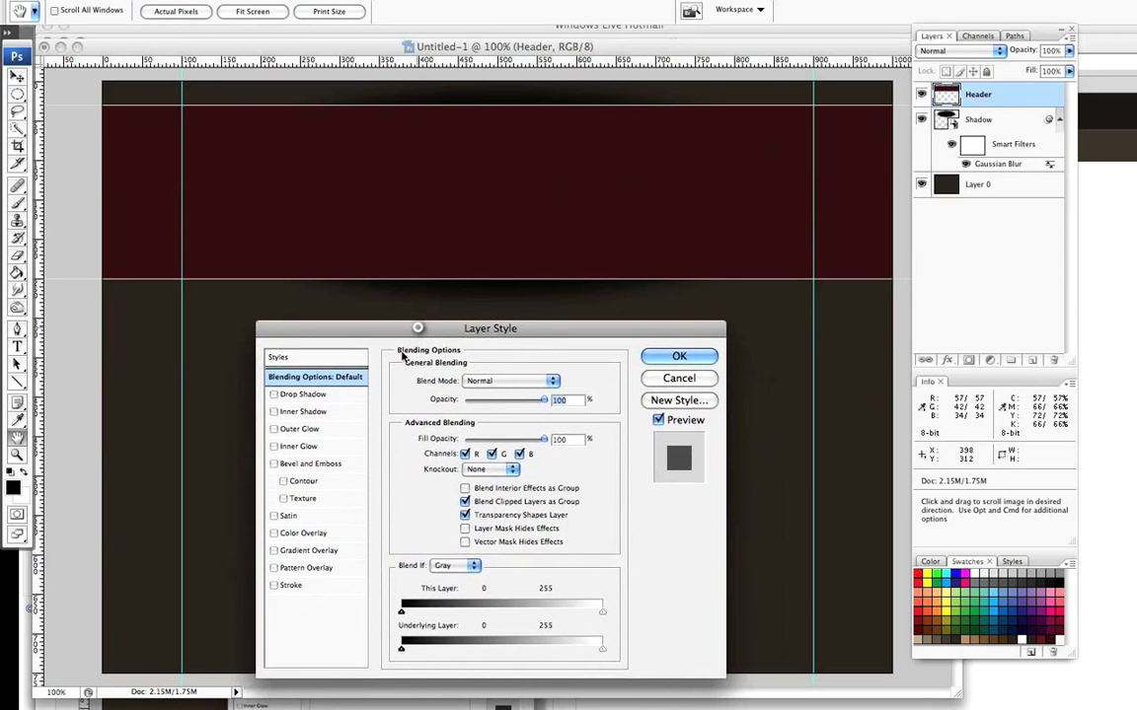
left_click(320, 549)
left_click(484, 416)
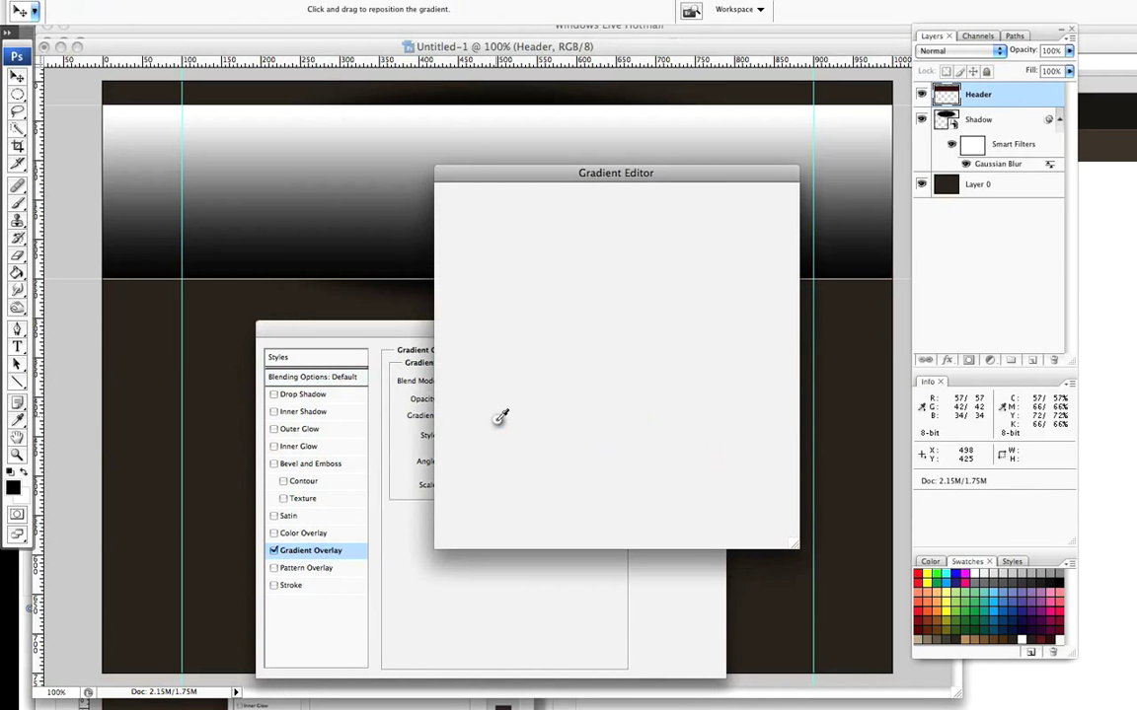
left_click(671, 250)
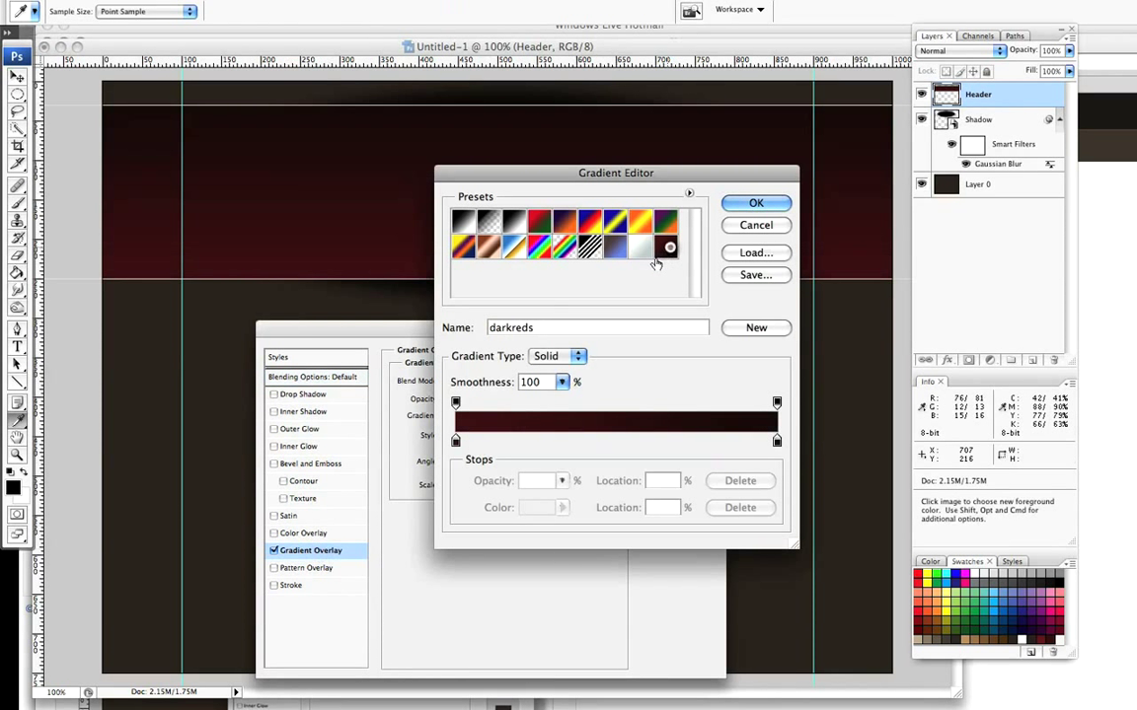
Check both gradient colour stops, then set the overlay style to Radial and apply it
double_click(455, 441)
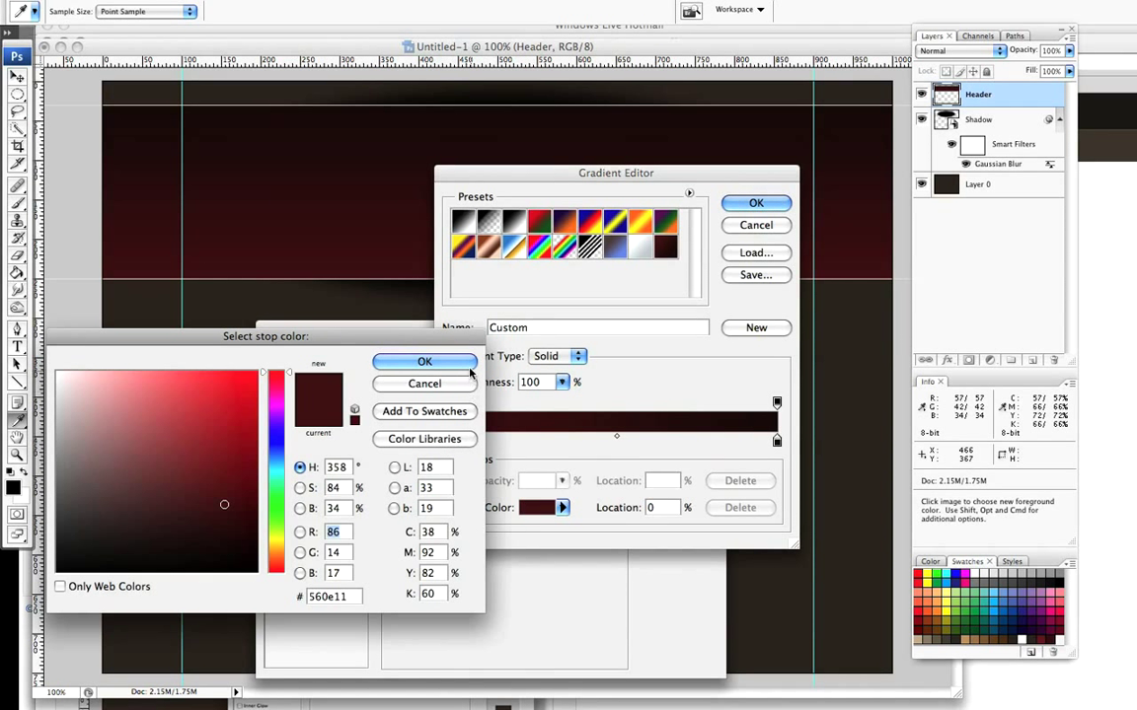
left_click(424, 361)
double_click(777, 442)
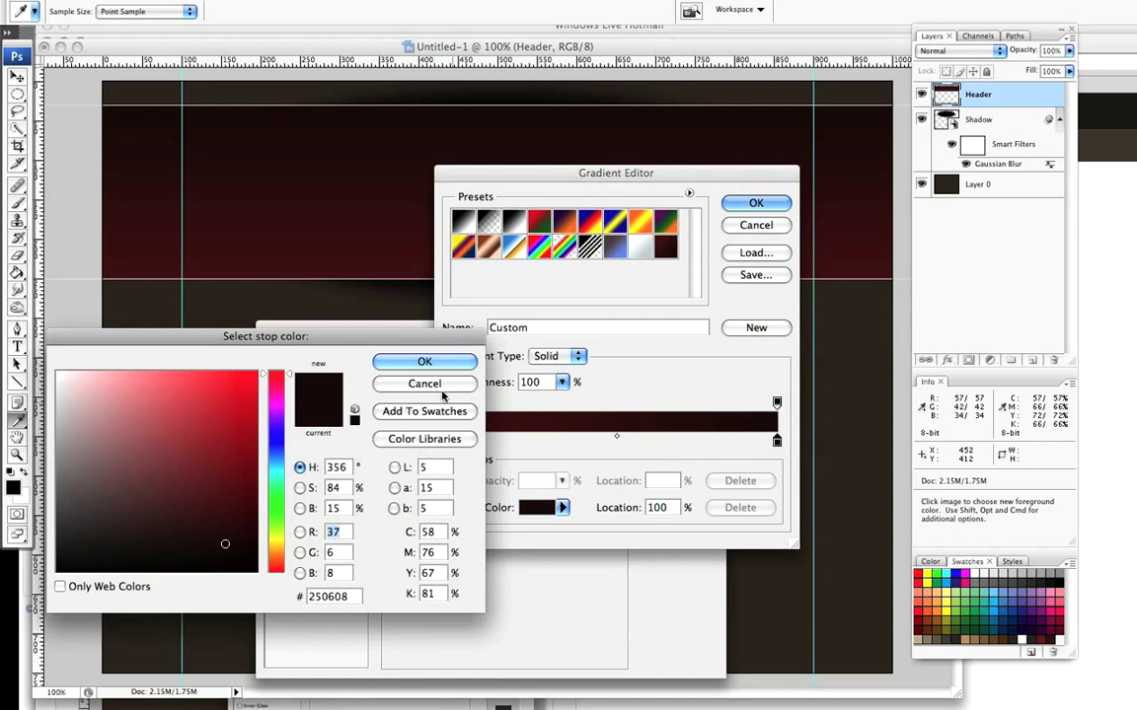
left_click(459, 362)
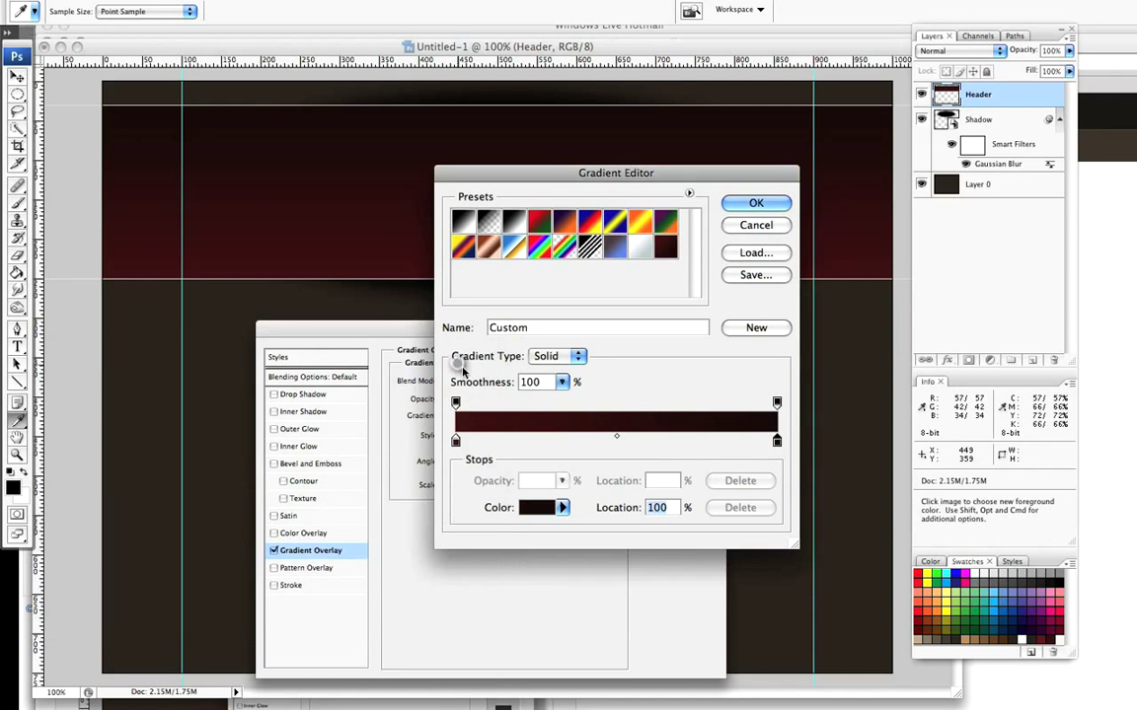
left_click(742, 204)
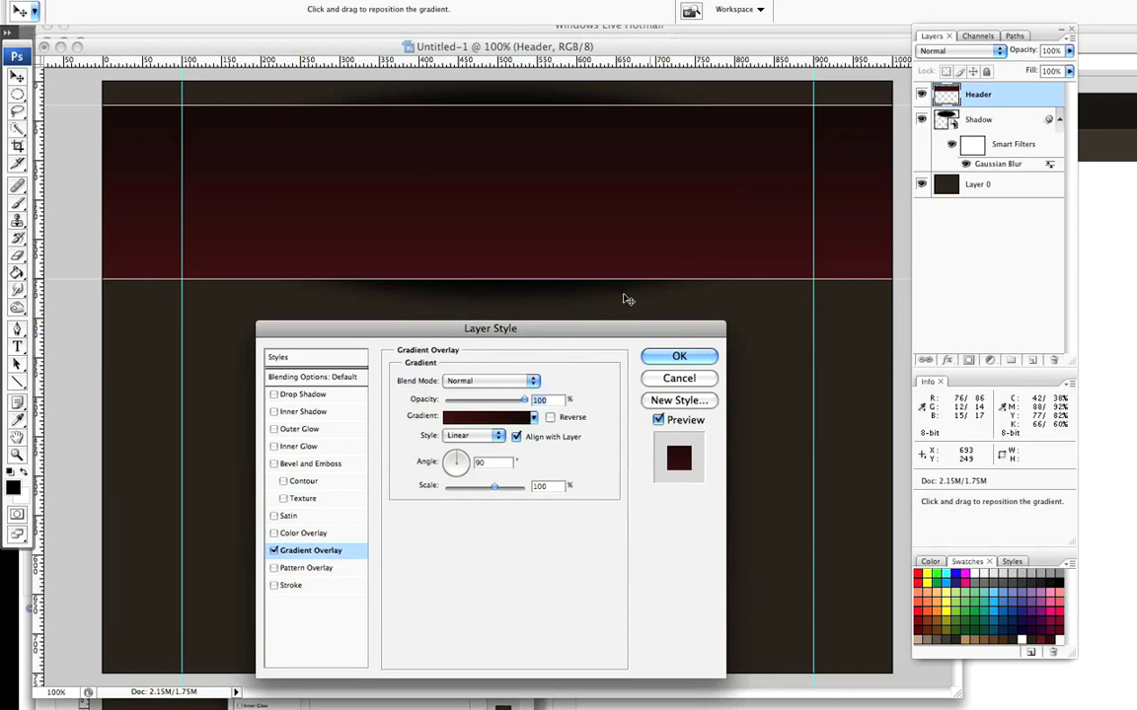
left_click(498, 436)
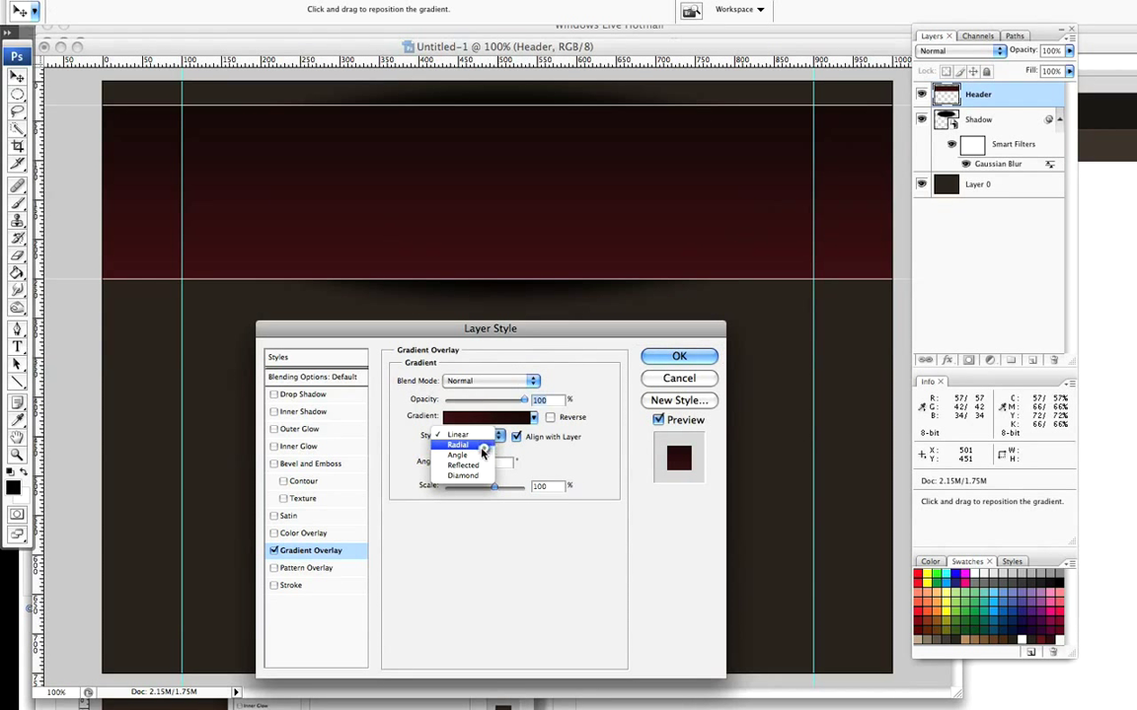
left_click(479, 445)
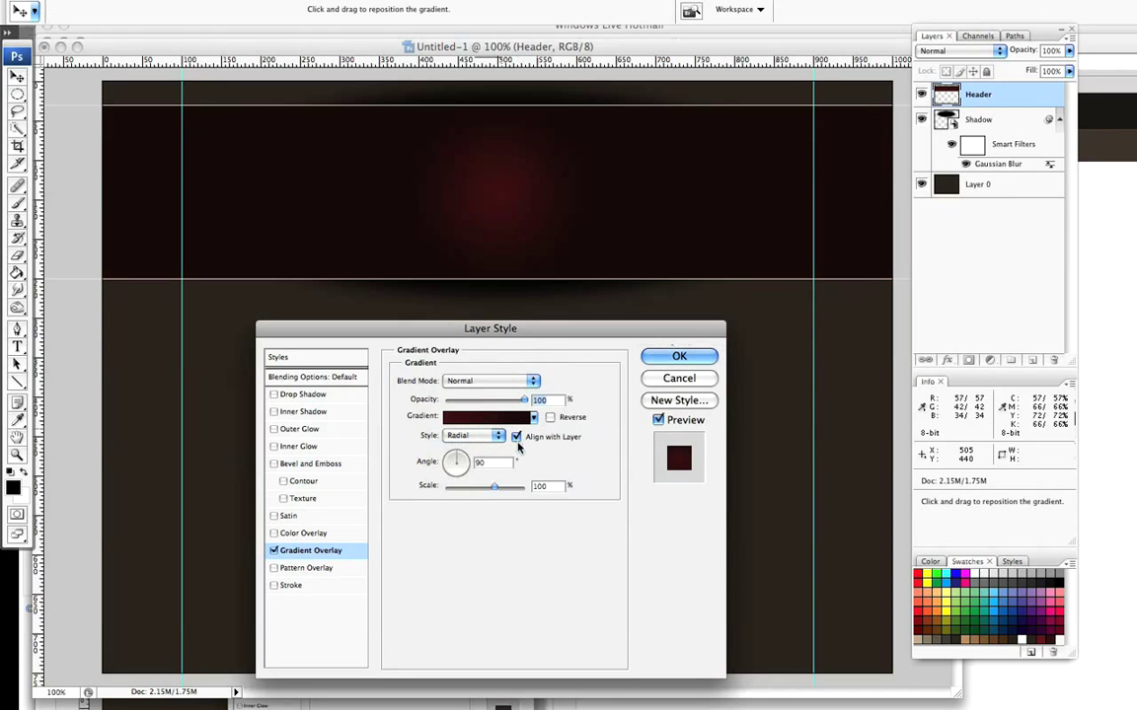
left_click(677, 365)
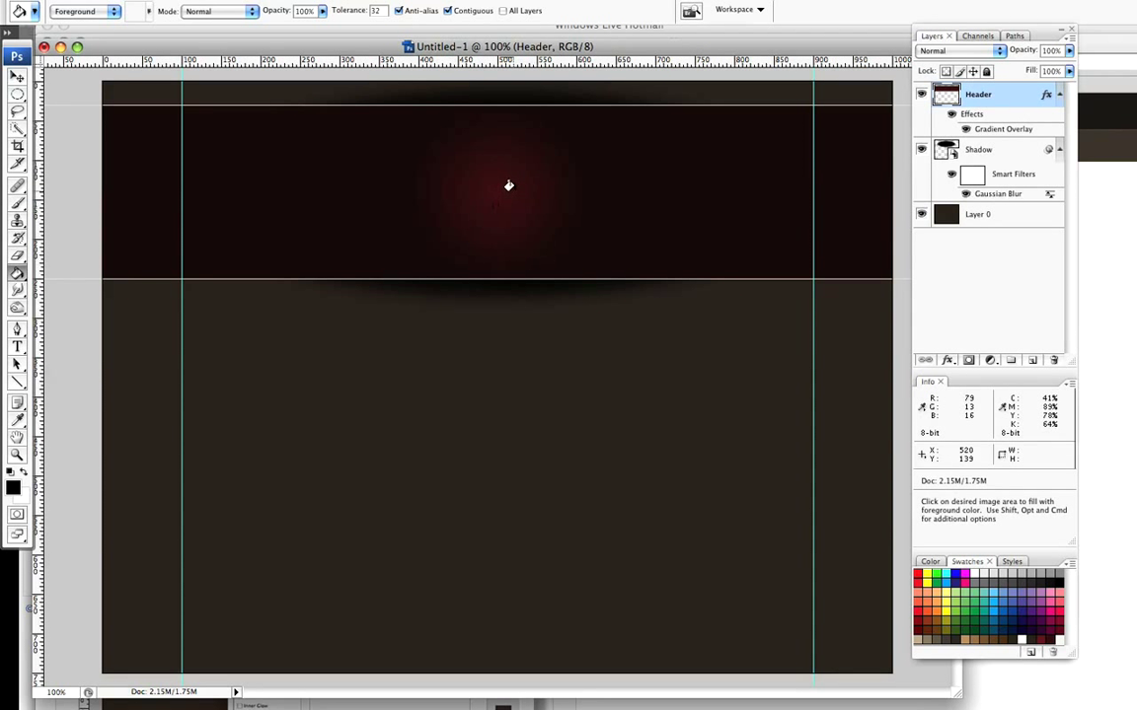
Draw a thin horizontal line across the header on a new layer
left_click(1032, 361)
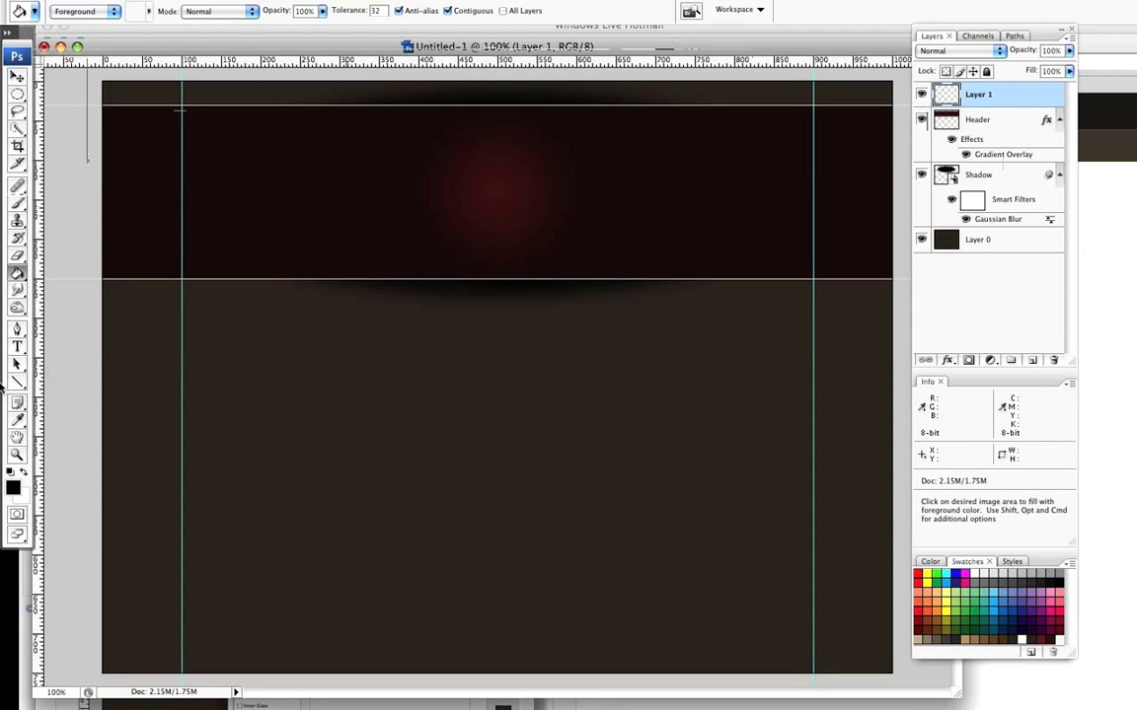
left_click(20, 383)
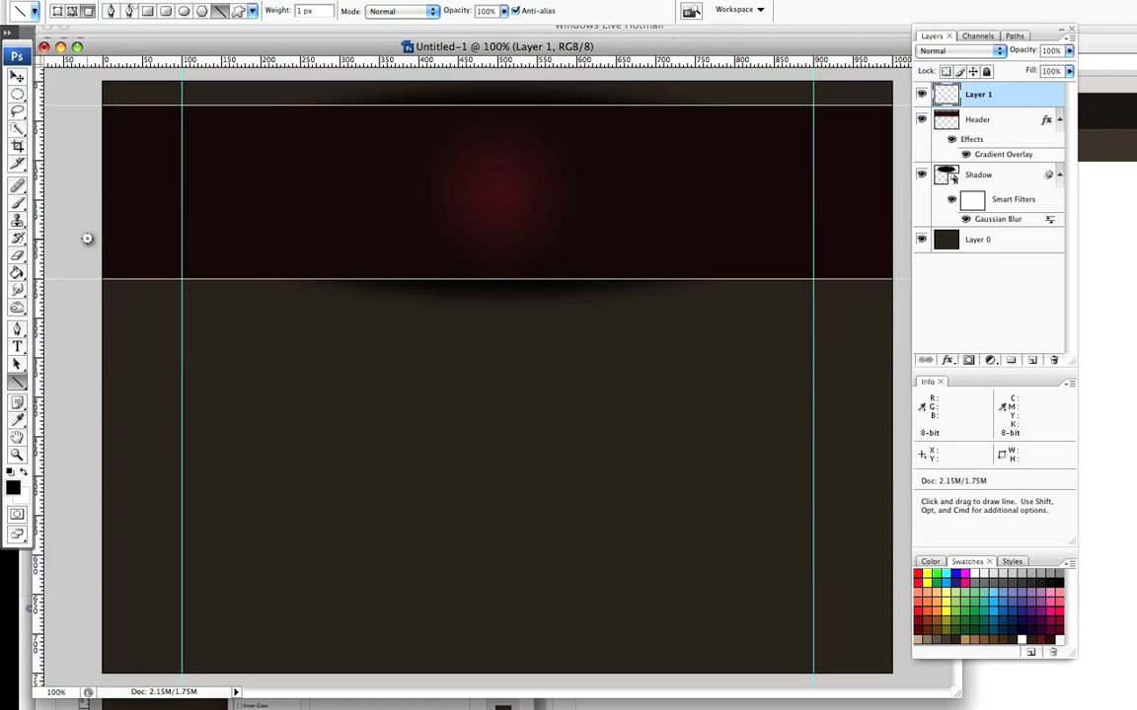
left_click_drag(87, 238, 918, 238)
Name the line's layer Black Line and add a new empty layer above it
double_click(979, 103)
left_click(687, 378)
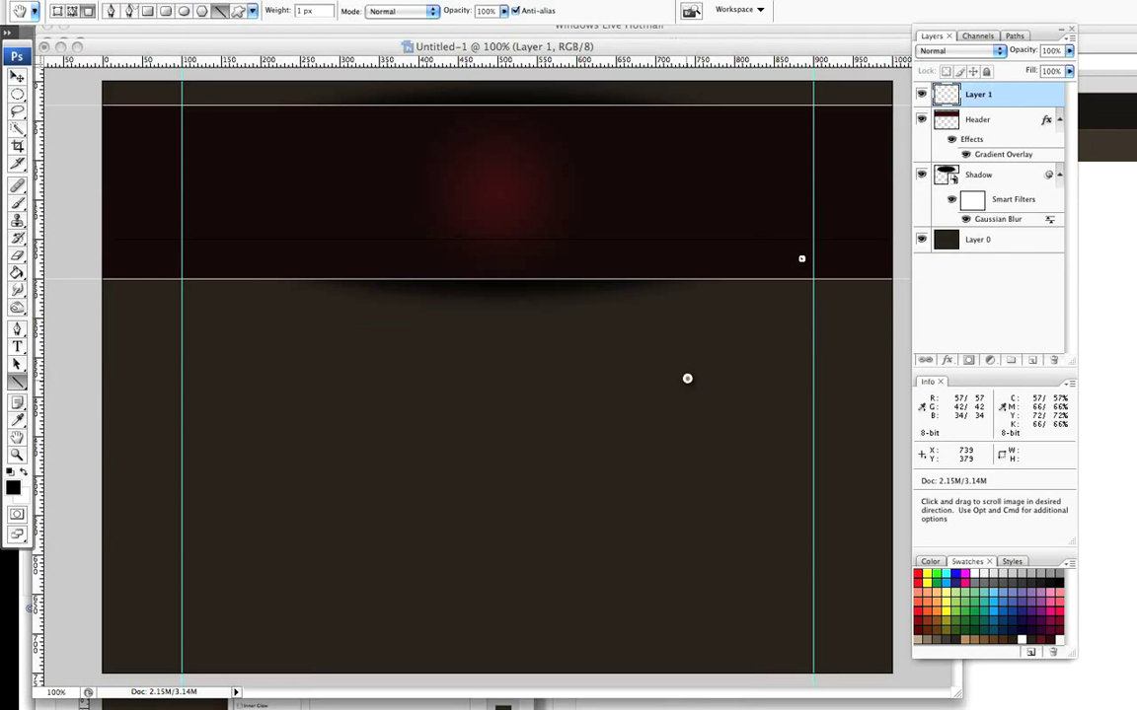
double_click(976, 96)
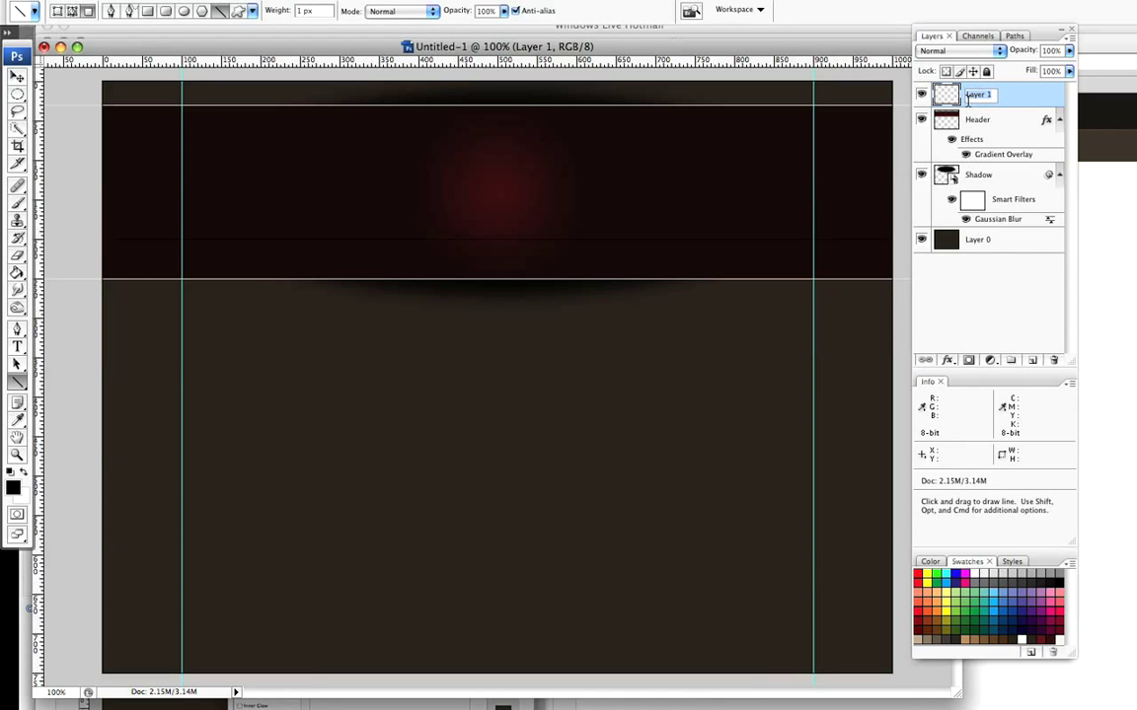
type("Black Line")
key("Return")
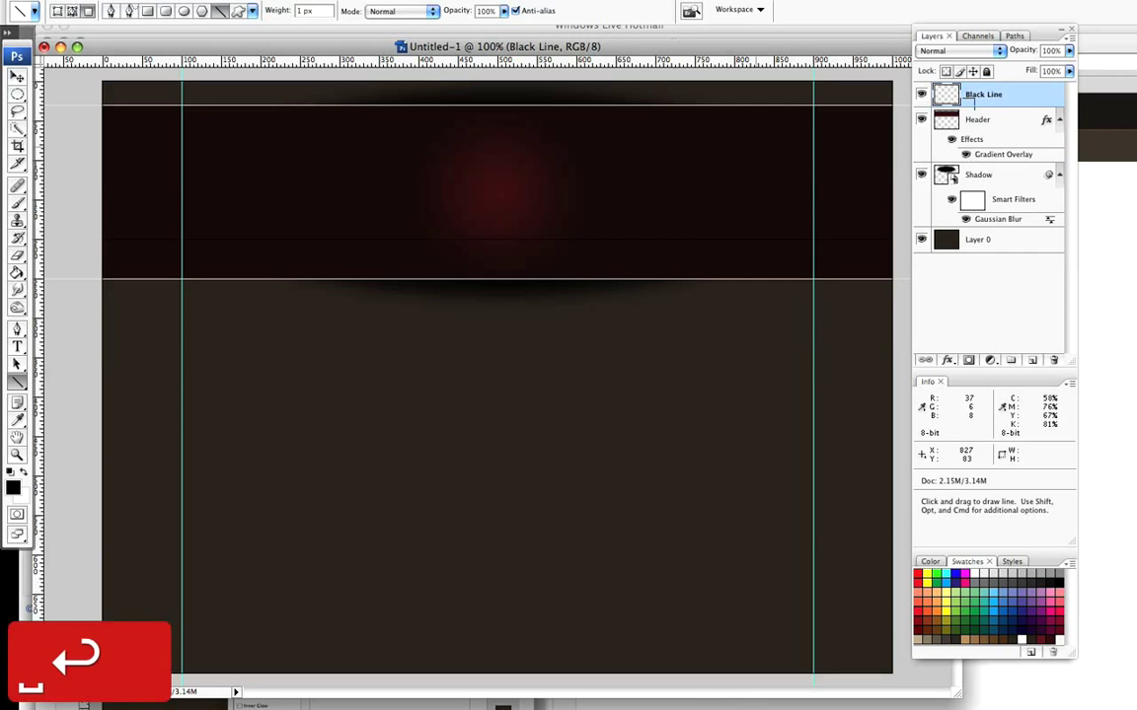
left_click(1032, 362)
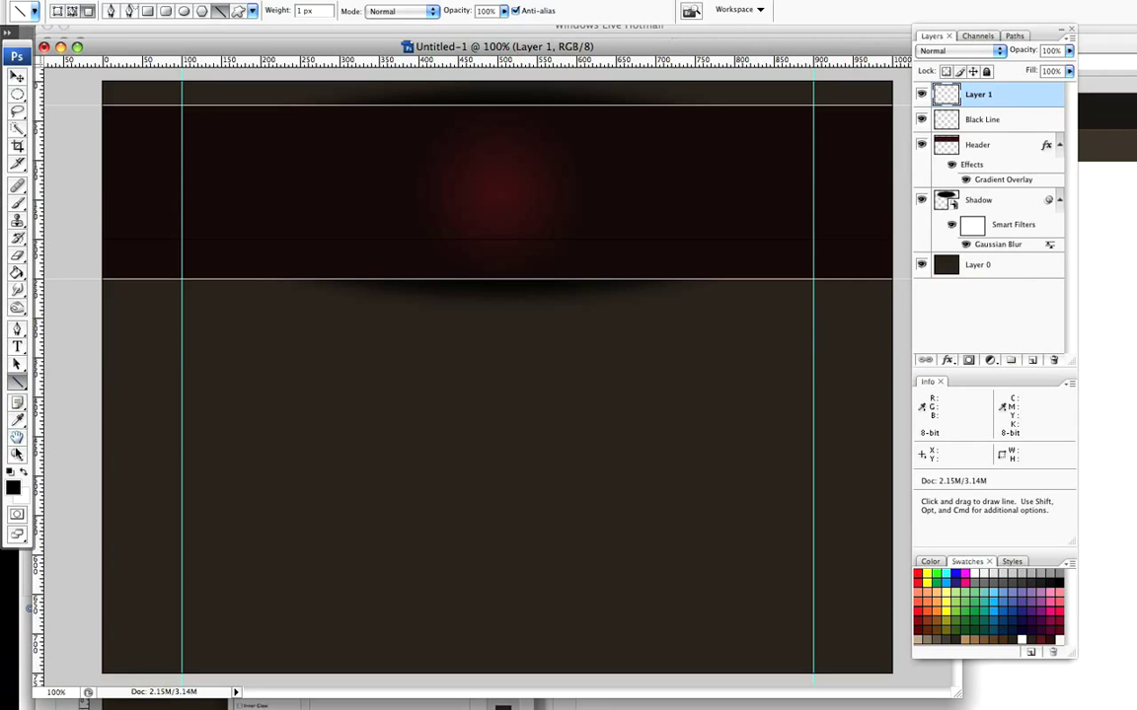
Draw a straight 1 px #7e161b dark red line across the header on the new layer
left_click(14, 485)
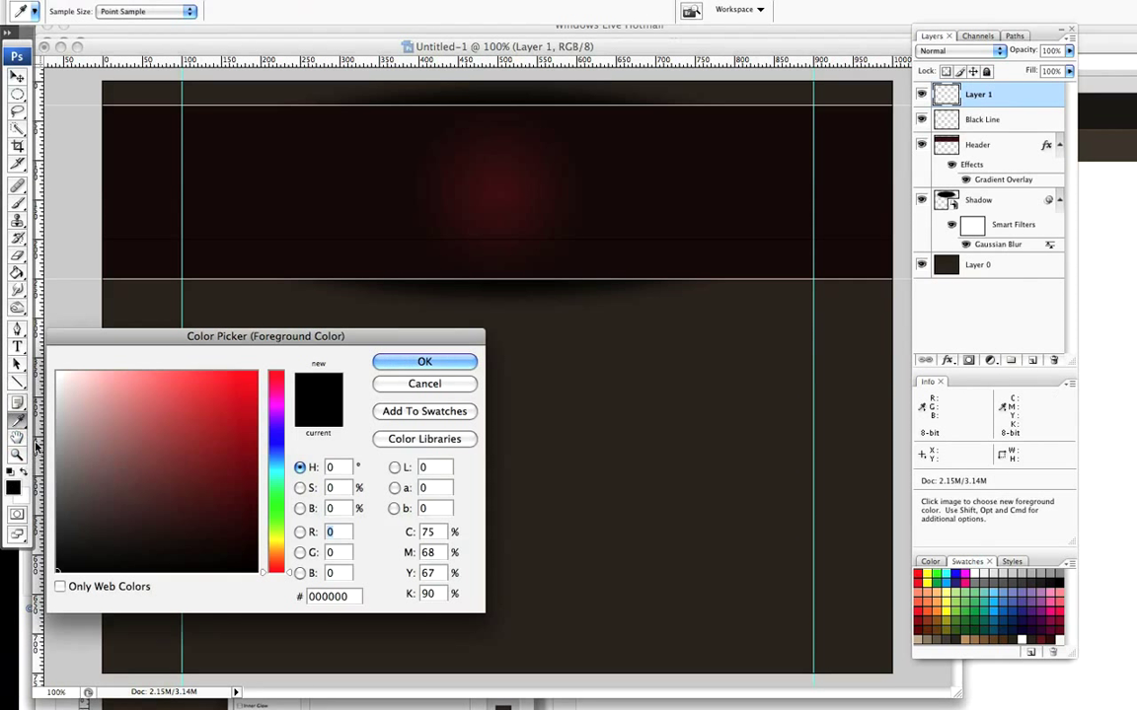
left_click(1048, 637)
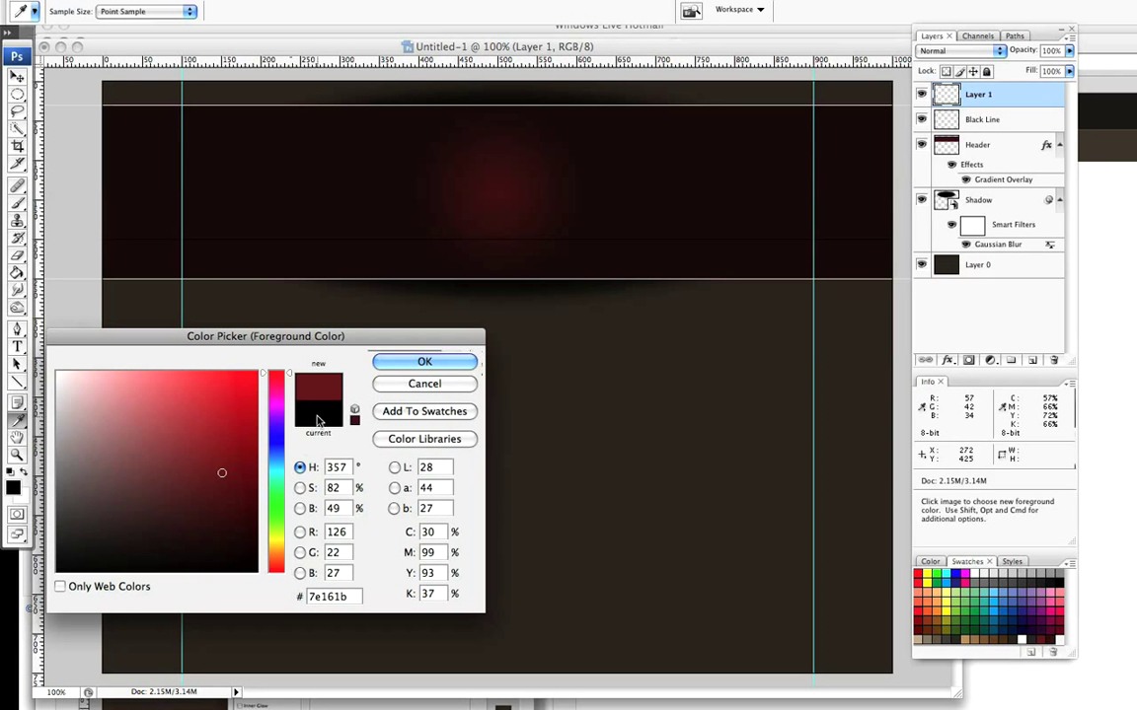
left_click(409, 361)
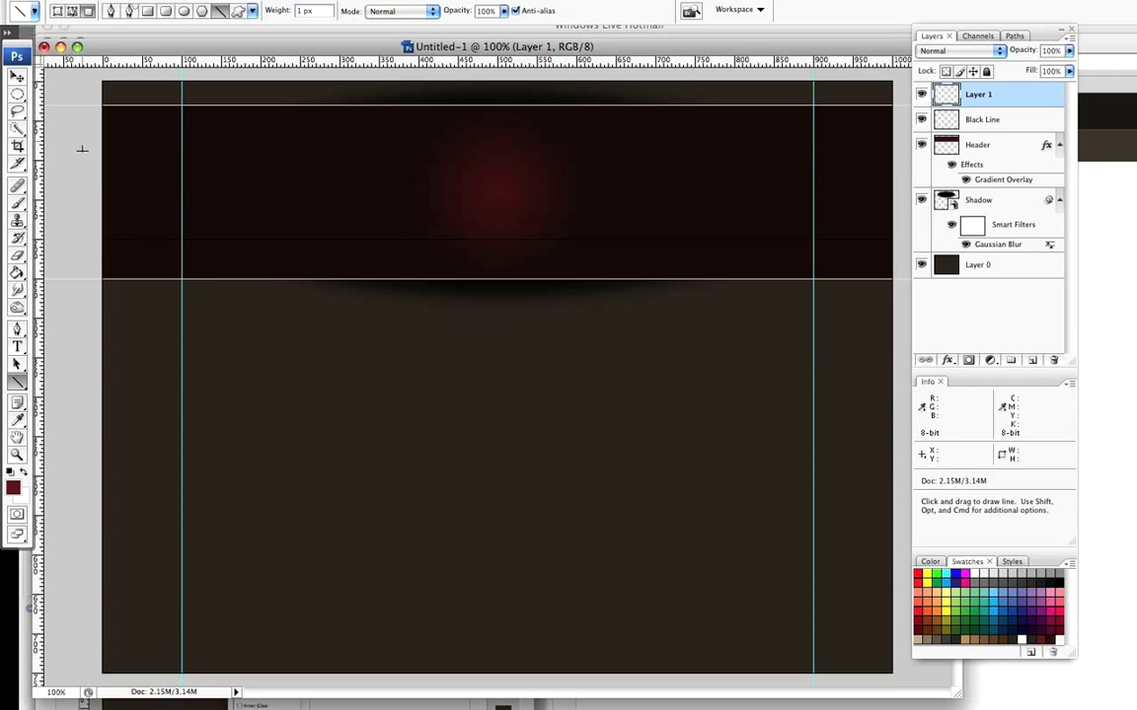
key("shift")
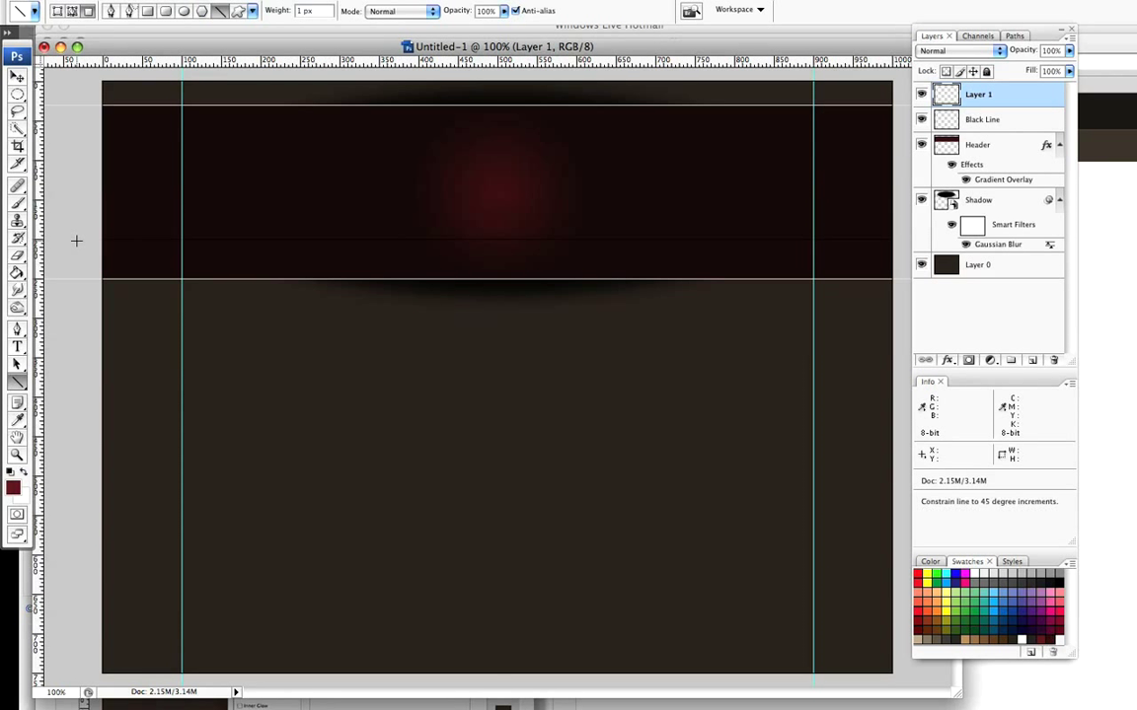
left_click_drag(79, 239, 907, 243)
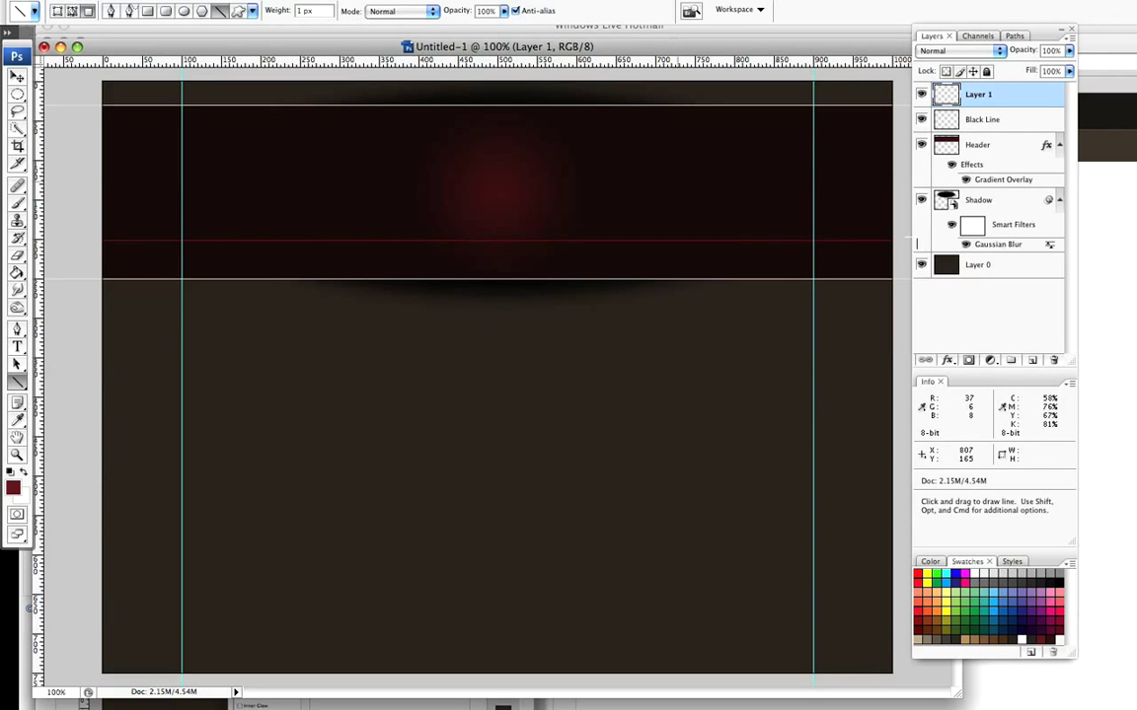
left_click(16, 79)
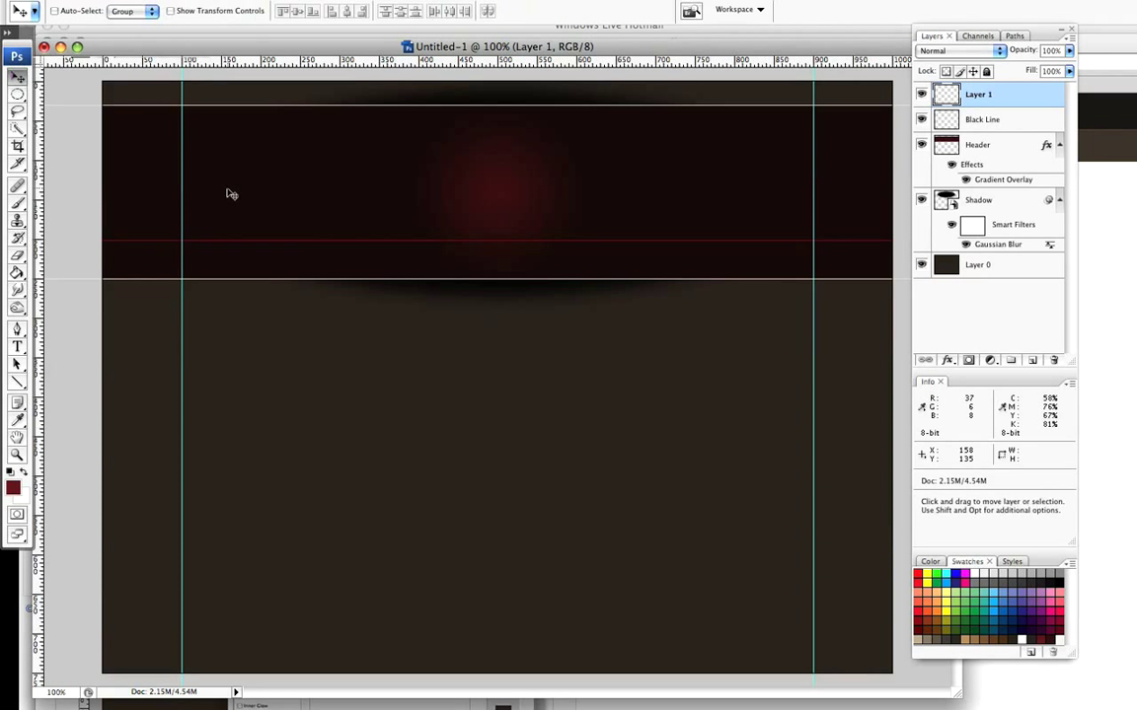
key("ctrl+z")
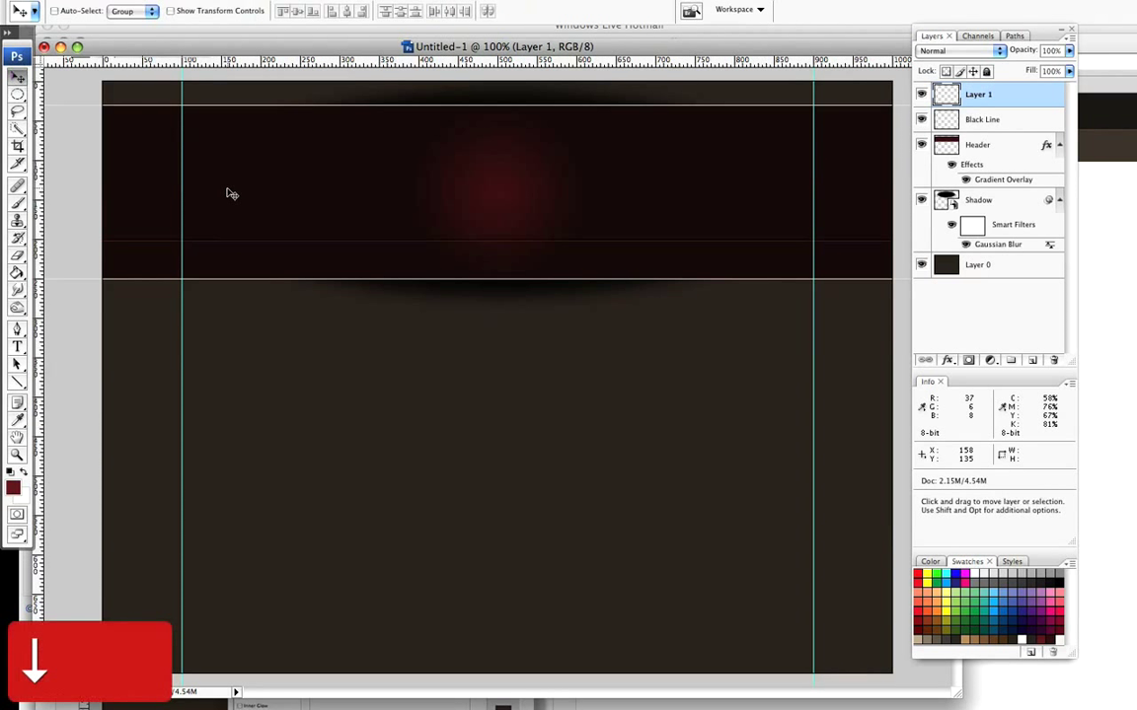
key("ctrl+z")
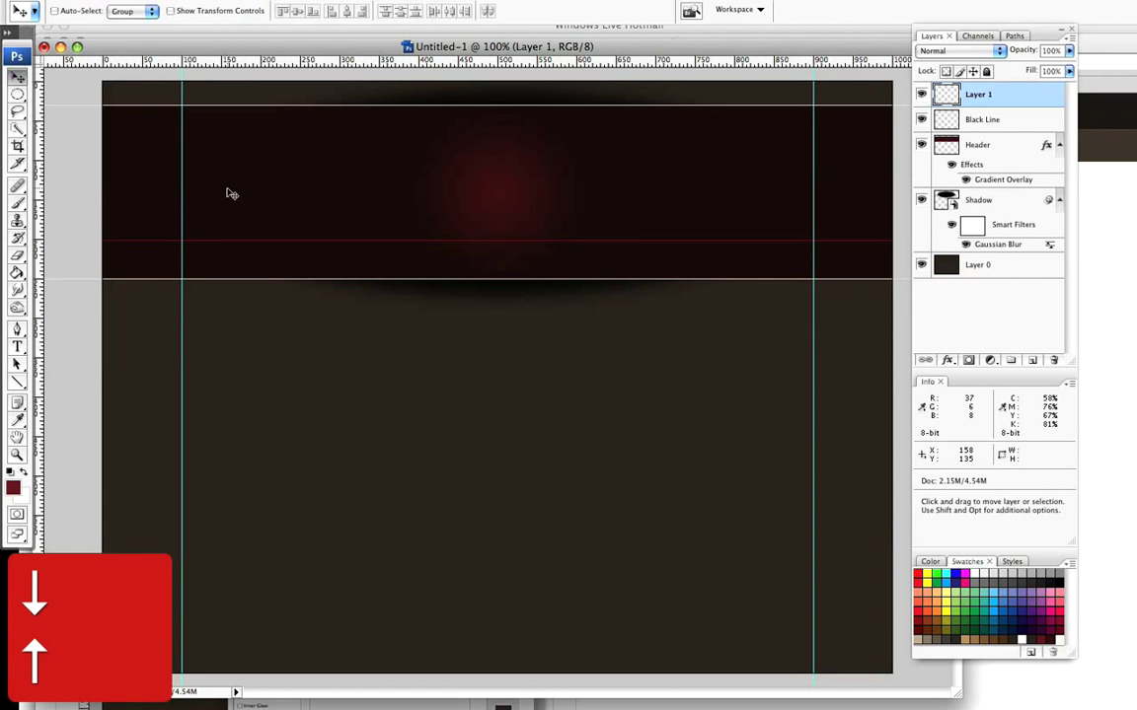
left_click(16, 455)
left_click(405, 241)
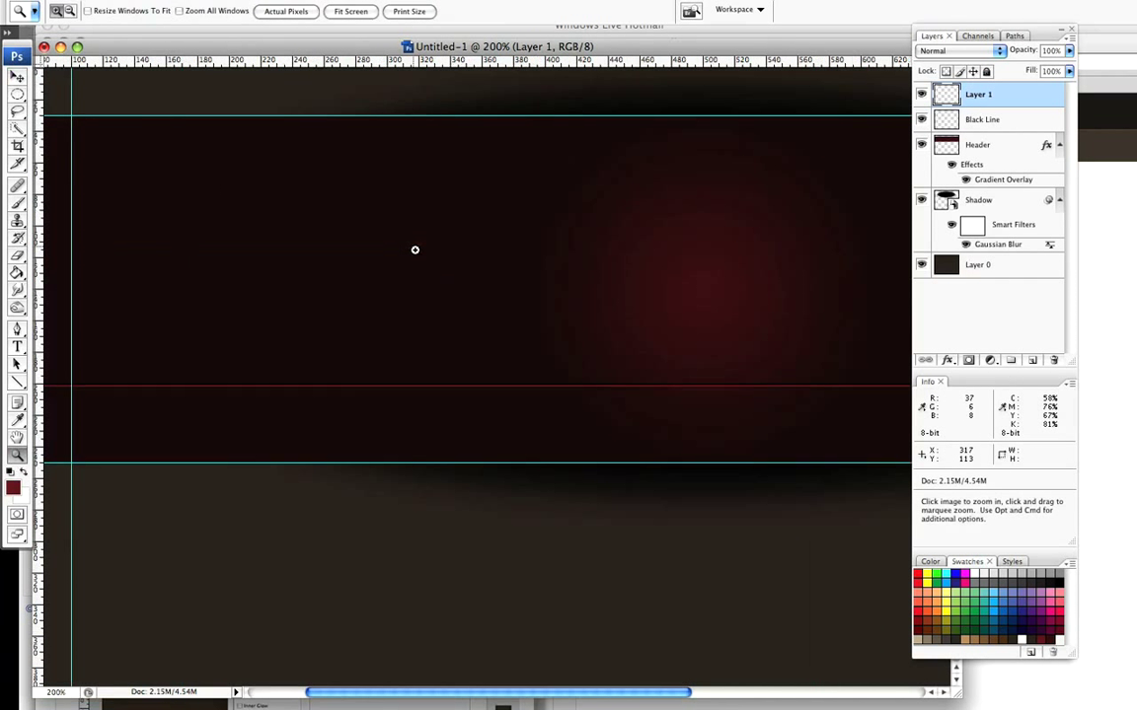
left_click(380, 407)
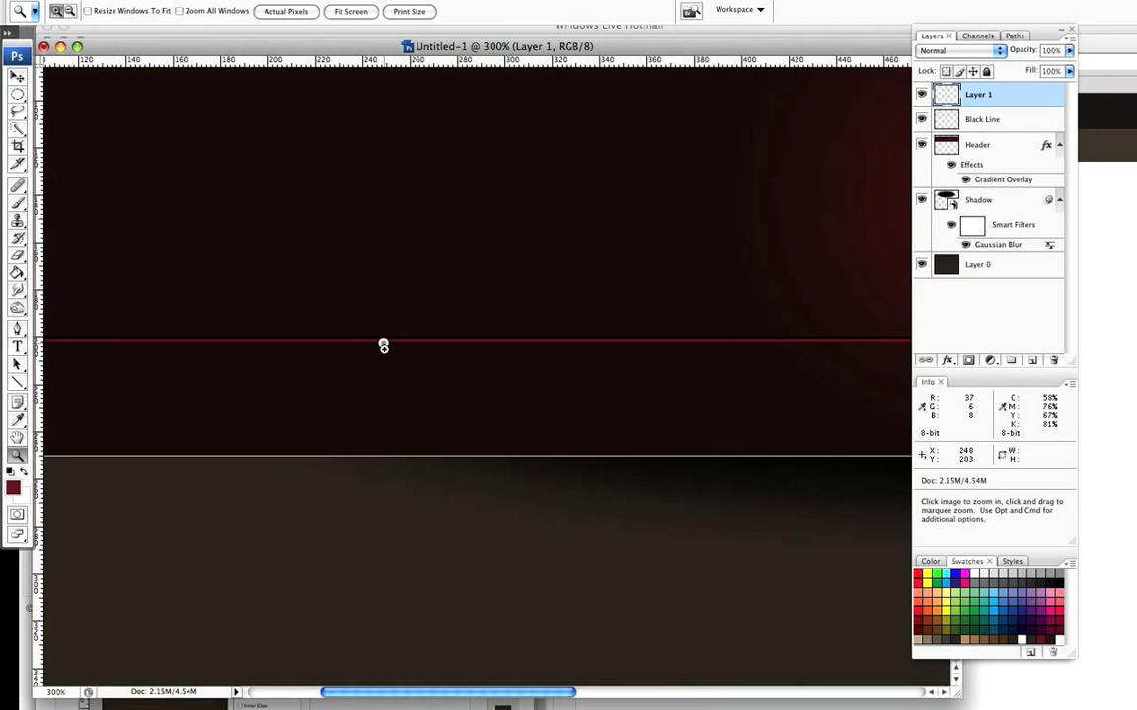
left_click(383, 346)
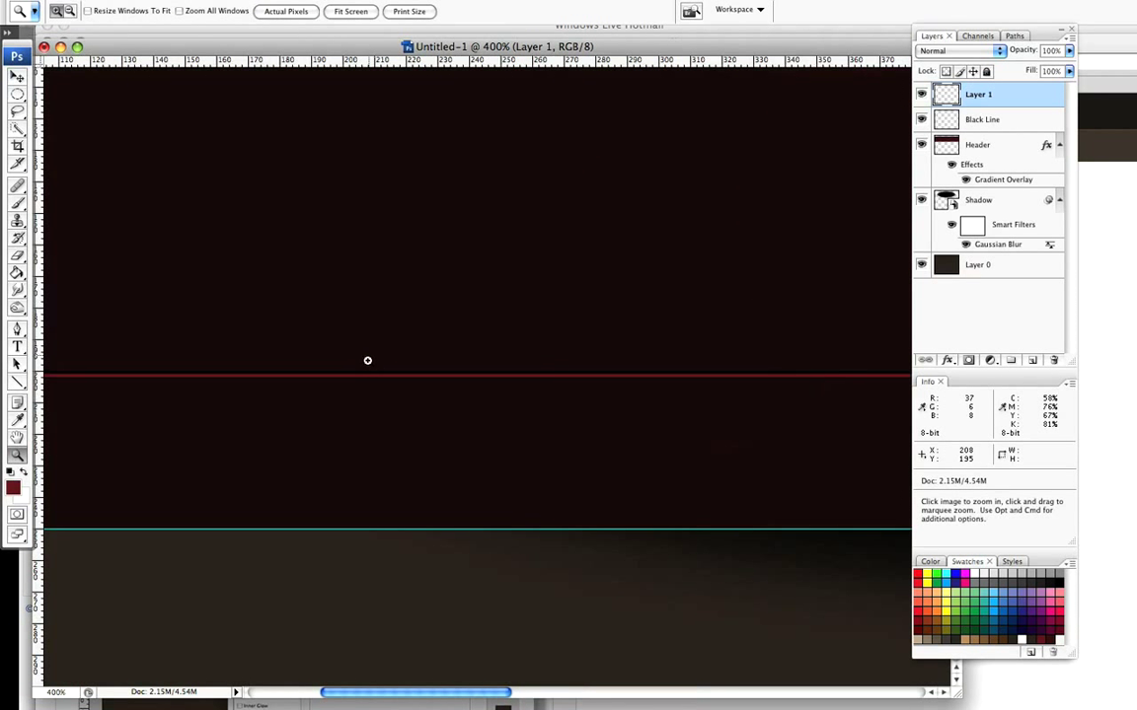
left_click(18, 77)
key("Down")
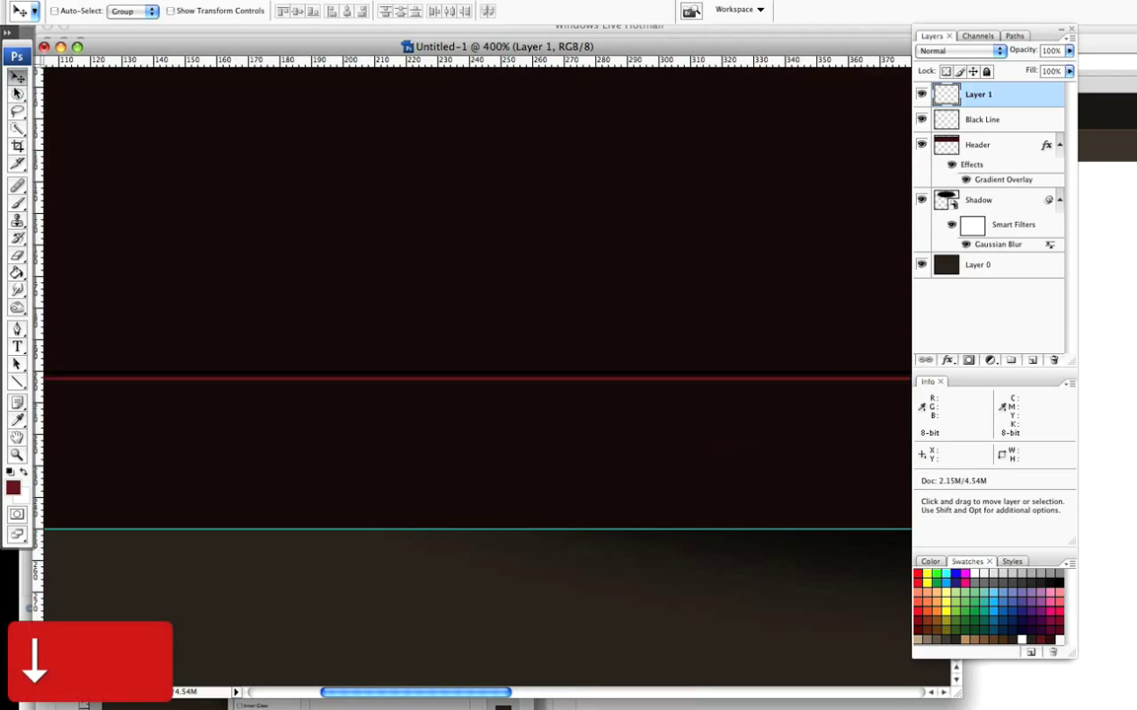
key("Up")
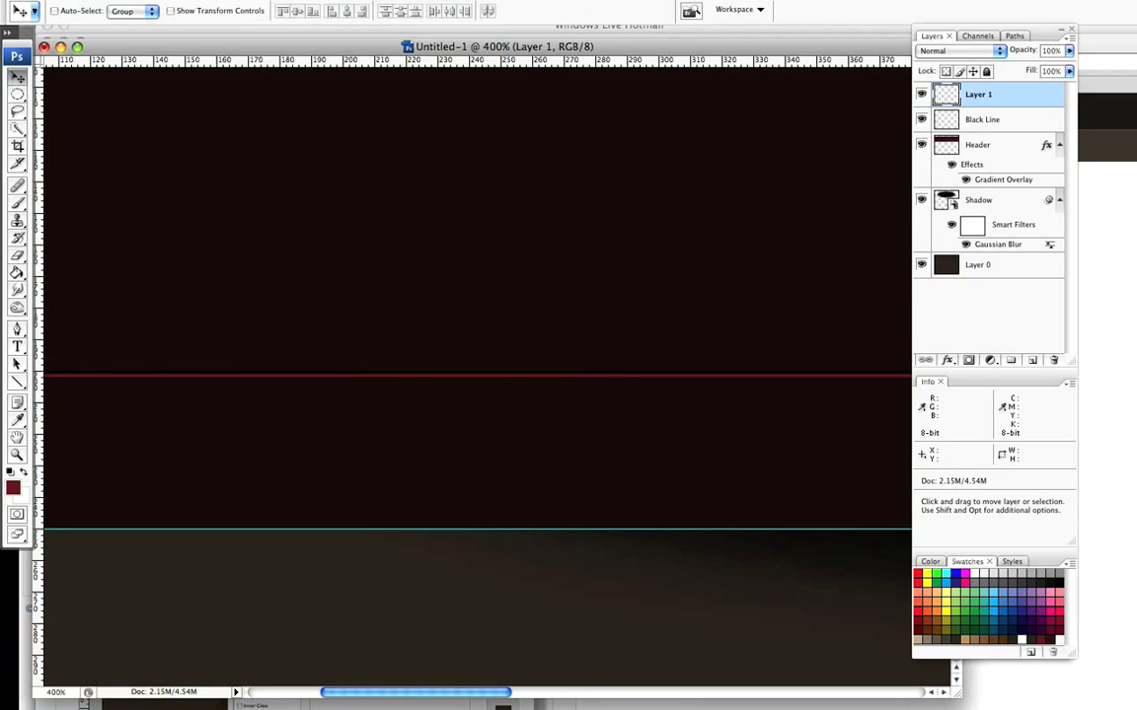
key("super+minus")
key("super+minus")
key("super+minus")
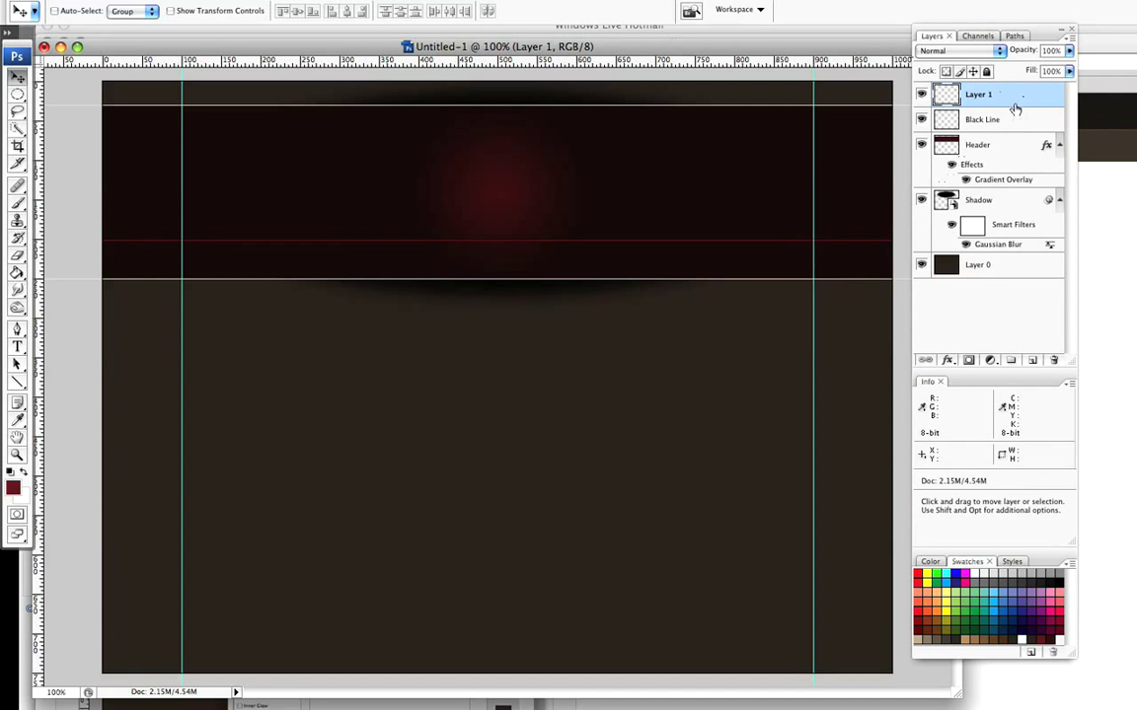
Rename Layer 1 to Red Line
left_click(983, 96)
double_click(978, 95)
type("Red Line")
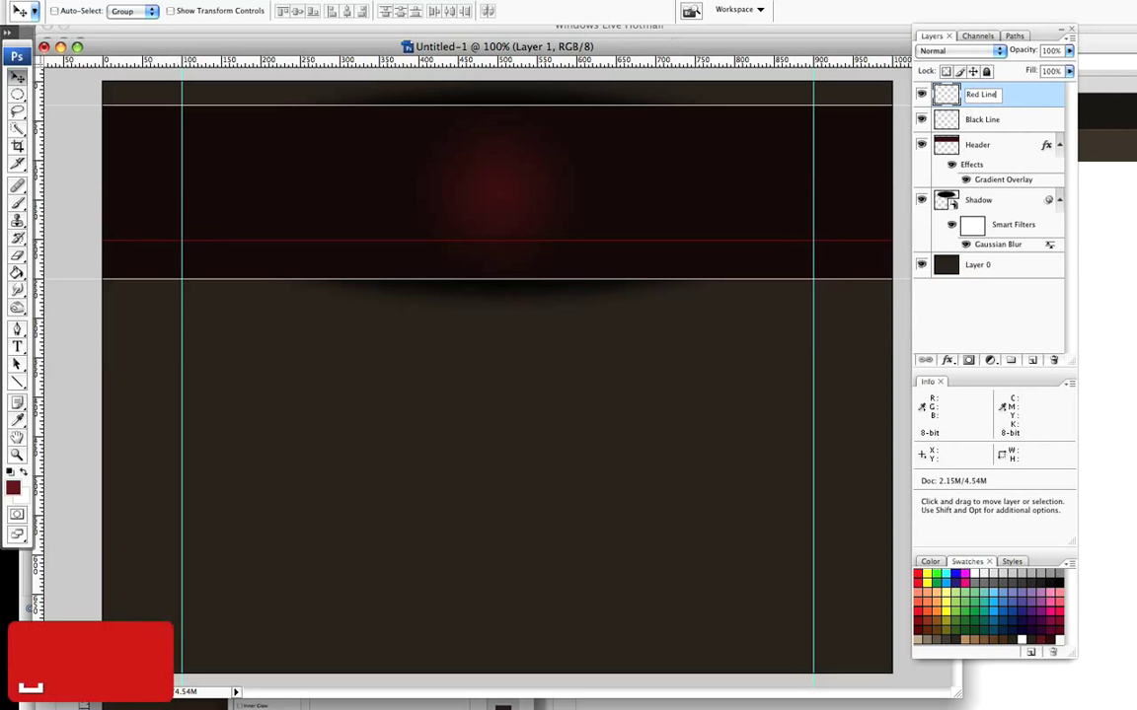
key("Return")
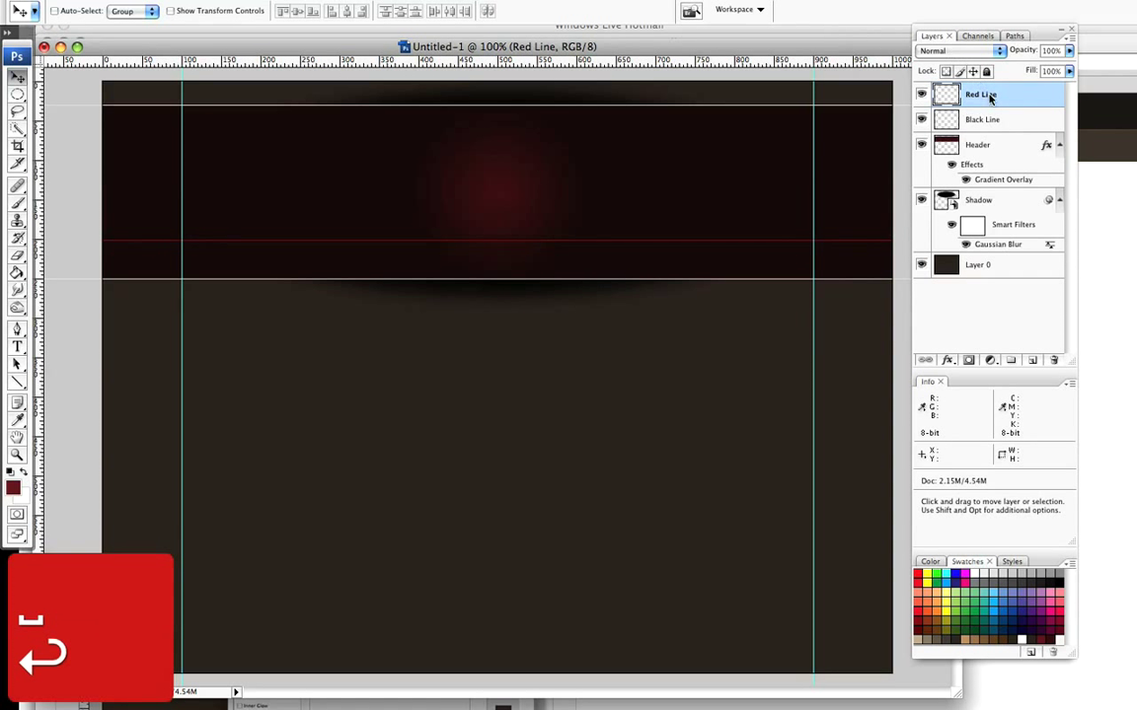
Group Red Line and Black Line into a new group named HLines
left_click(1004, 119, "shift")
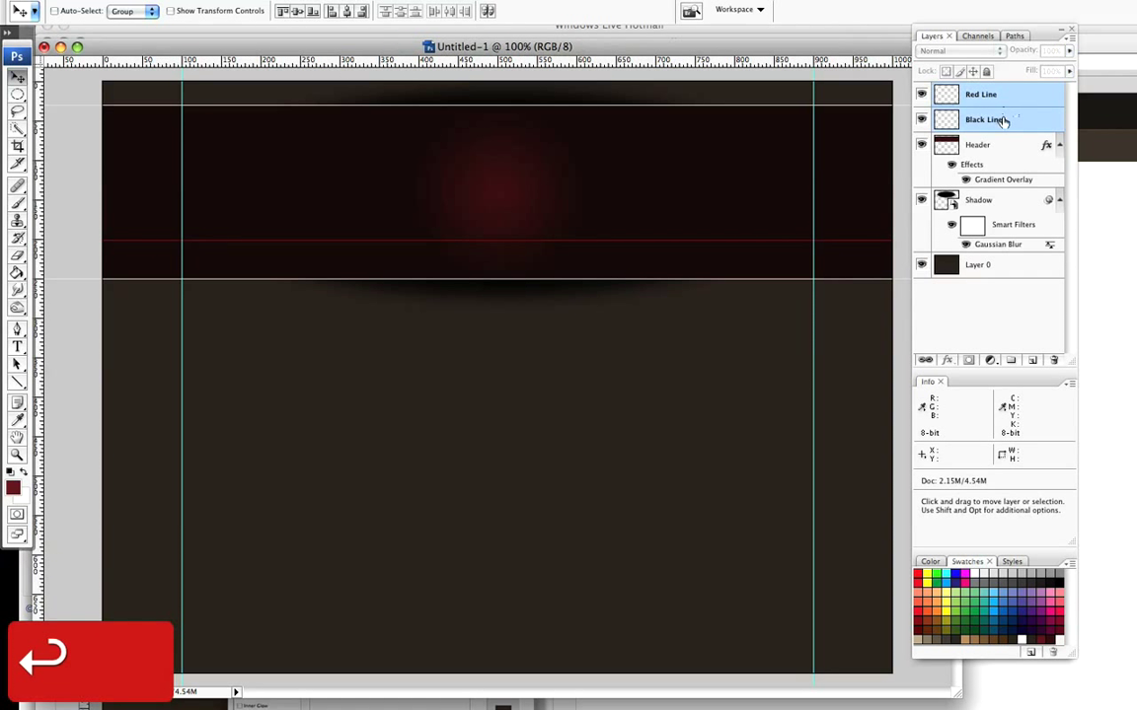
left_click_drag(1014, 120, 1009, 357)
double_click(983, 92)
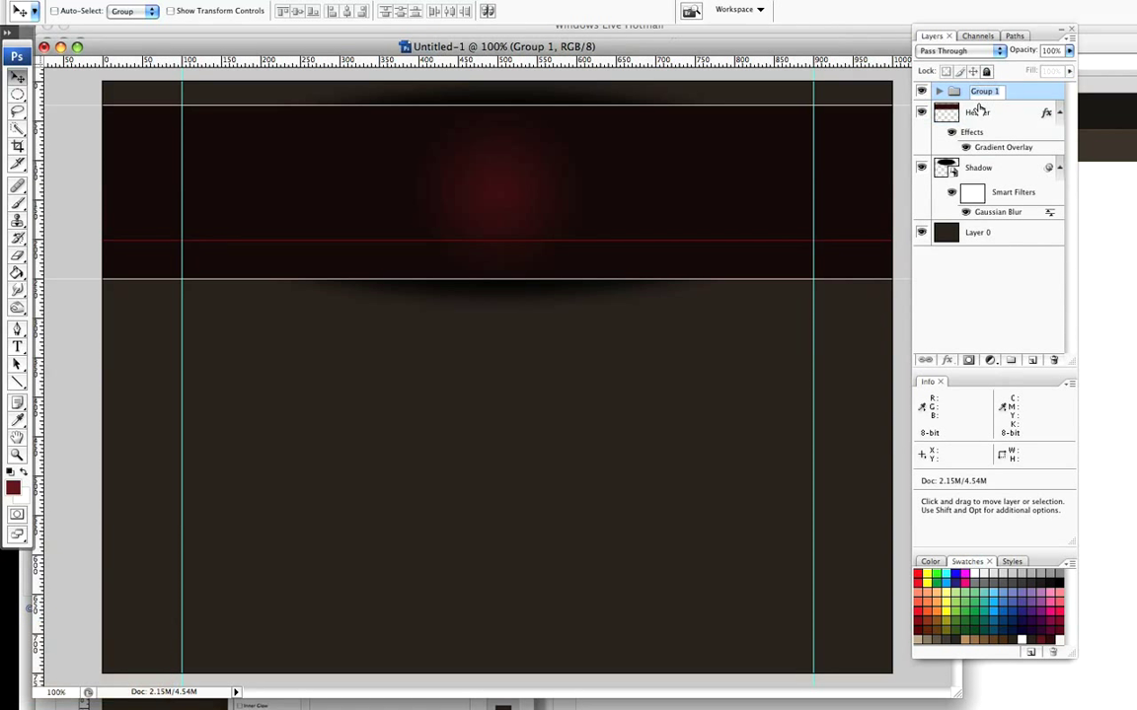
type("HLines")
key("Return")
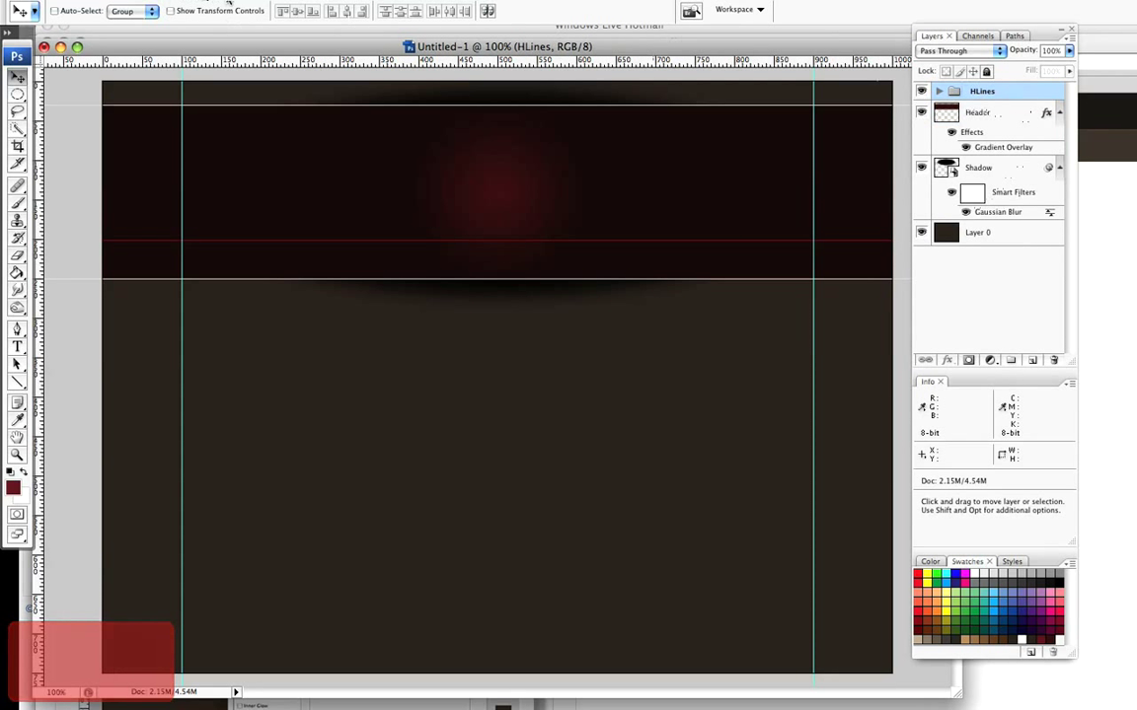
Add a hide-all layer mask to the HLines group
left_click(247, 2)
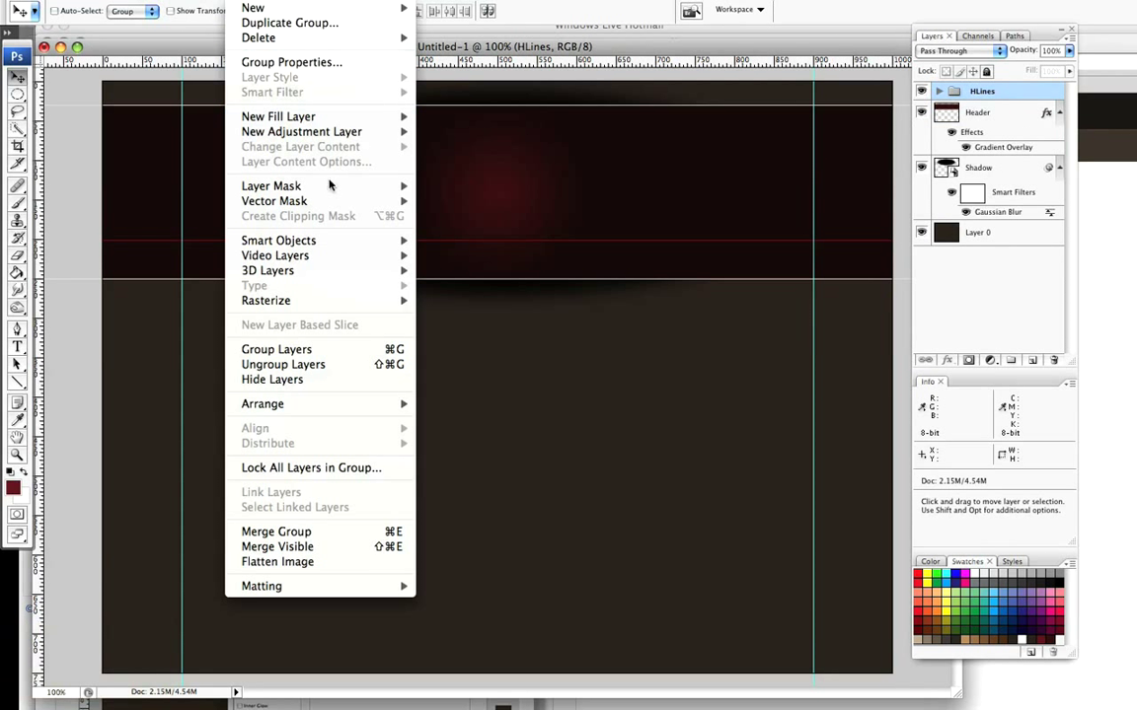
mouse_move(296, 185)
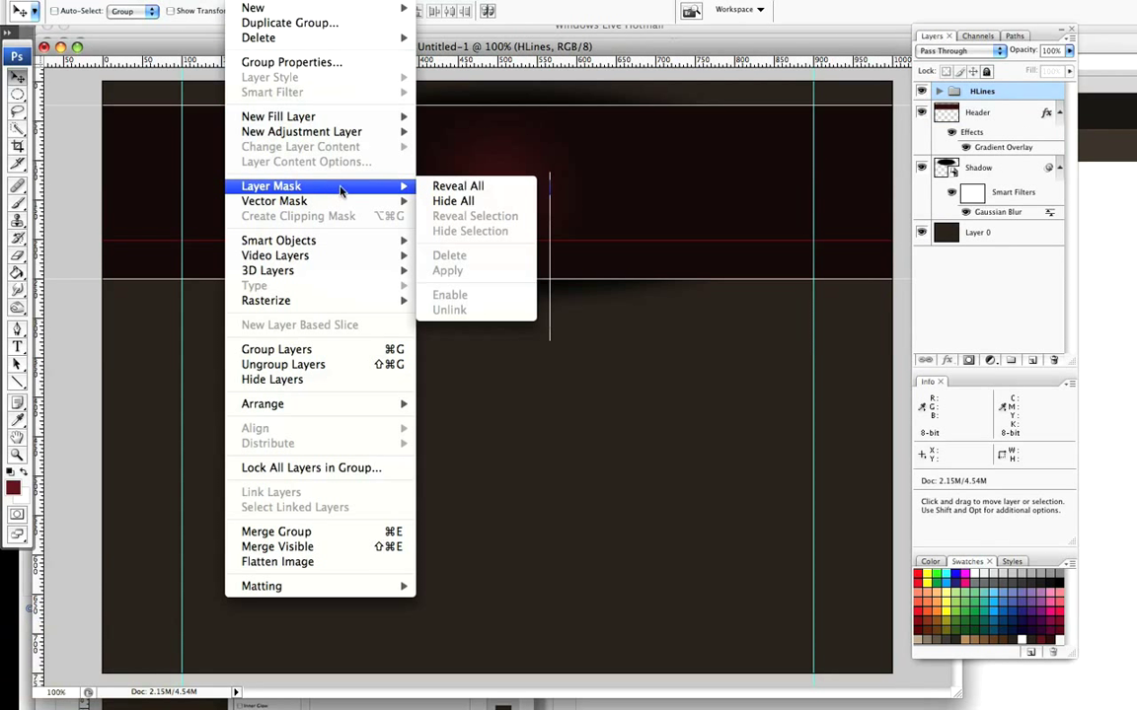
left_click(453, 202)
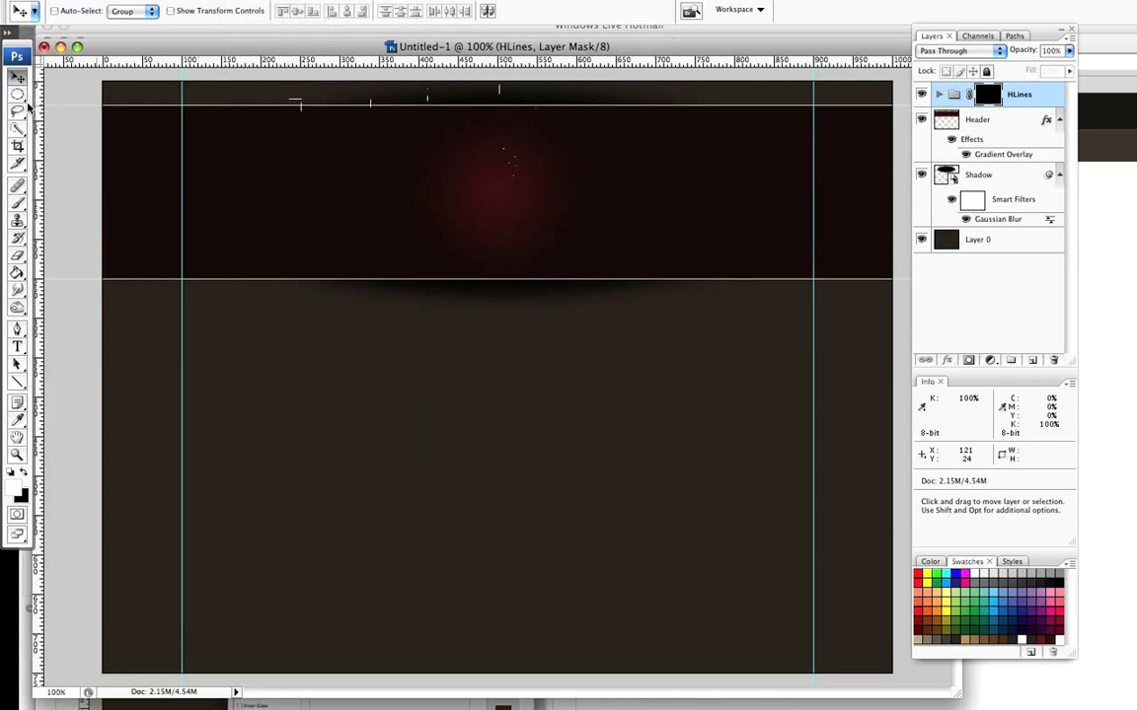
Paint the mask's centre with a 700 px brush so the red line fades toward both ends
left_click(18, 204)
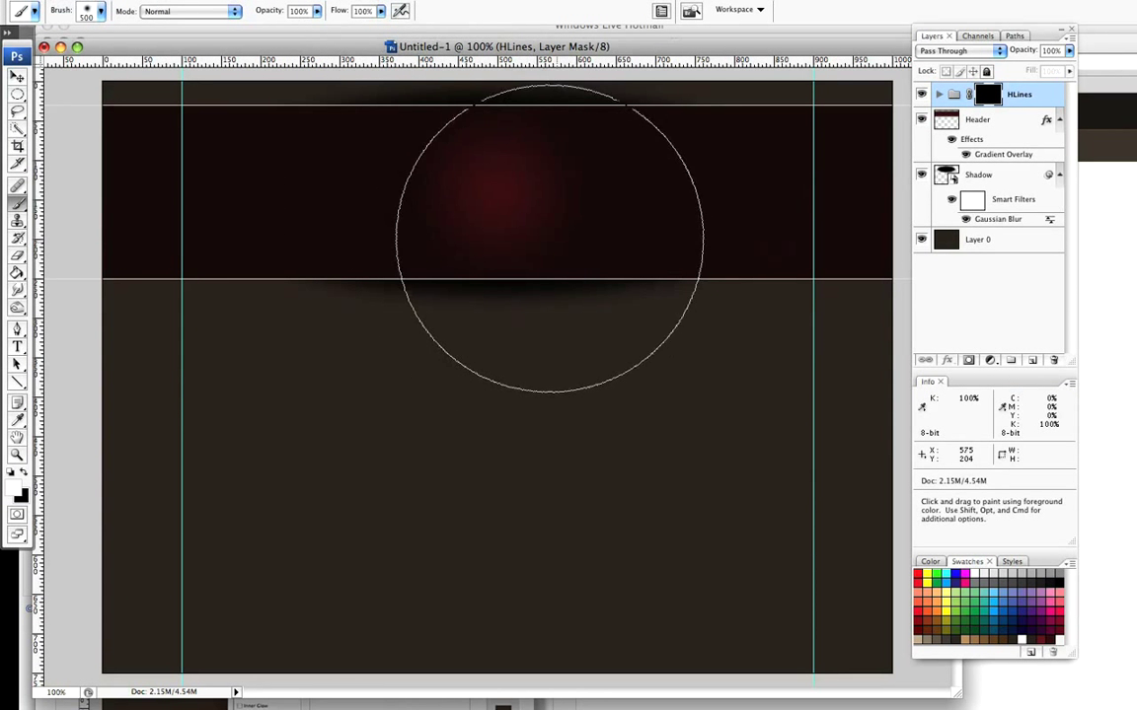
key("bracketright")
key("bracketright")
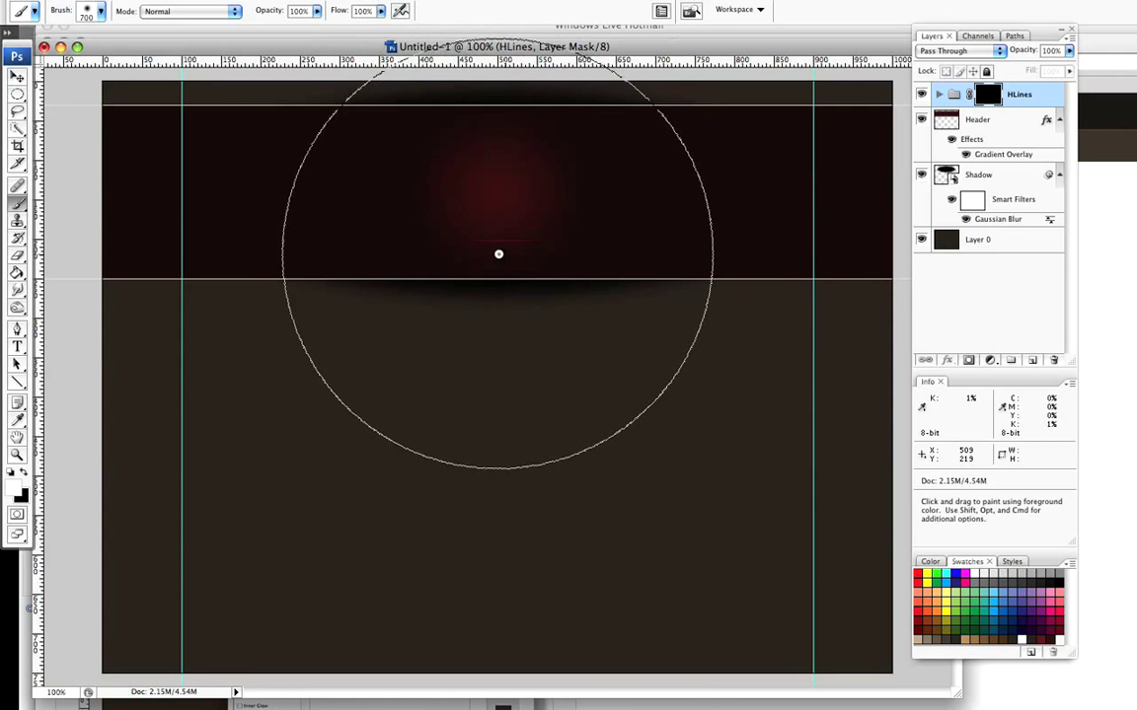
mouse_move(499, 254)
left_mouse_down()
mouse_move(513, 257)
mouse_move(481, 256)
mouse_move(525, 255)
mouse_move(492, 257)
mouse_move(510, 257)
left_mouse_up()
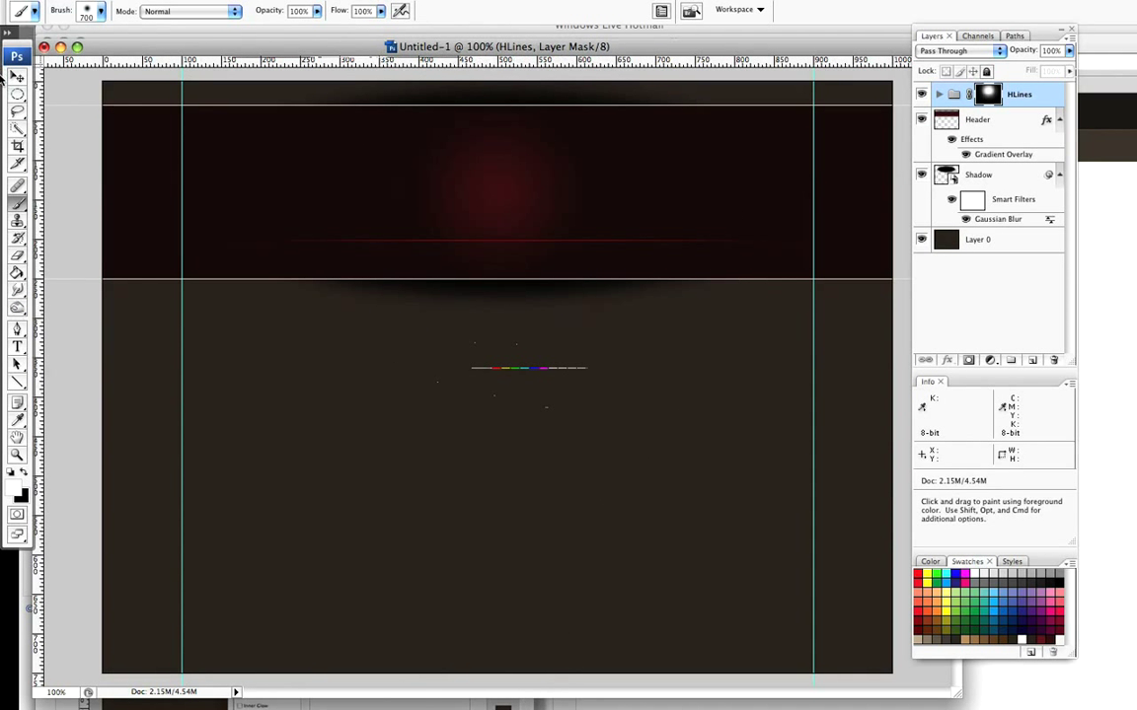
left_click(18, 78)
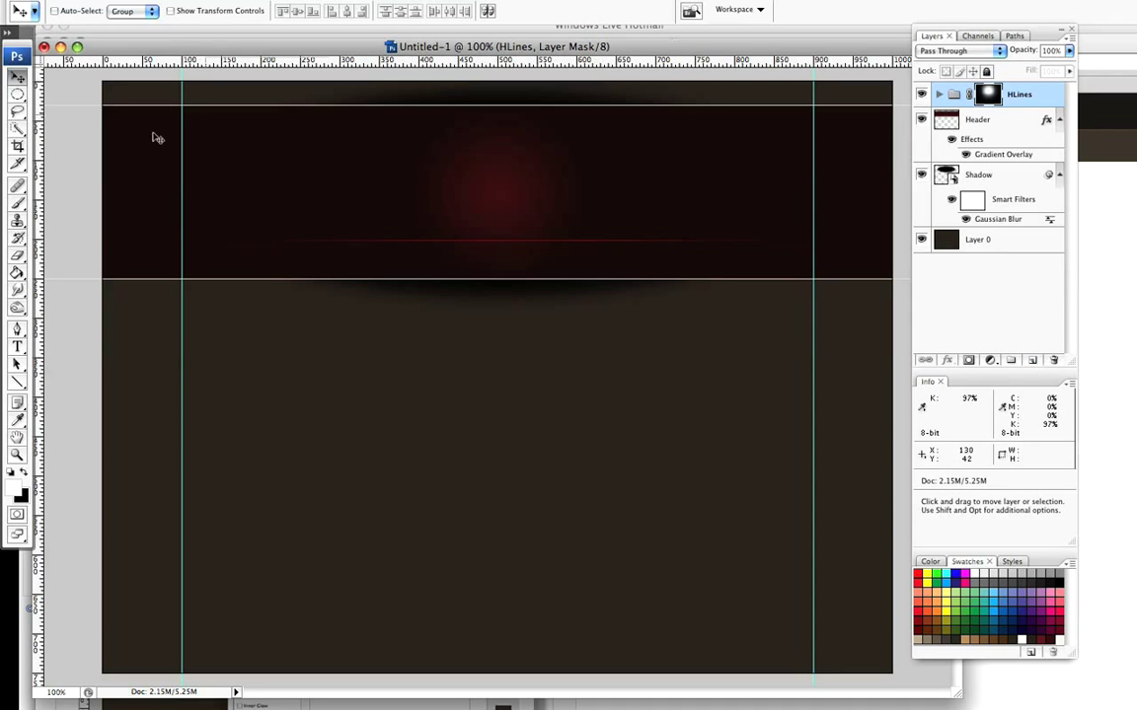
left_click(17, 346)
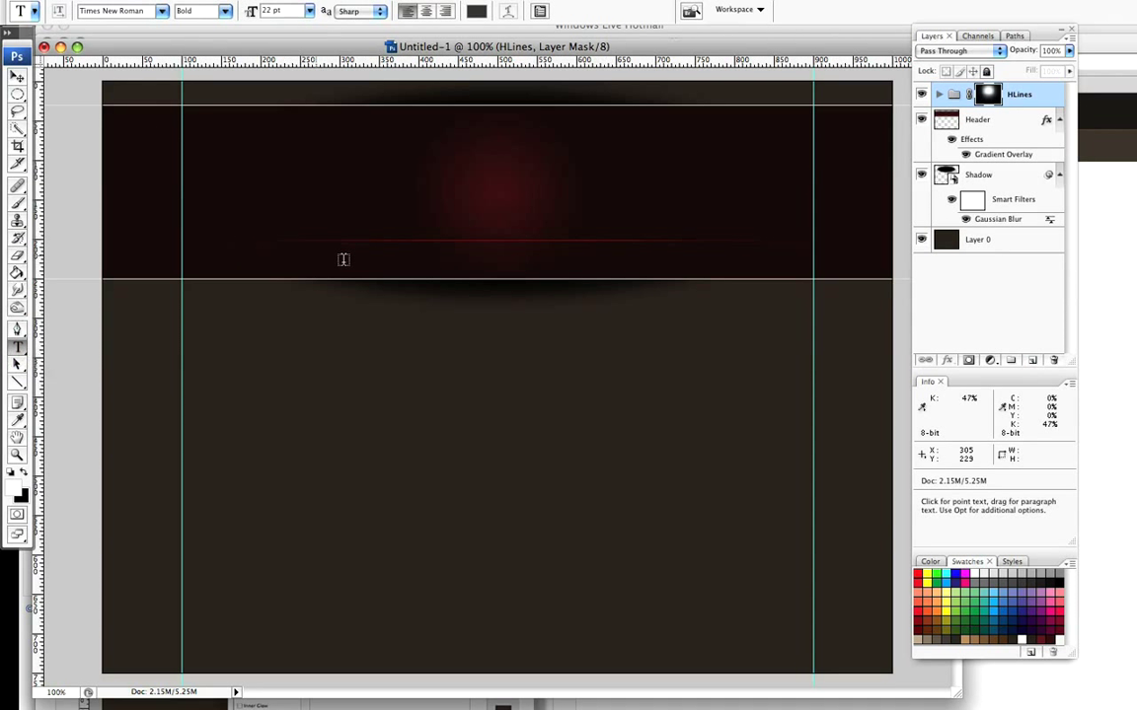
Type the nav links Blog, About, Tutorials and Contact, tab-separated, below the red line
left_click(358, 259)
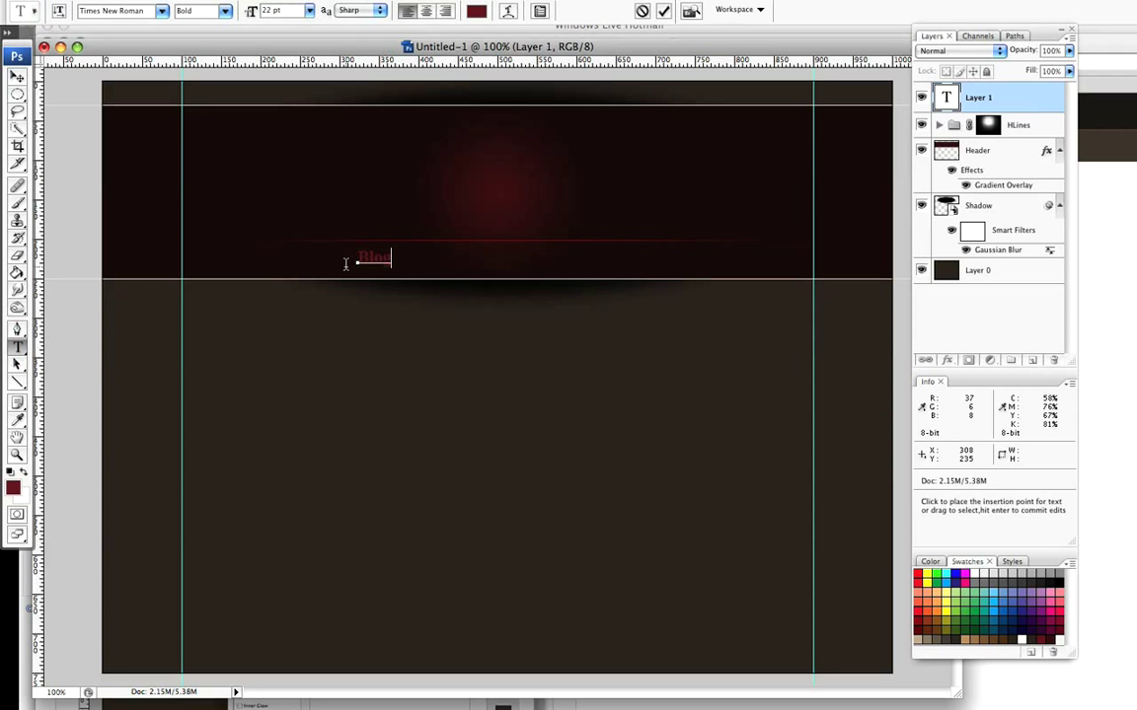
key("Tab")
key("Tab")
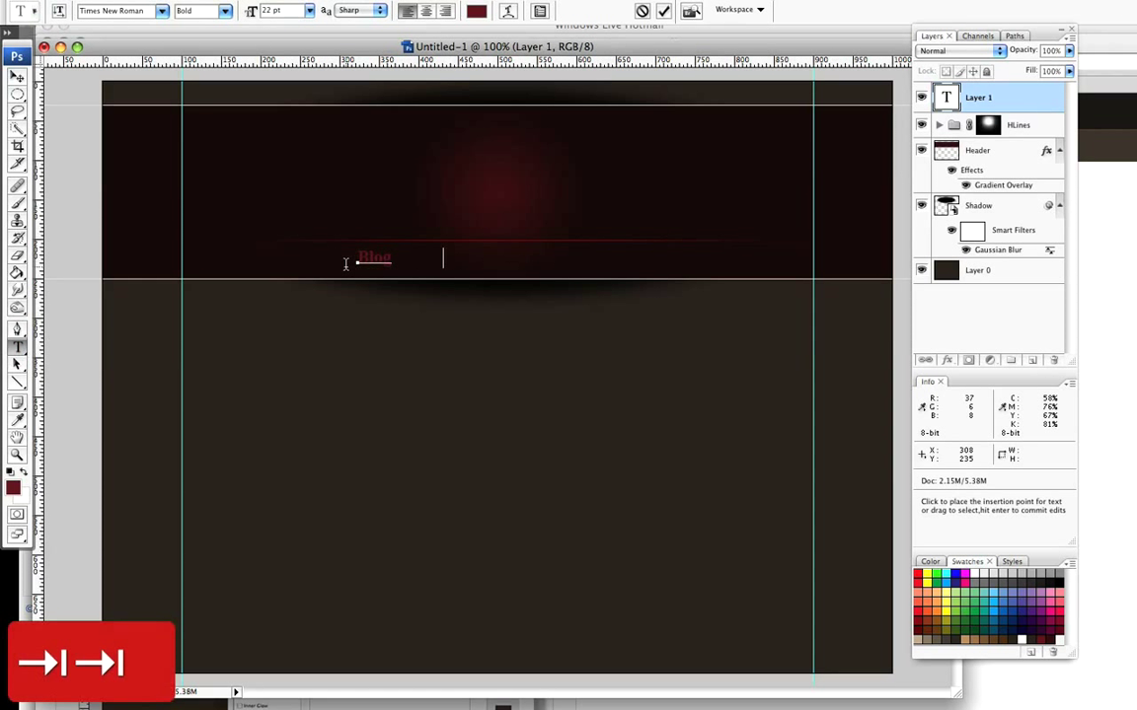
type("About")
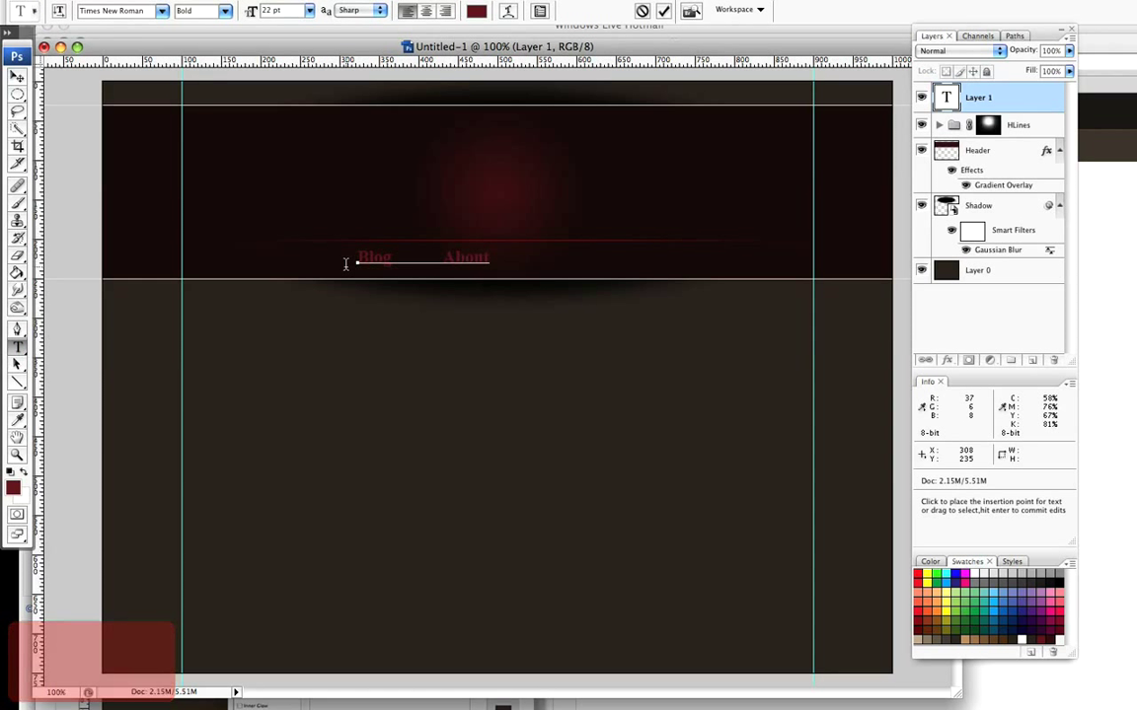
key("Tab")
key("Tab")
type("T")
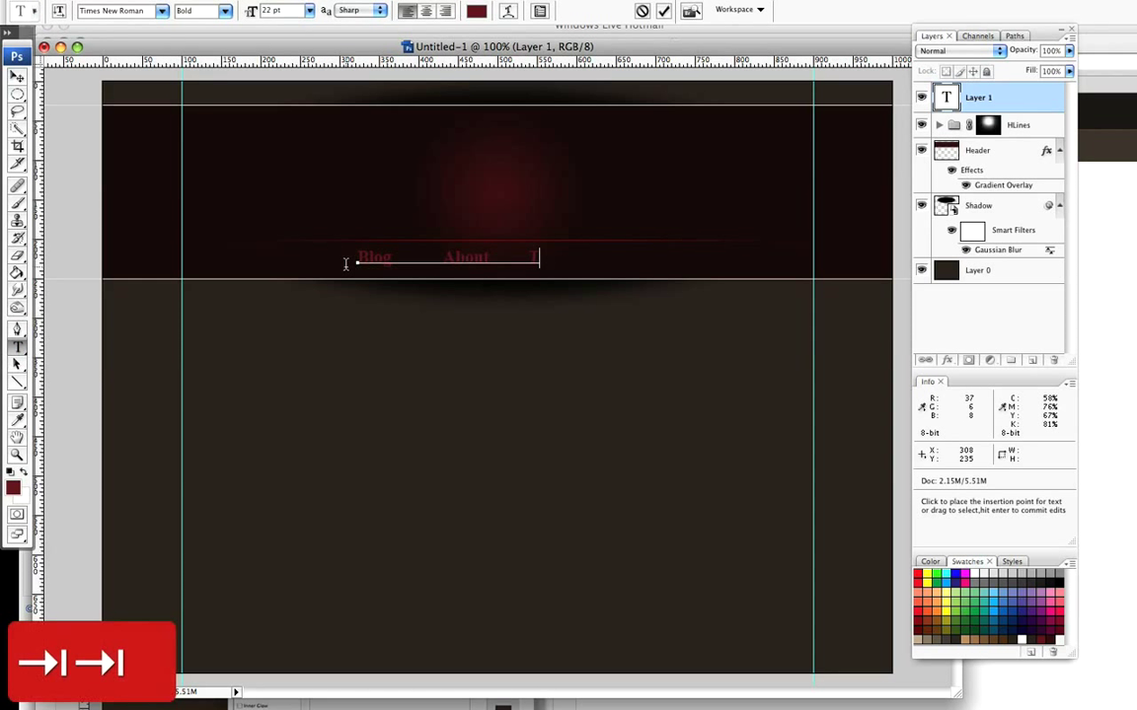
type("utorials")
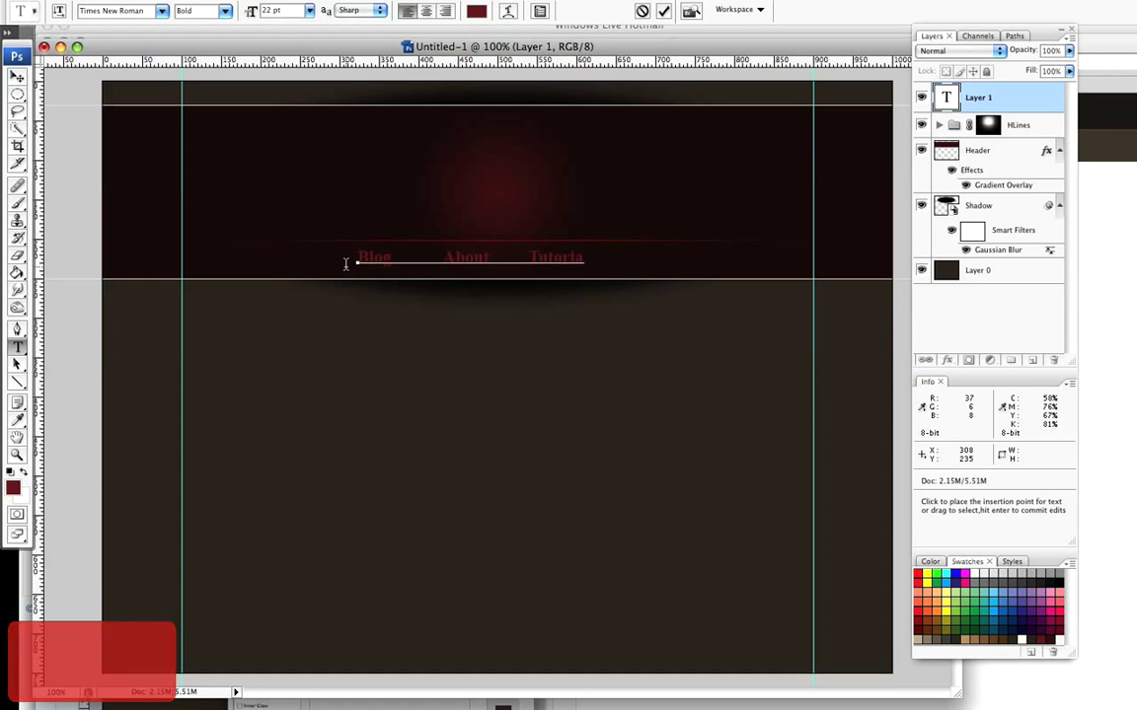
key("Tab")
key("Tab")
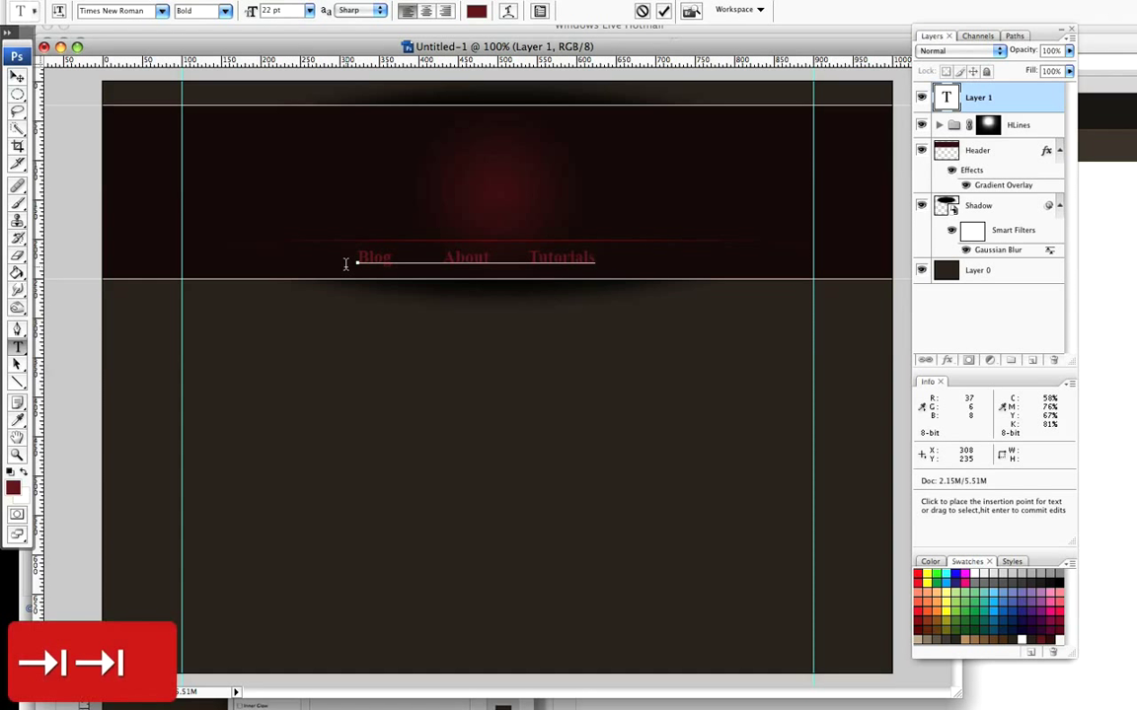
type("Contact")
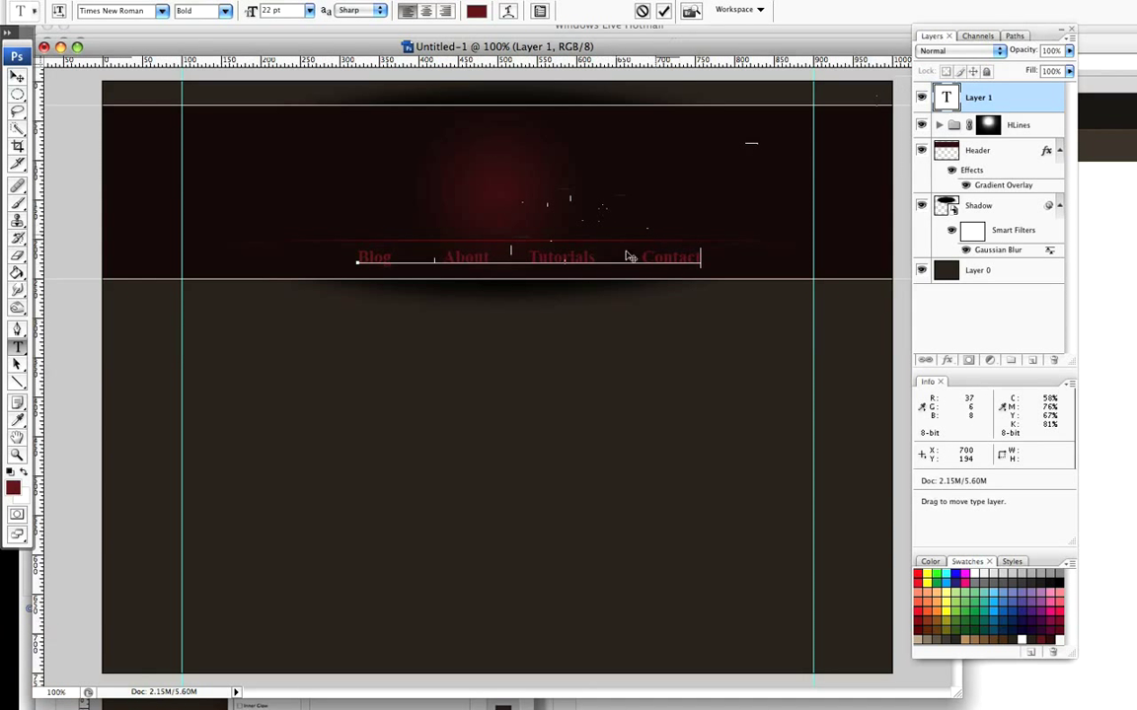
Make the nav text white (#ffffff) at 20 pt and commit it
left_click_drag(361, 261, 728, 249)
left_click(476, 10)
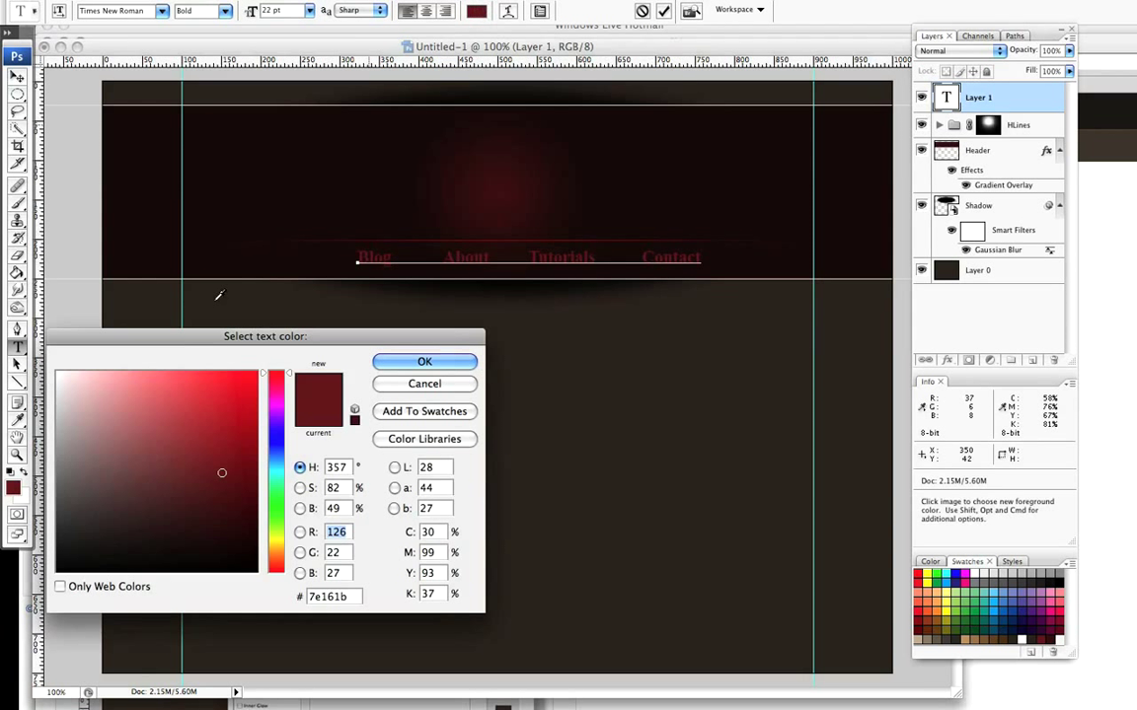
left_click(57, 373)
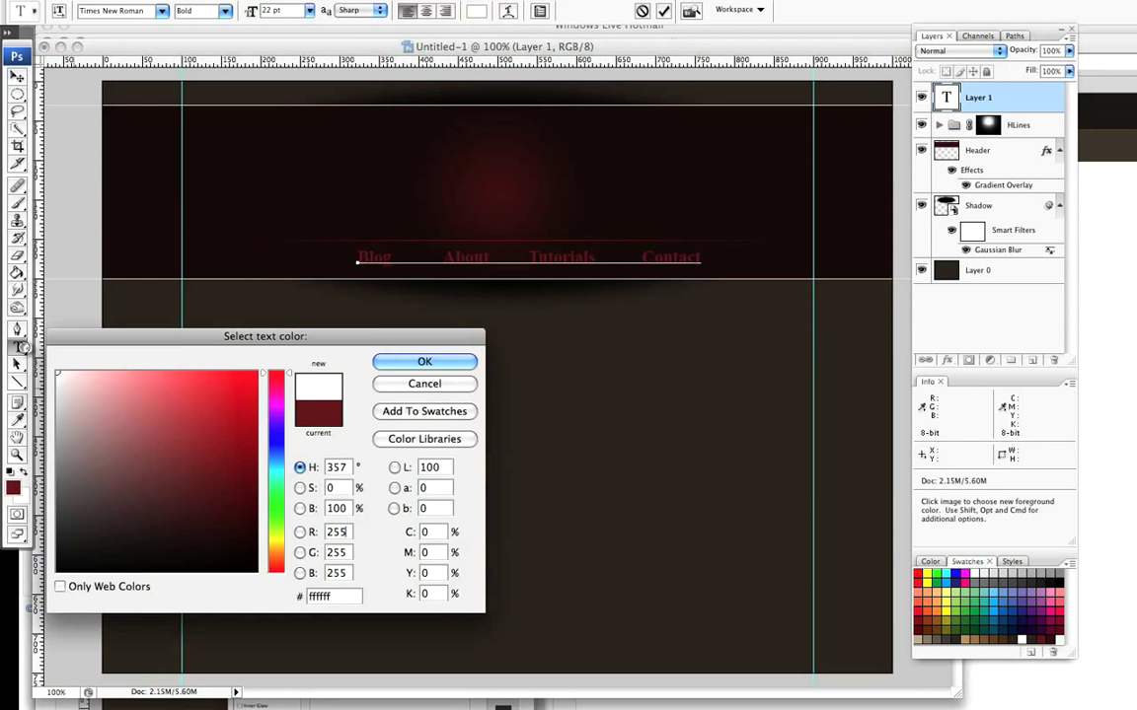
left_click(435, 362)
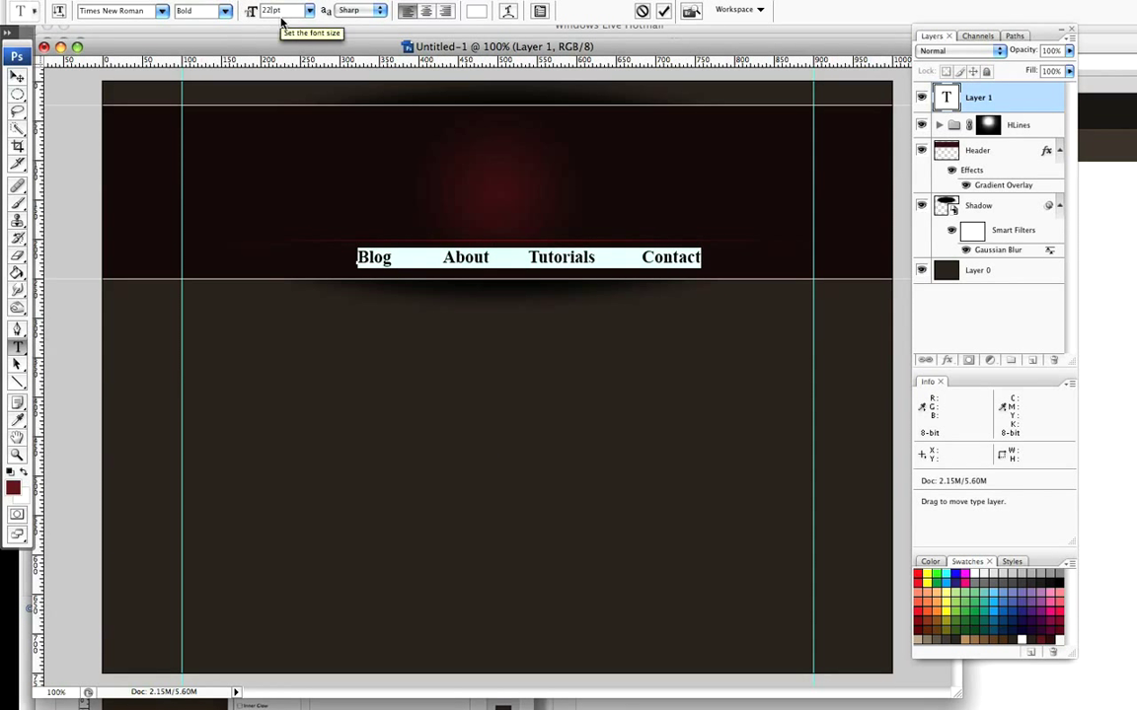
key("BackSpace")
type("20")
key("Return")
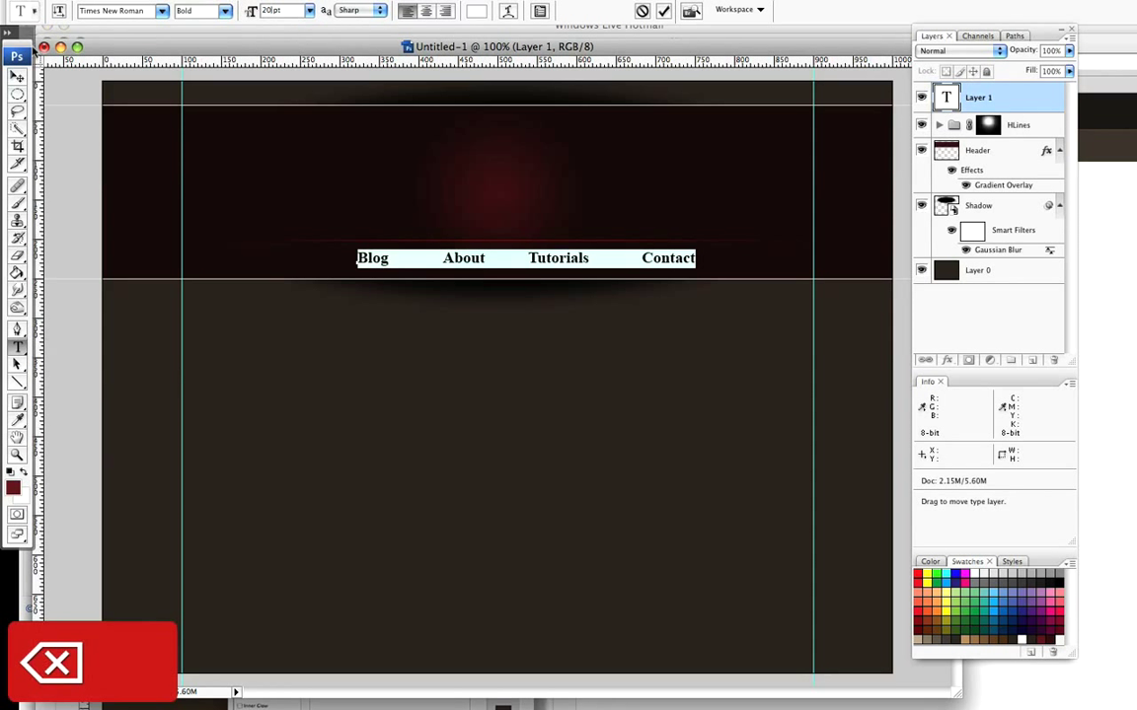
left_click(17, 79)
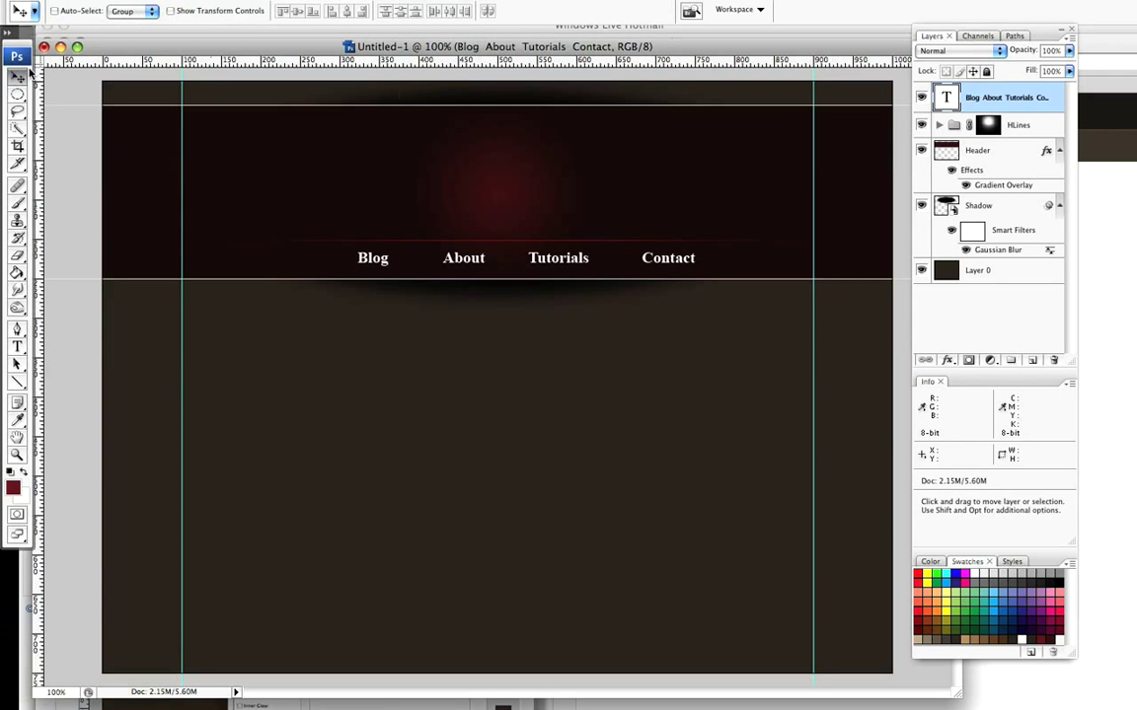
left_click_drag(40, 79, 497, 96)
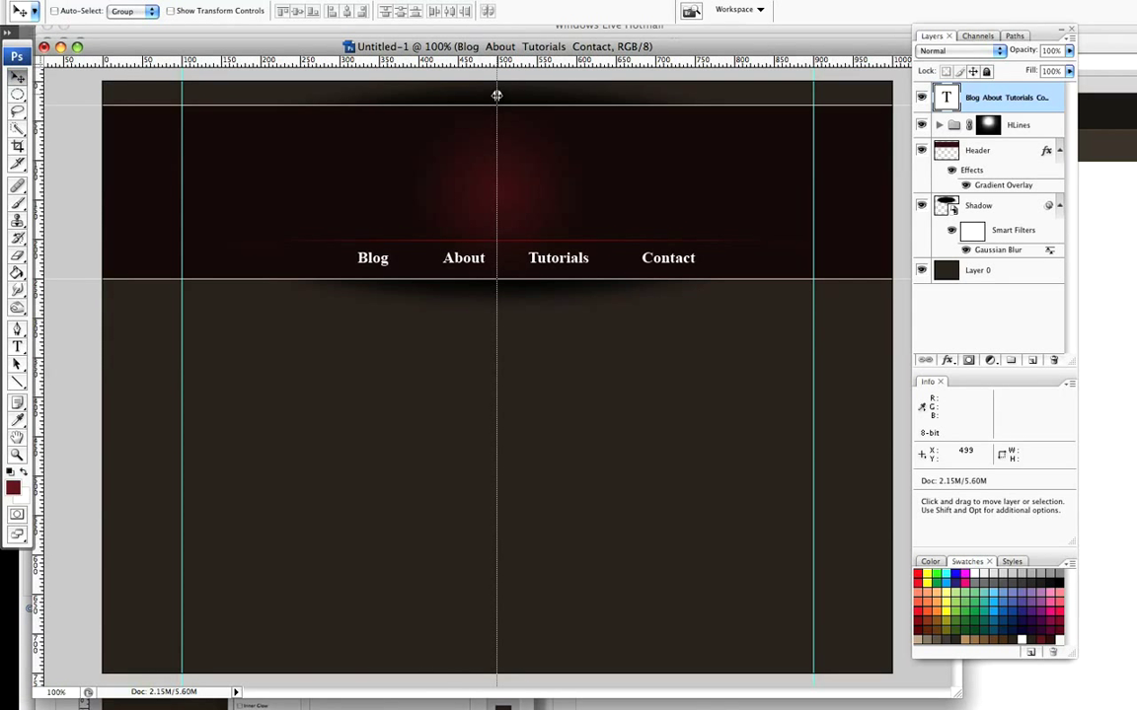
left_click_drag(497, 96, 498, 99)
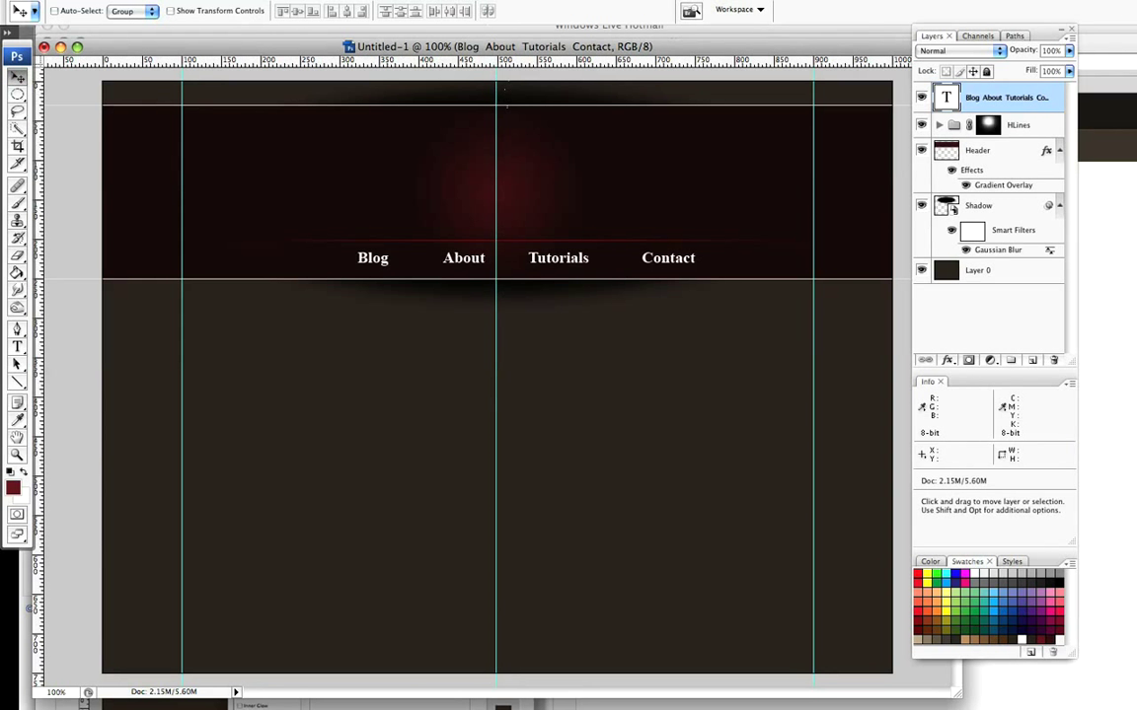
left_click(385, 0)
left_click(481, 302)
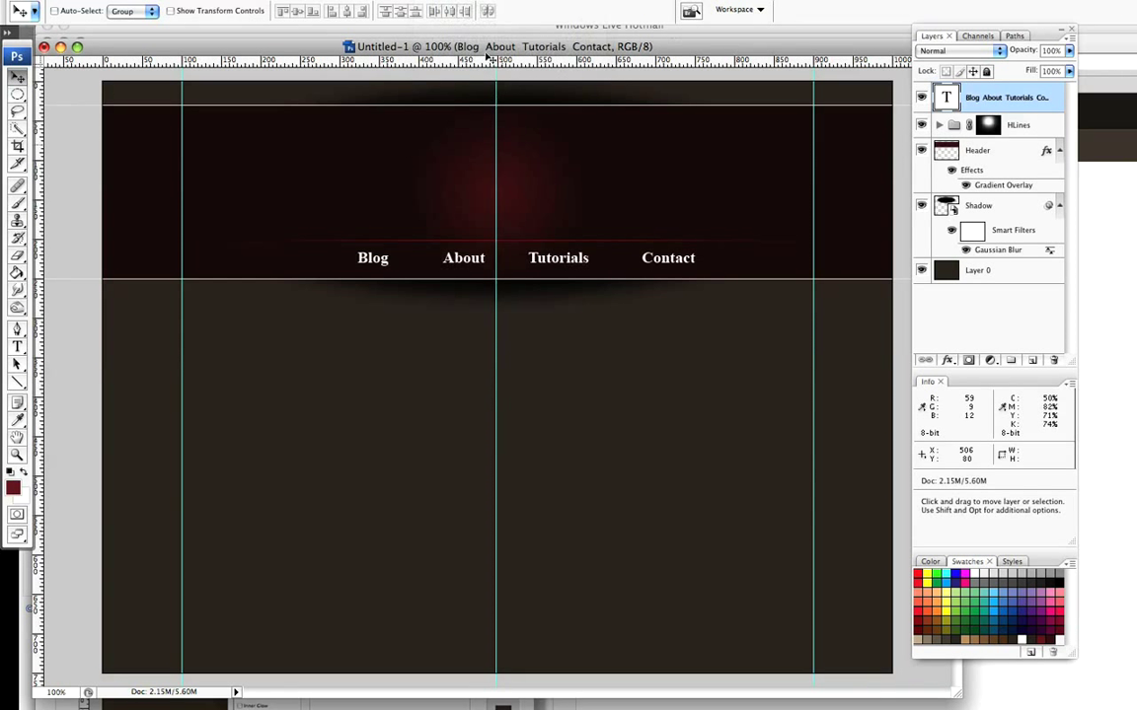
left_click_drag(494, 94, 32, 103)
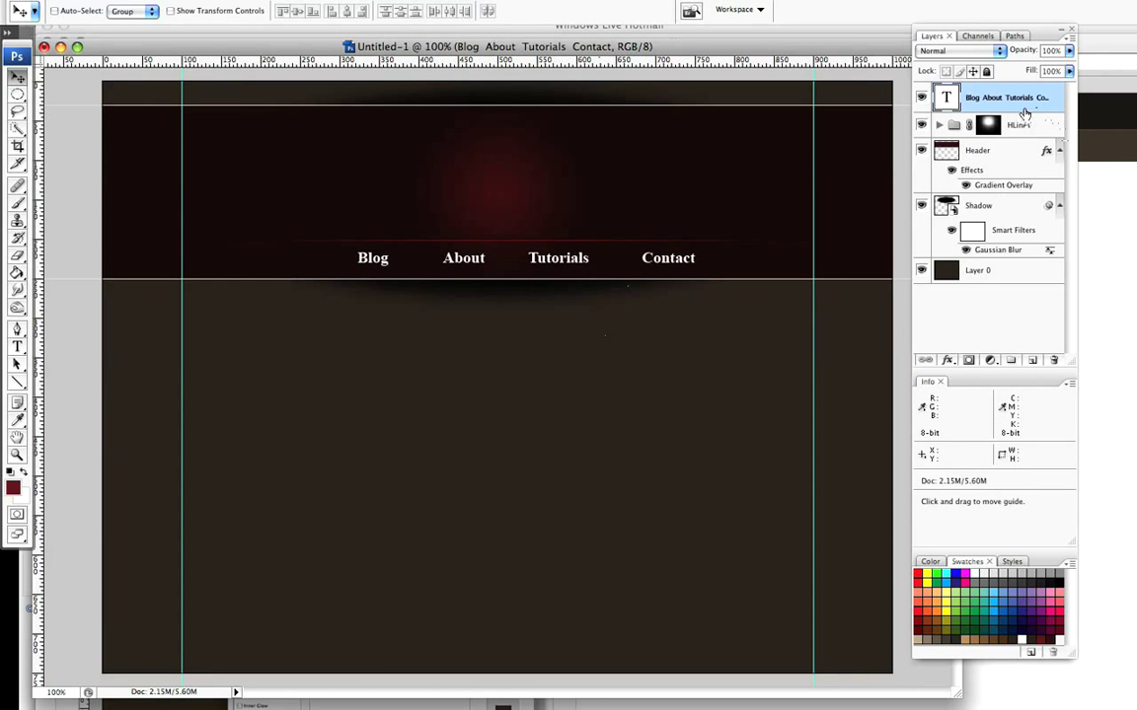
left_click_drag(1025, 115, 1029, 361)
Turn the lower nav text copy black and nudge it up and left as a shadow
left_click(1016, 129)
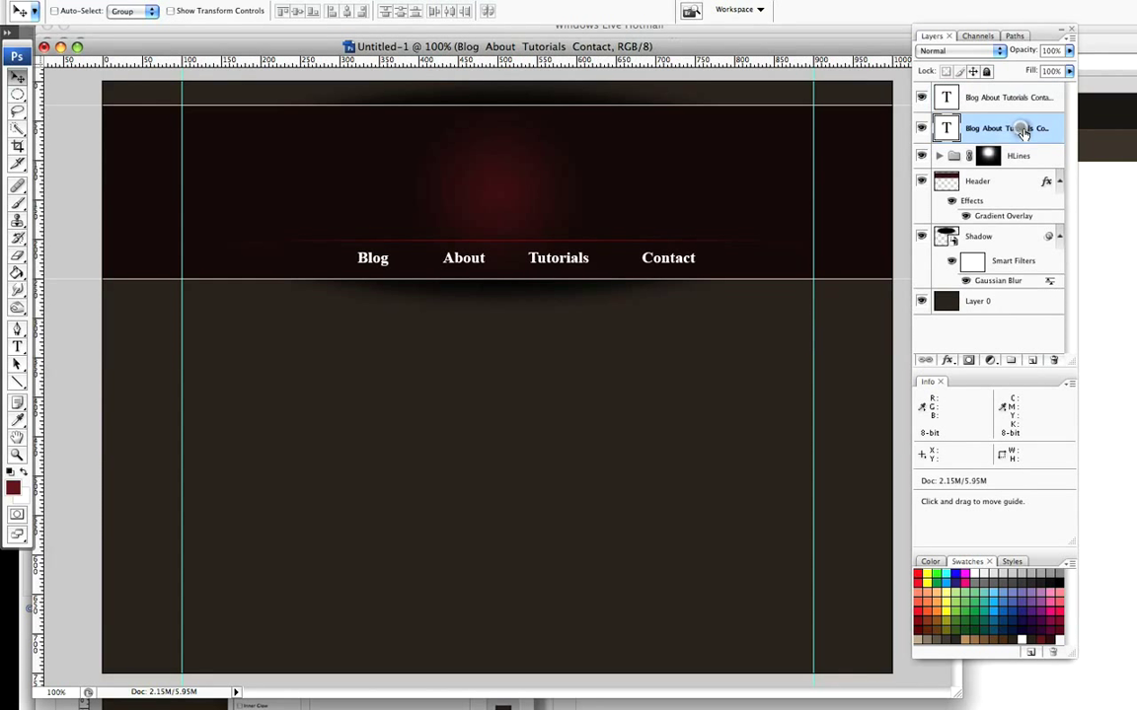
left_click(19, 347)
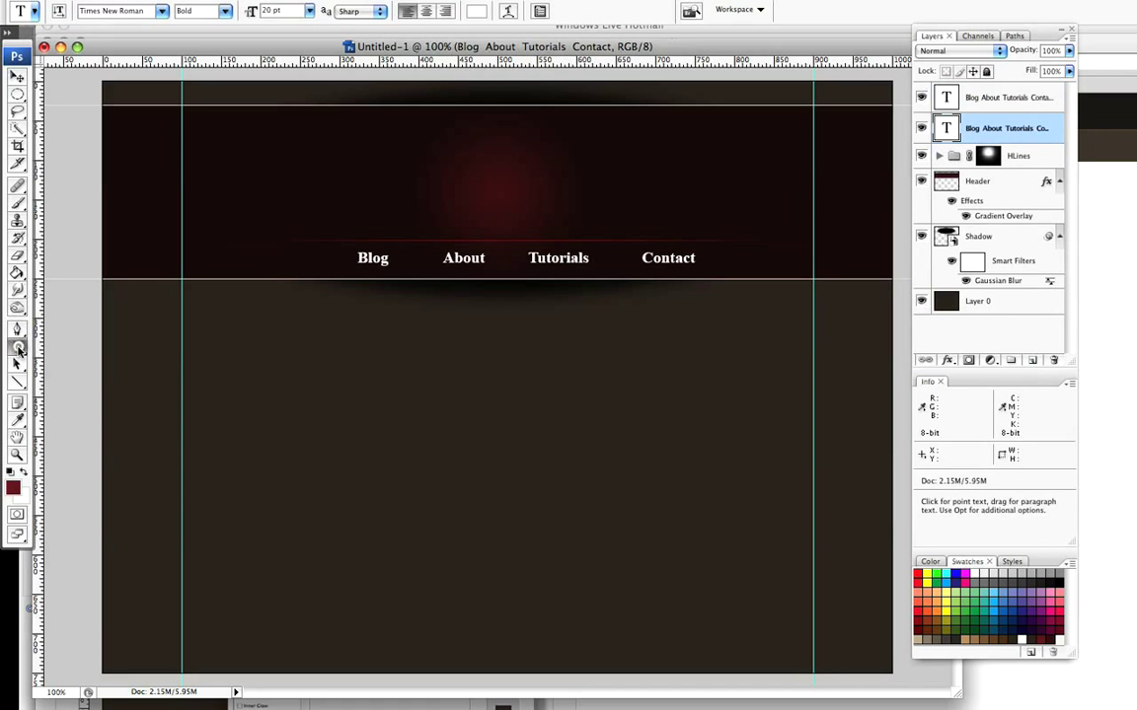
left_click(432, 11)
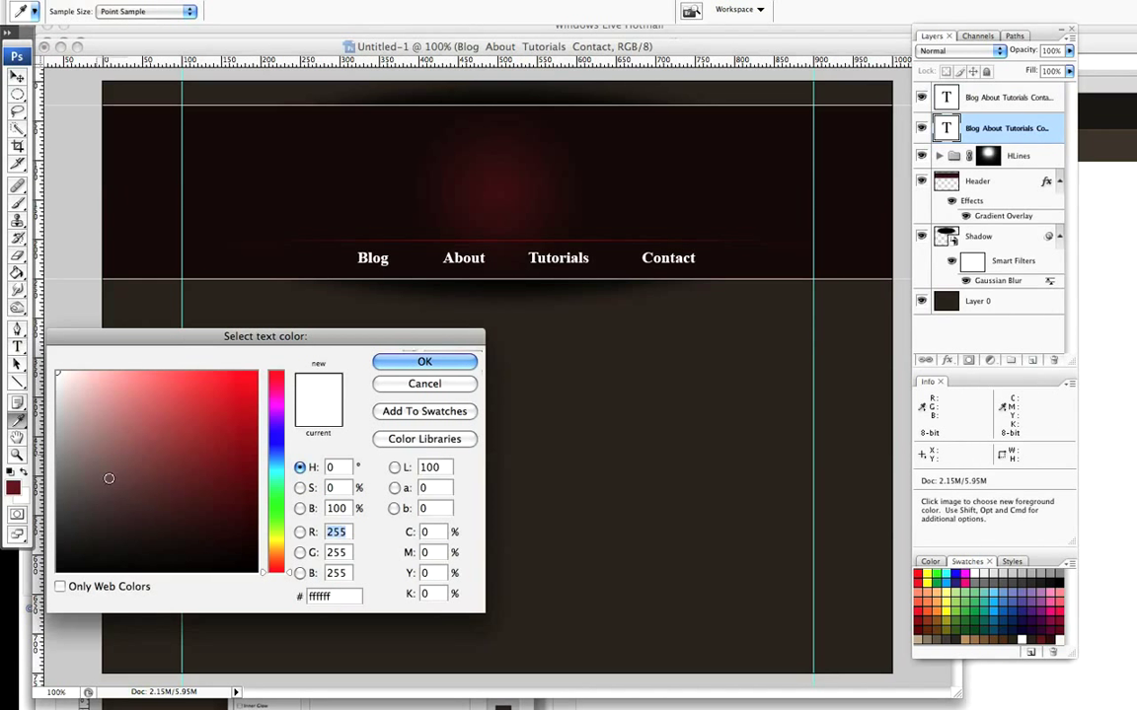
left_click(56, 573)
left_click(397, 363)
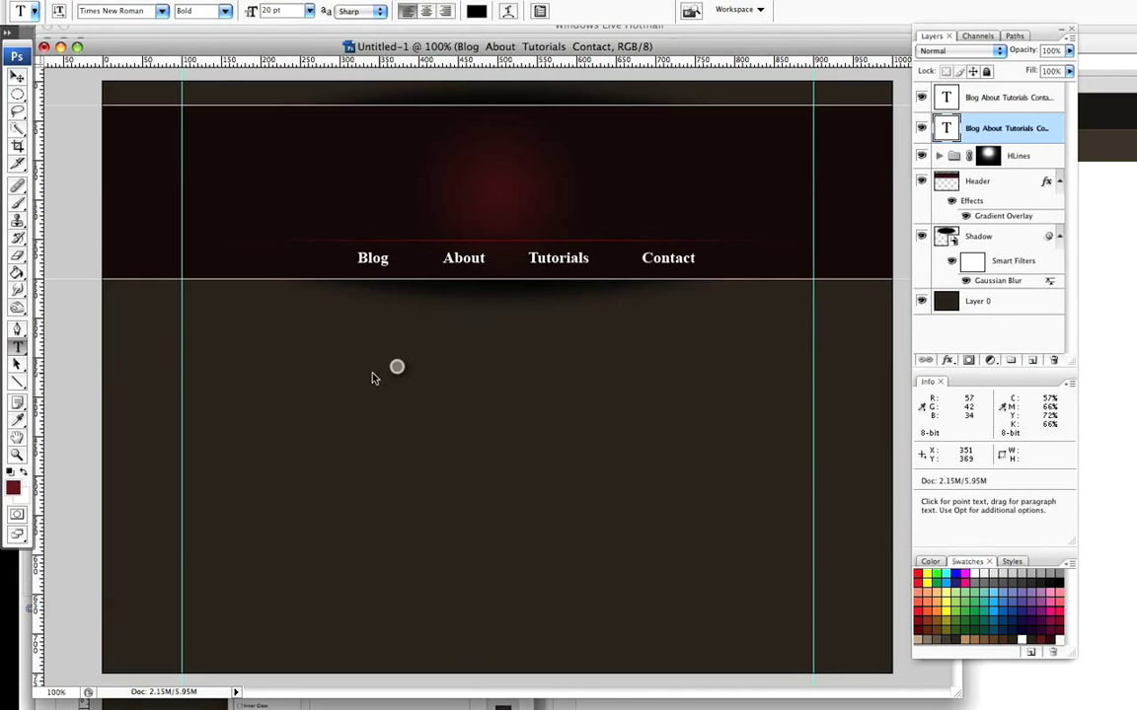
left_click(17, 79)
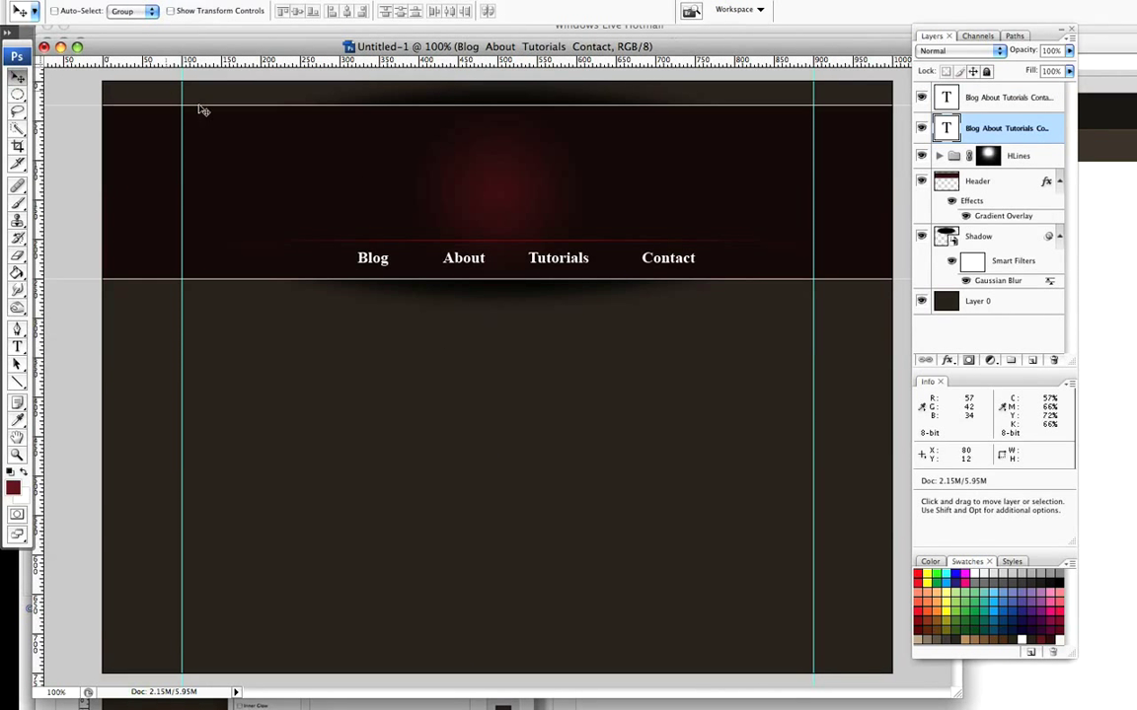
key("Left")
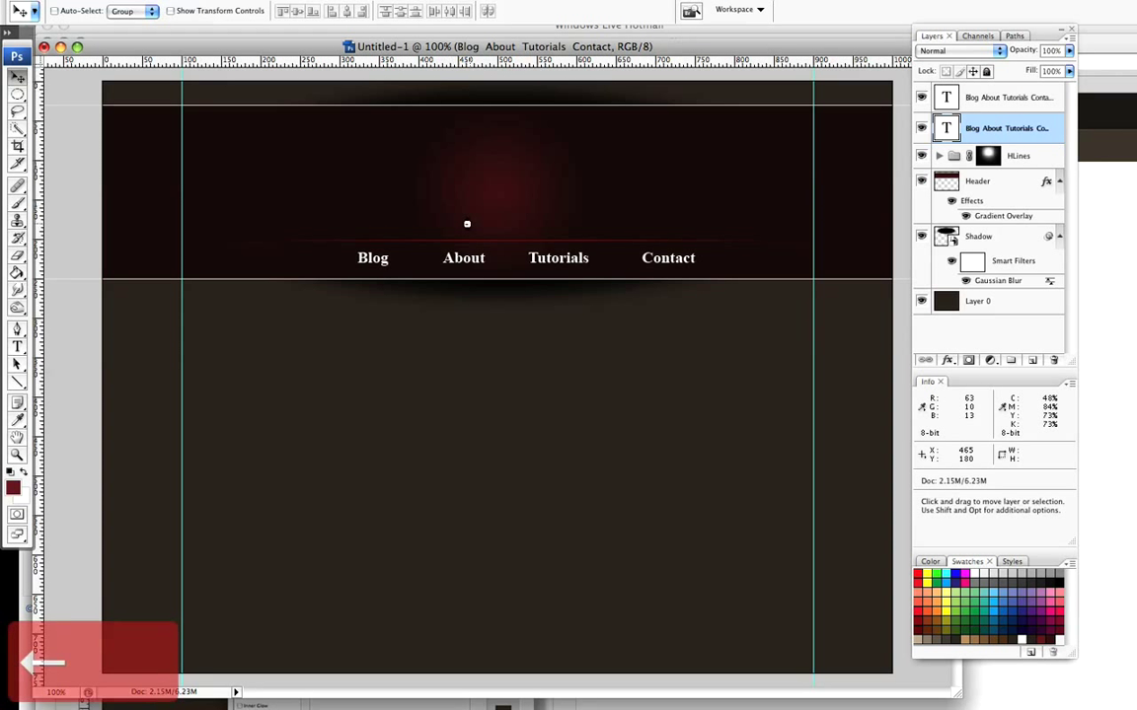
key("Up")
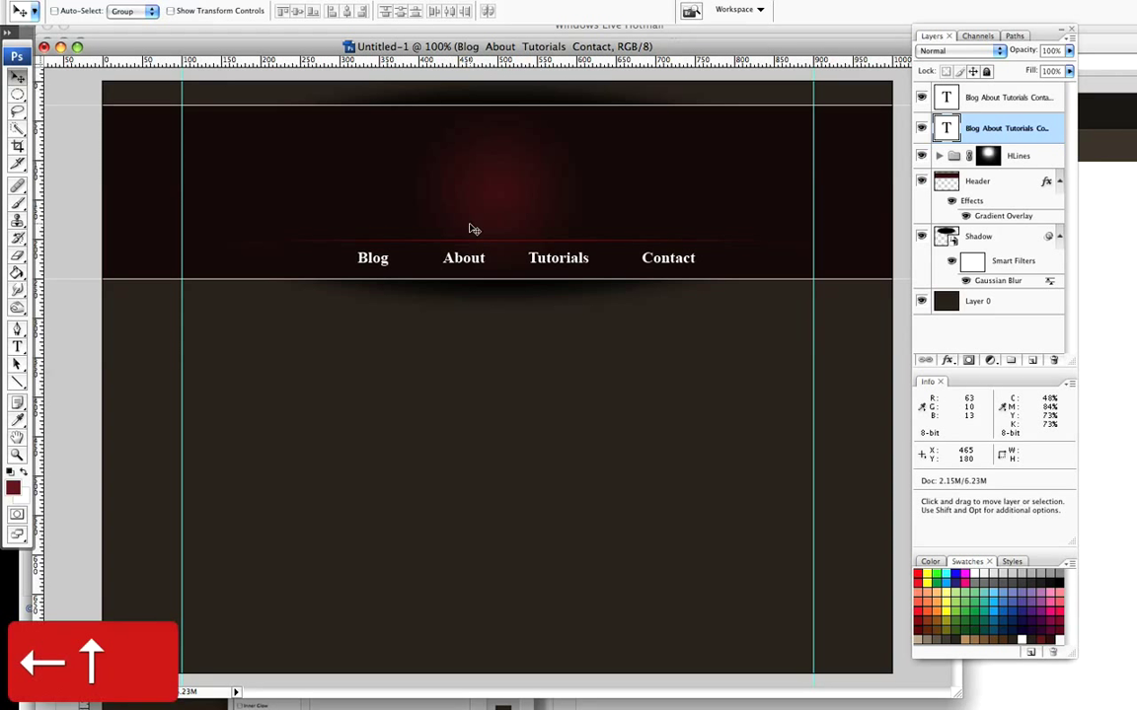
Group both nav text layers and name the group Links
left_click(1008, 103)
left_click(1012, 123, "shift")
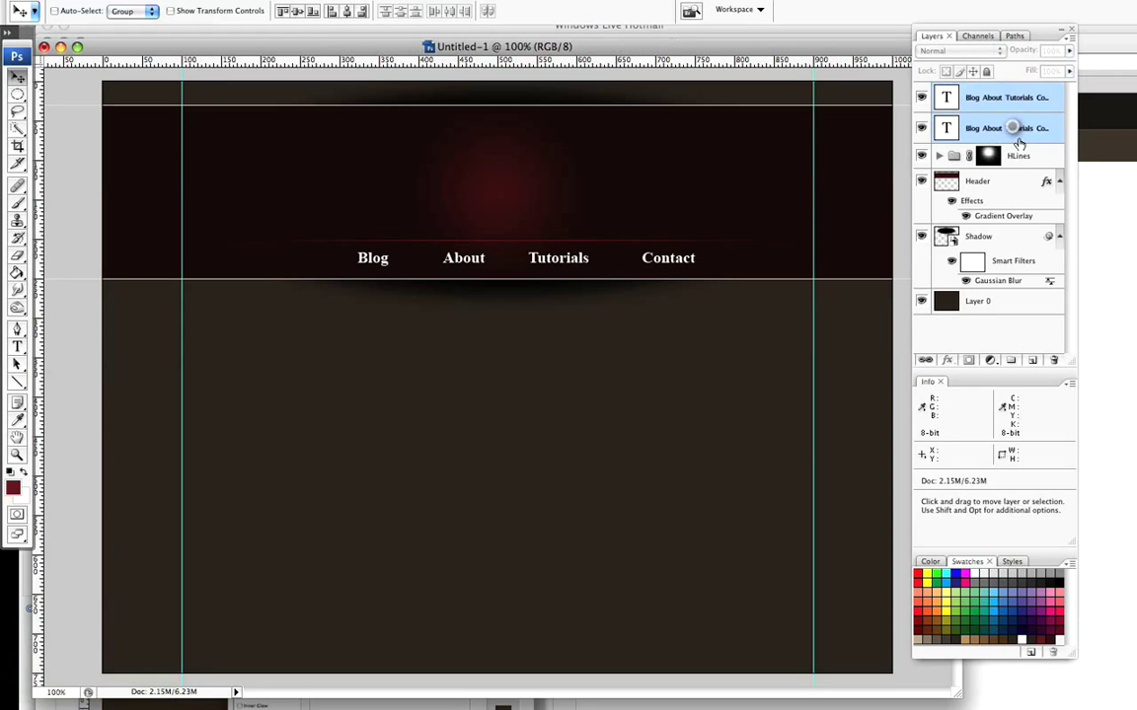
left_click_drag(1013, 125, 1010, 360)
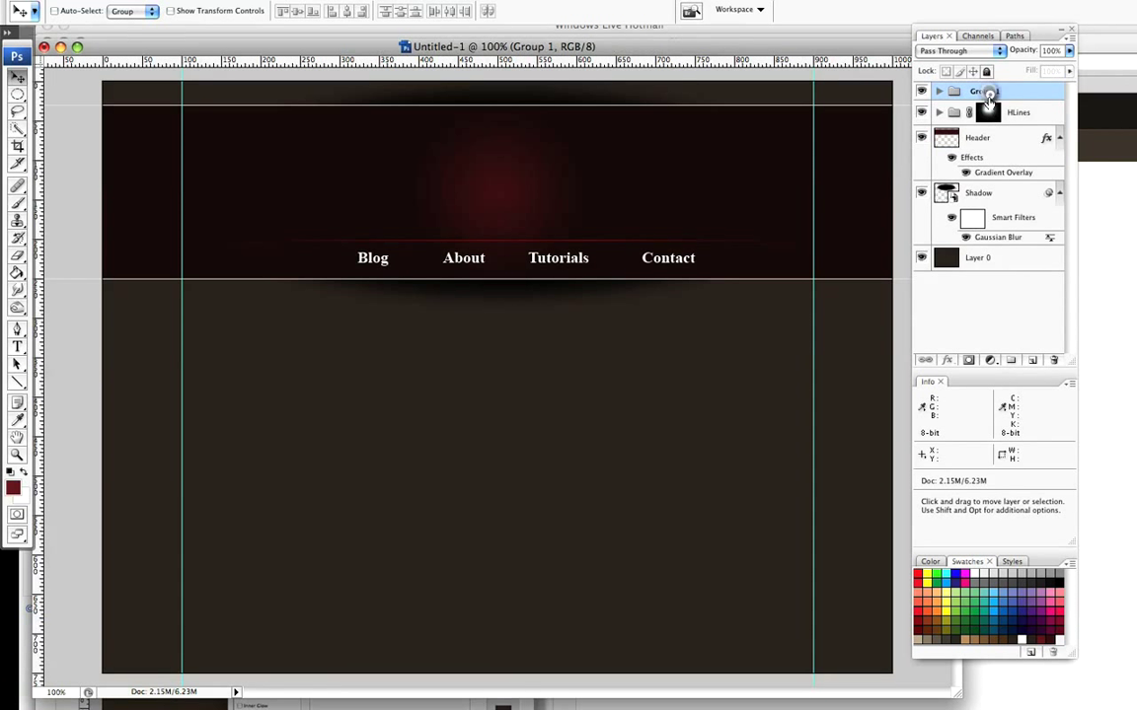
double_click(987, 92)
left_click(888, 292)
type("Links")
key("Return")
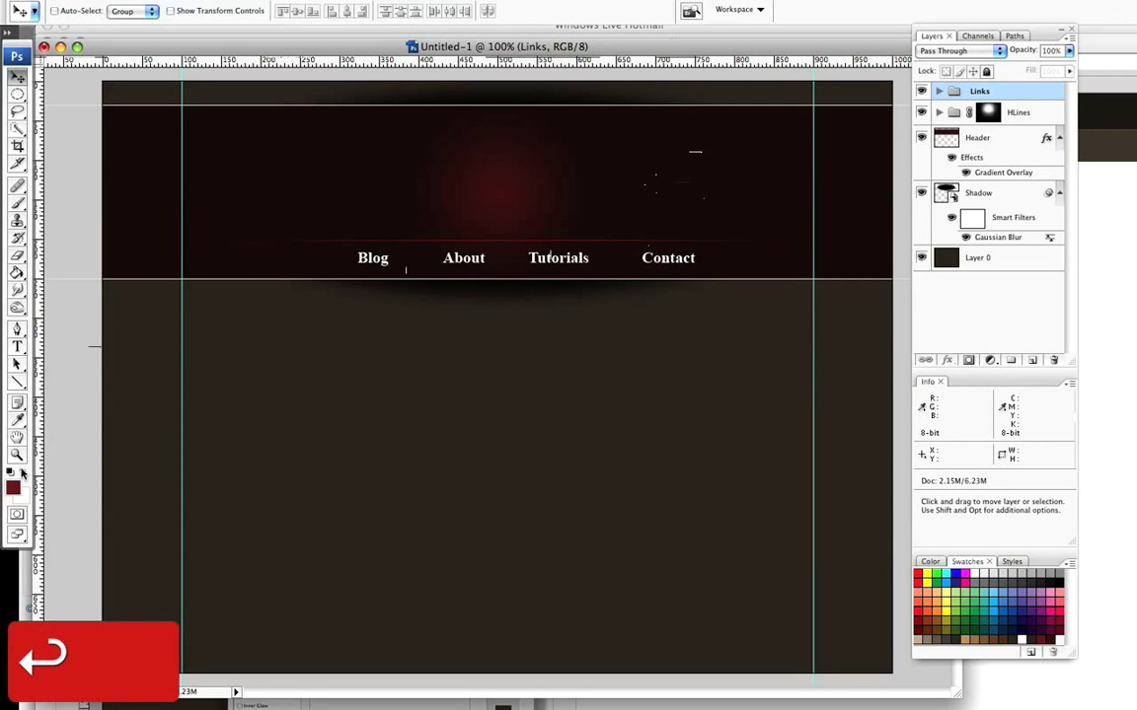
key("z")
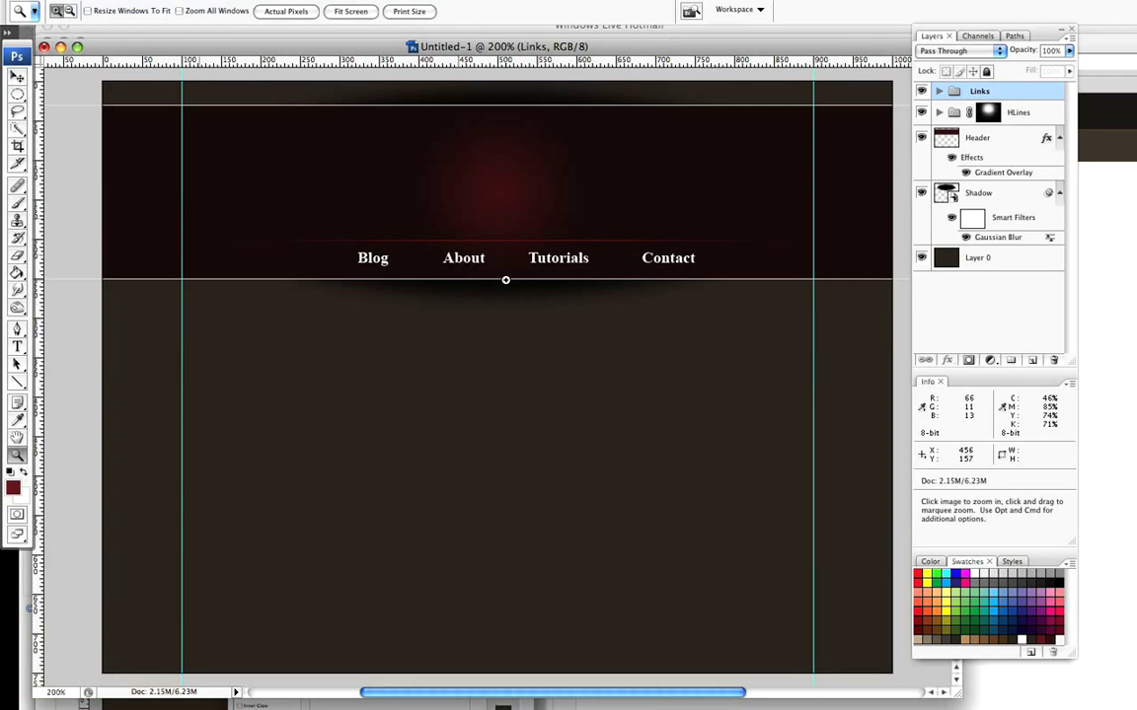
left_click(464, 275)
left_click(506, 406)
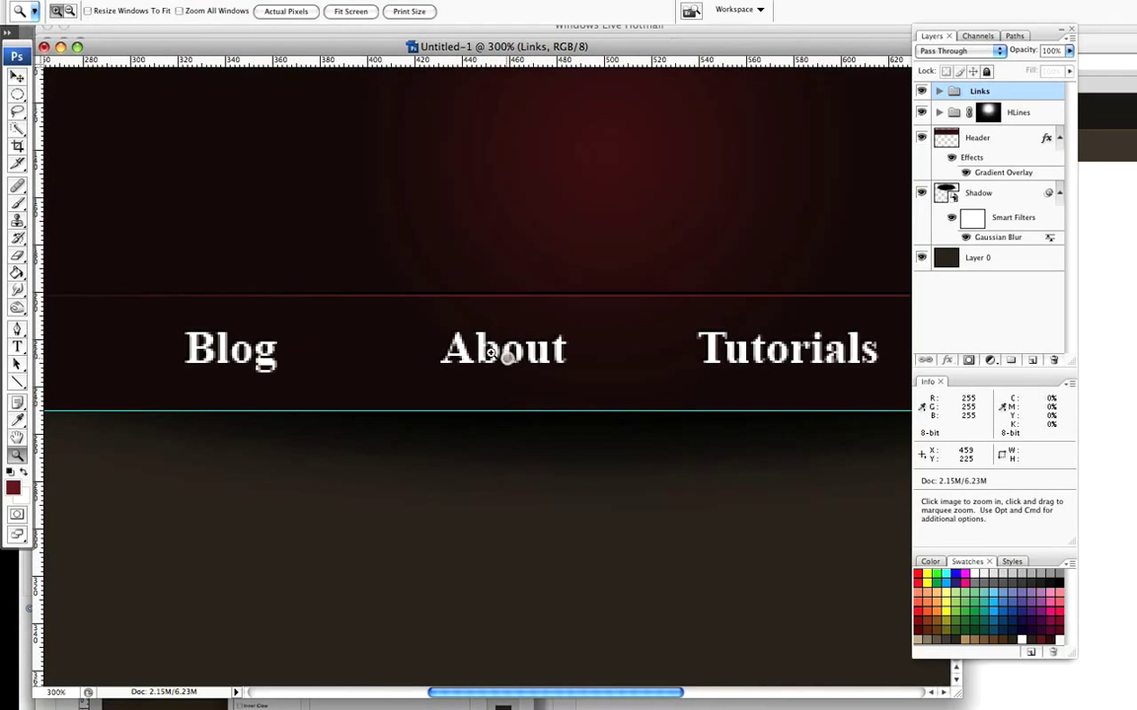
left_click(502, 355)
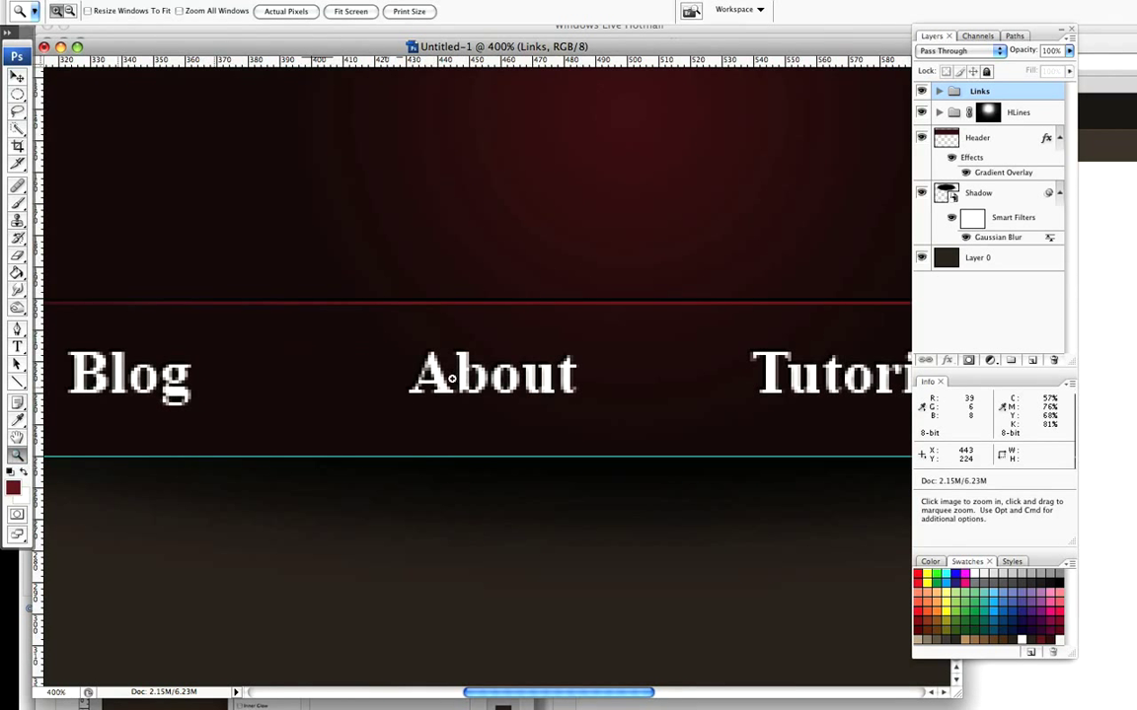
key("alt")
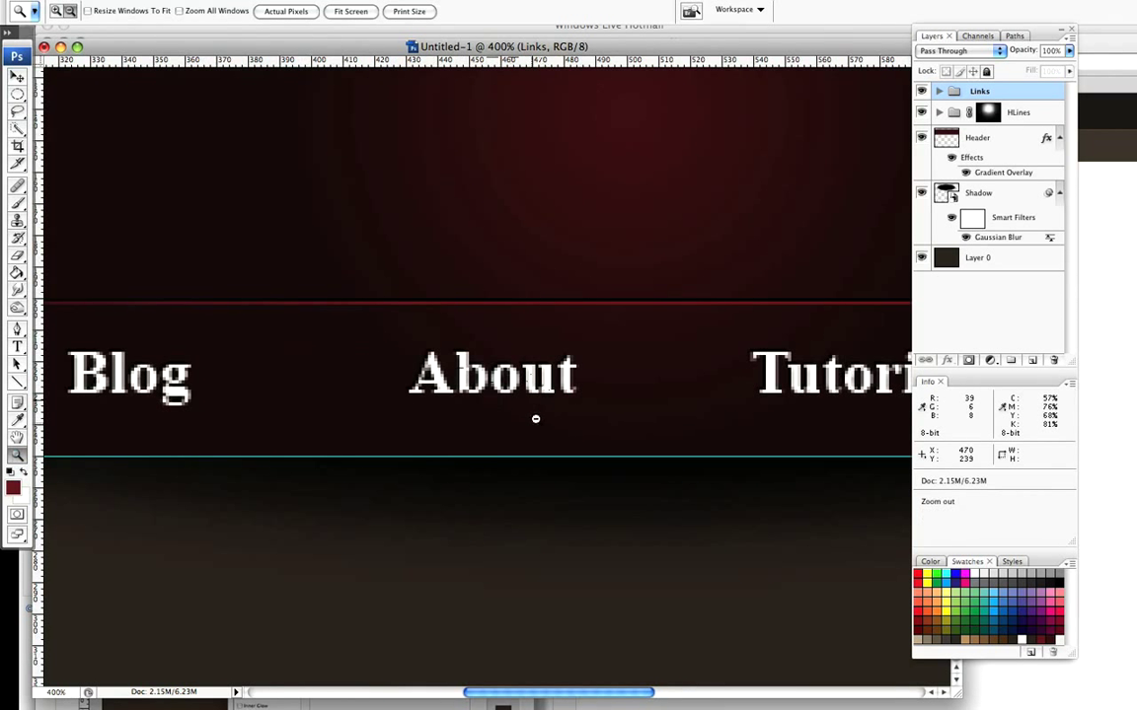
left_click(532, 416, "alt")
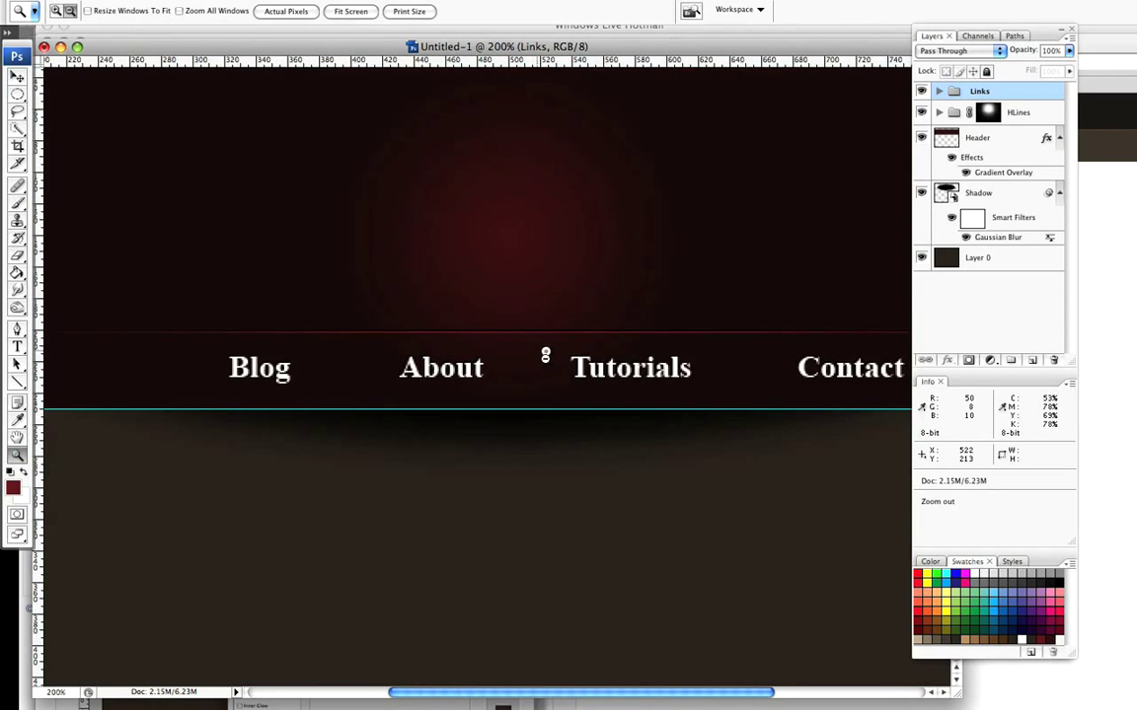
left_click(545, 355, "alt")
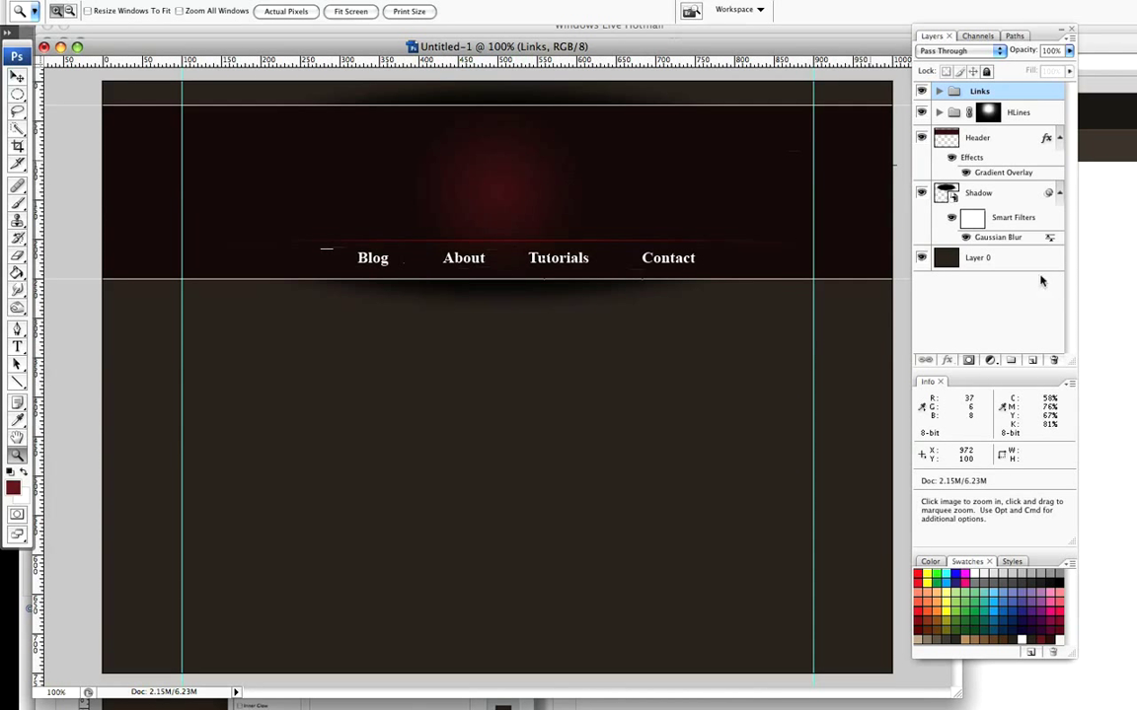
On a new layer, draw a thin vertical red line between About and Tutorials
left_click(1032, 362)
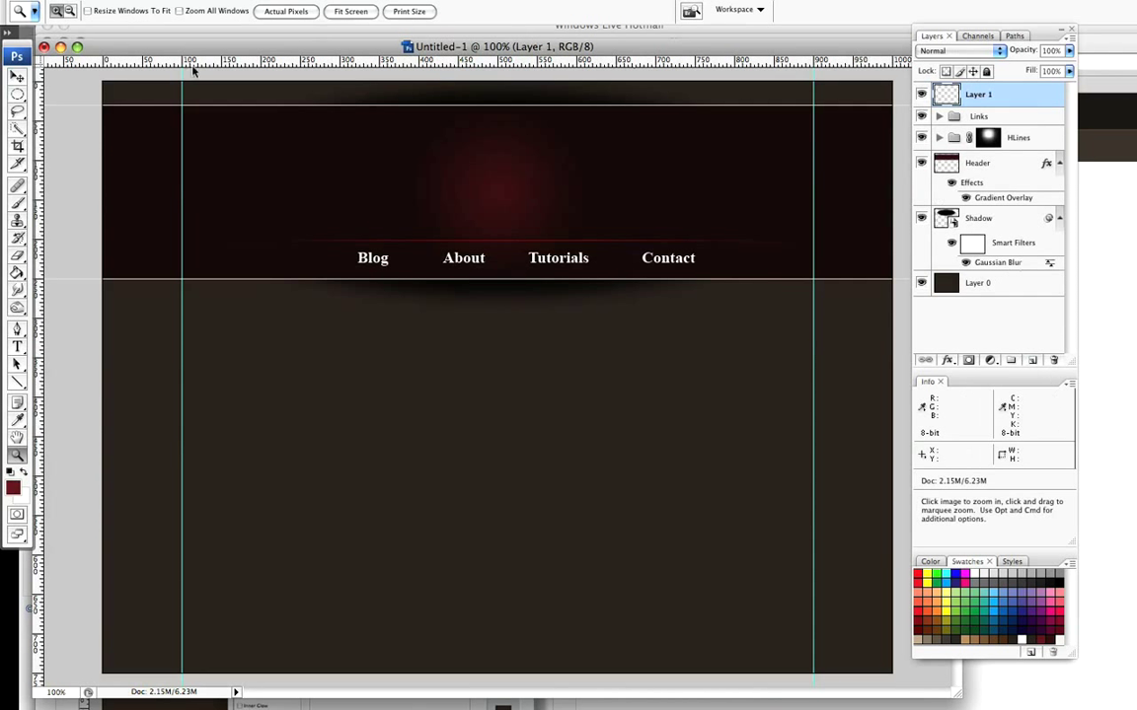
left_click(22, 383)
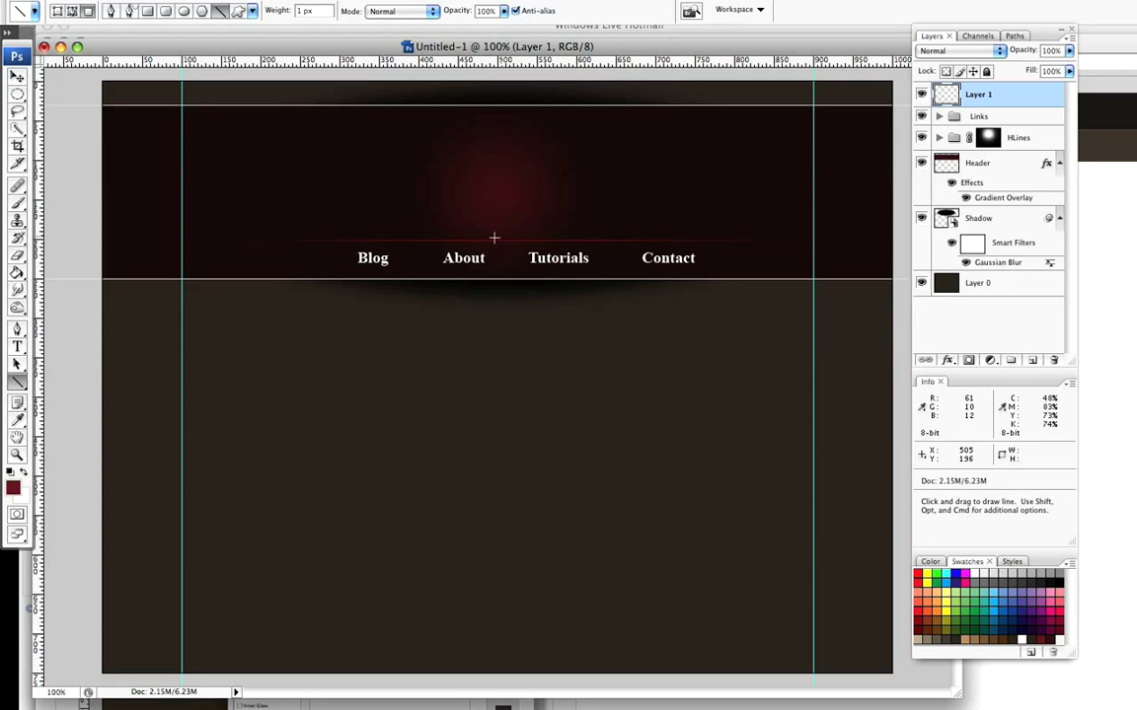
key("shift")
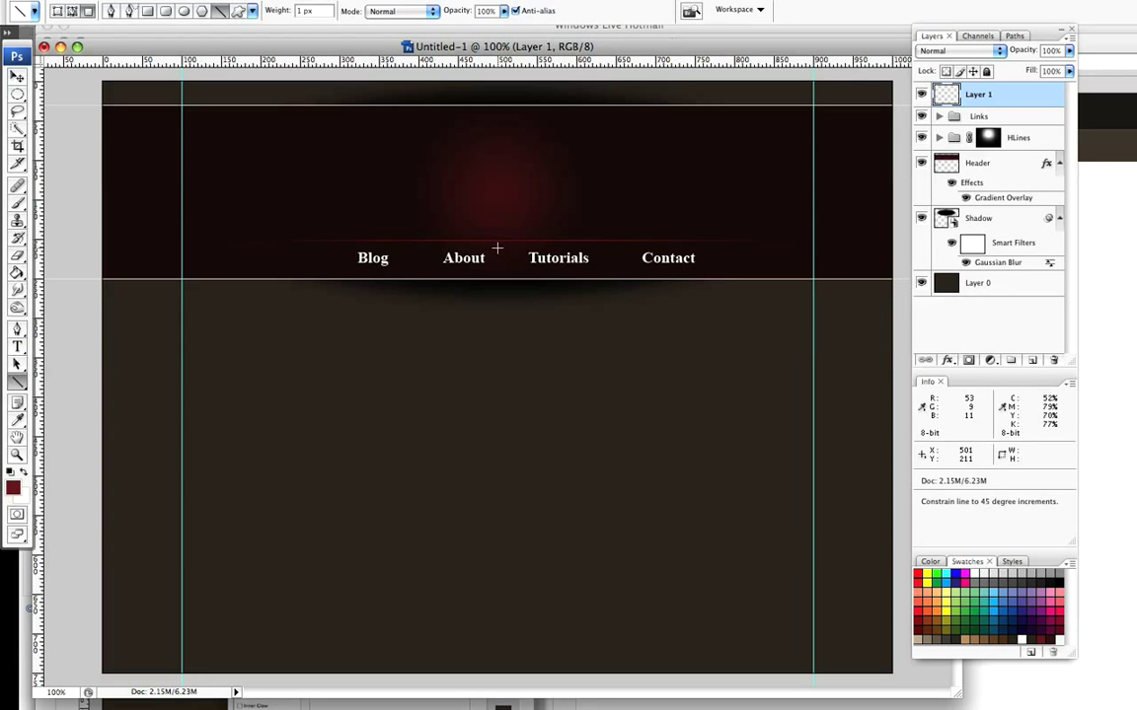
left_click_drag(506, 242, 505, 278)
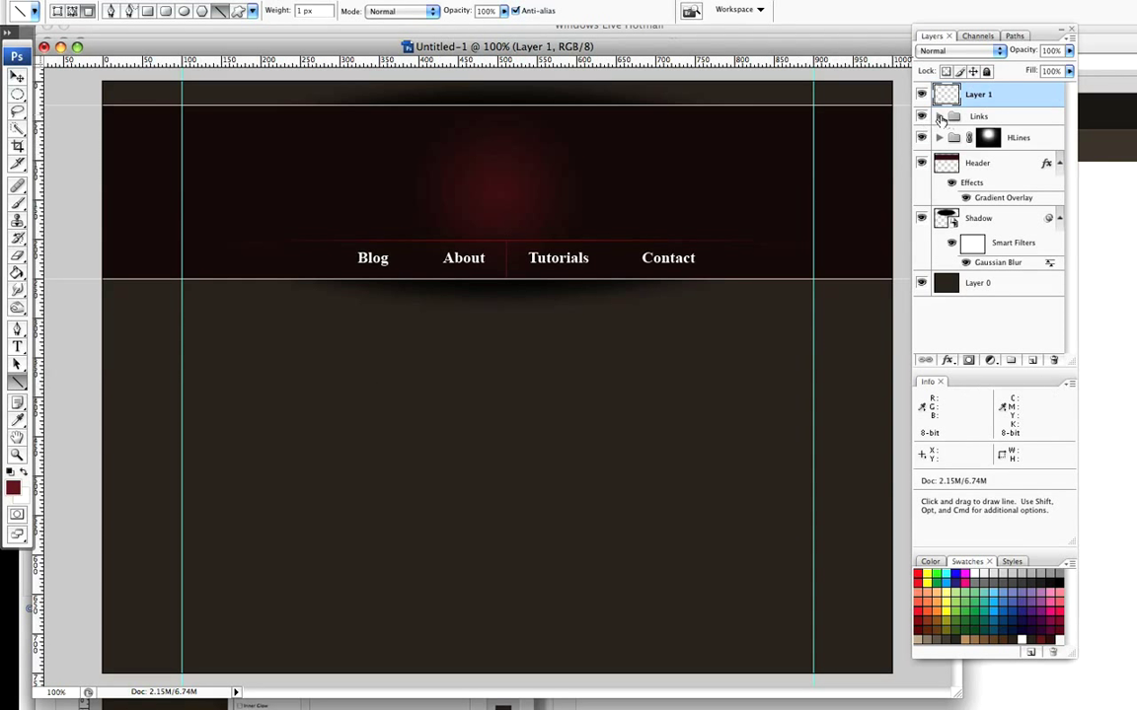
On another new layer, draw a black vertical line beside the red separator
left_click(1030, 361)
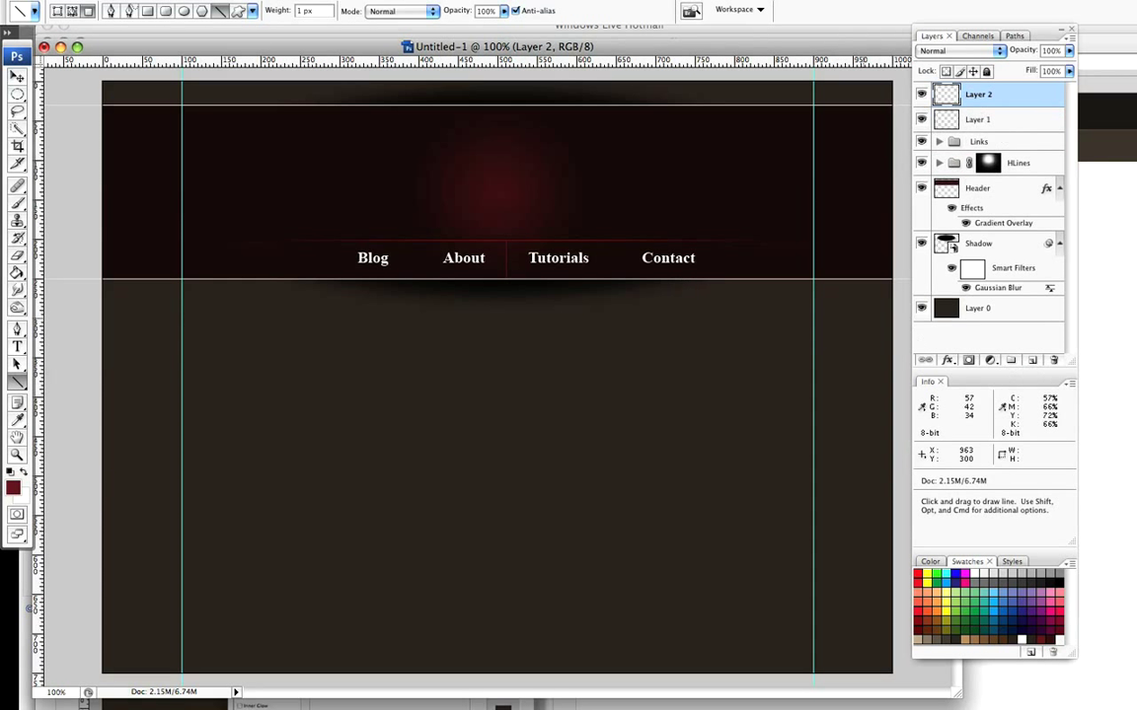
left_click(9, 474)
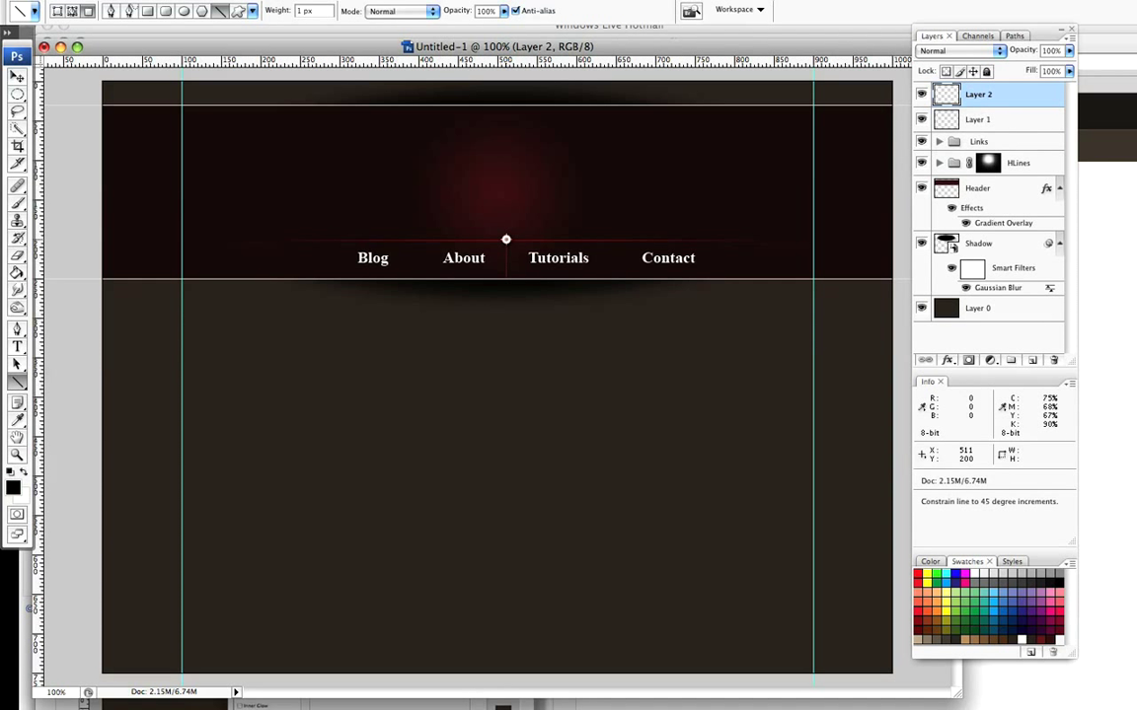
left_click_drag(505, 239, 505, 267)
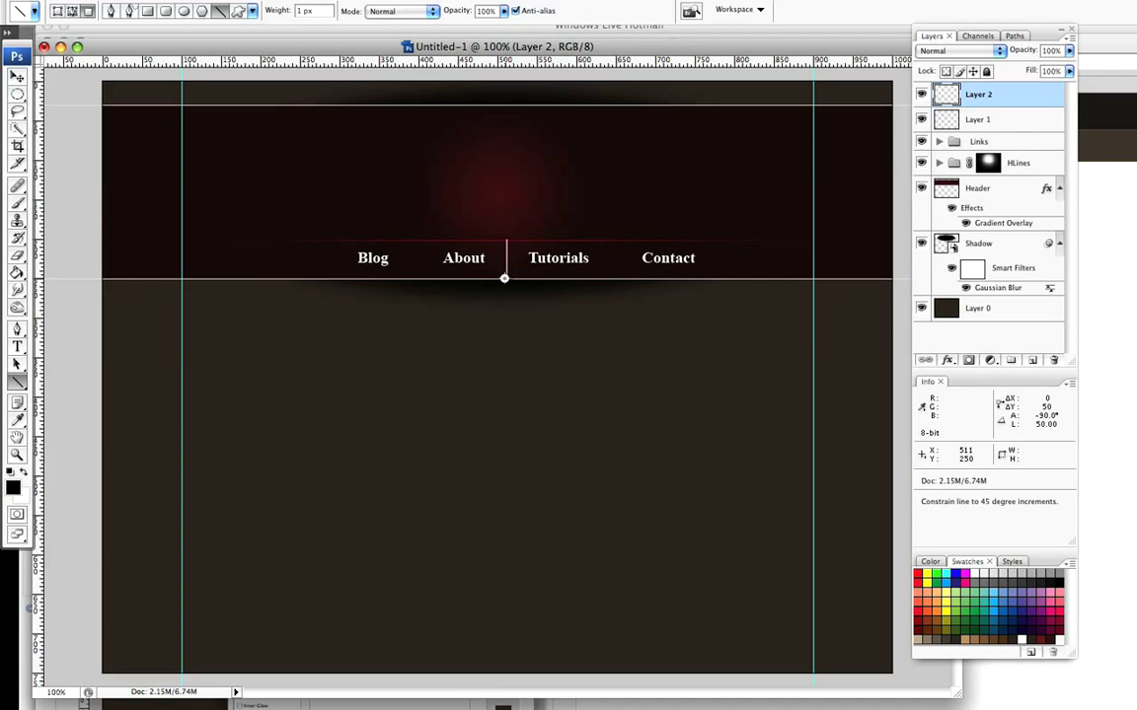
left_click_drag(504, 279, 504, 280)
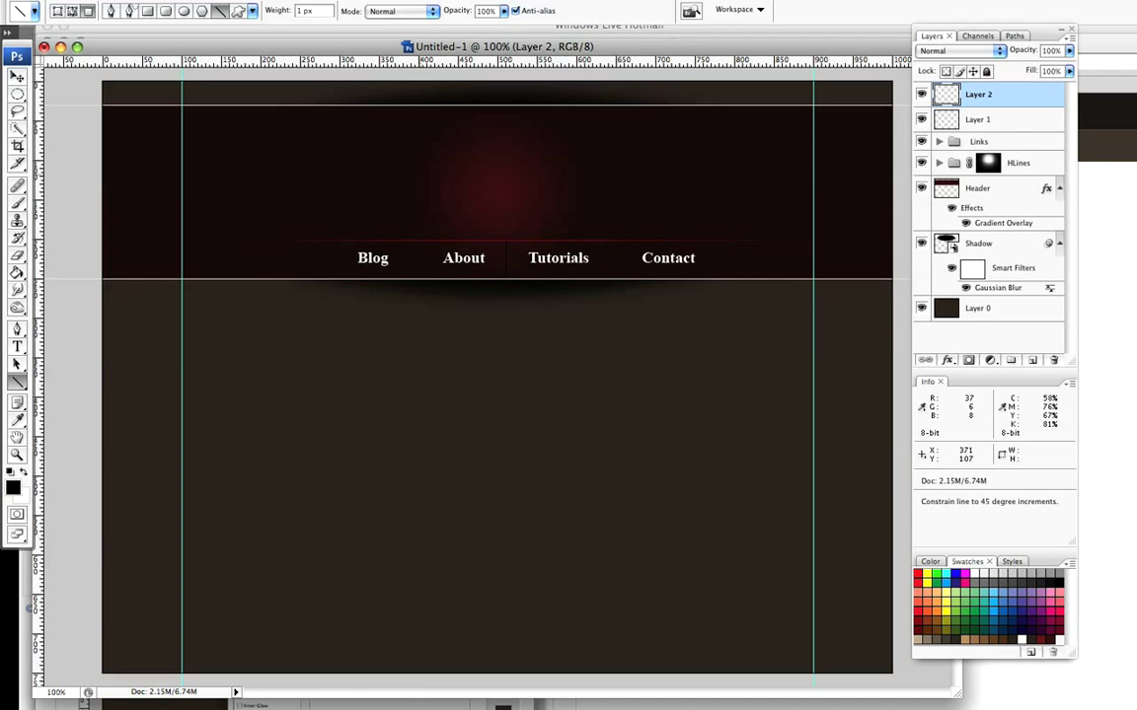
left_click(18, 78)
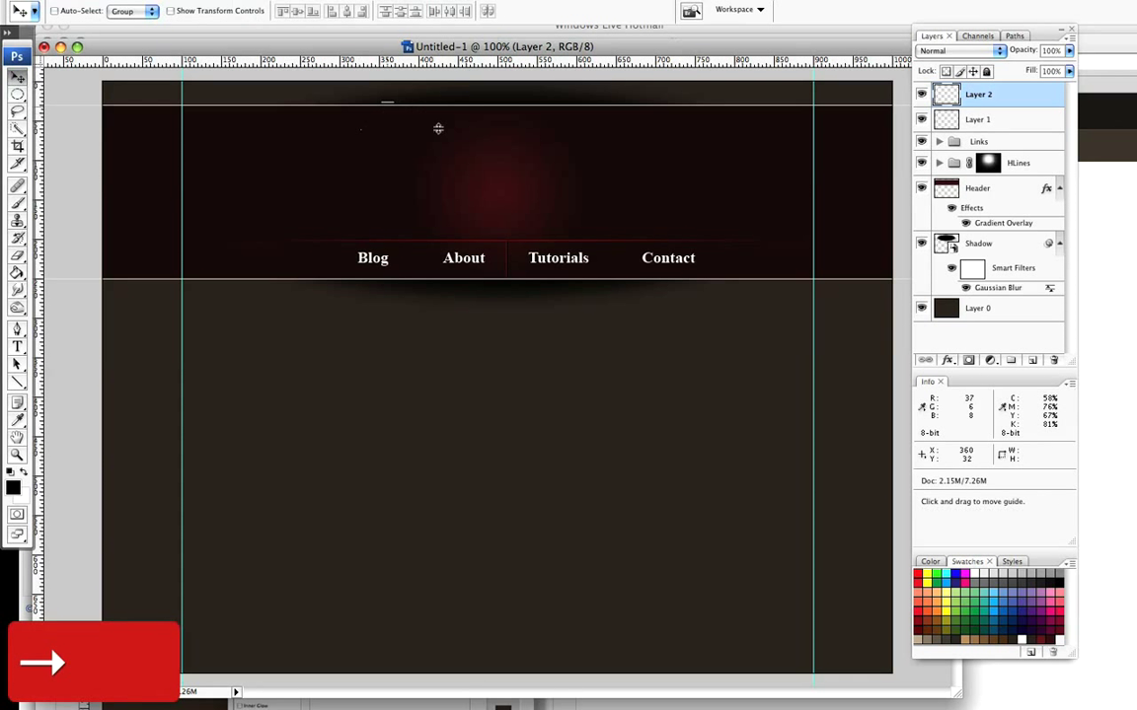
Group Layer 1 and Layer 2 into a group named VLines
left_click(1008, 119, "shift")
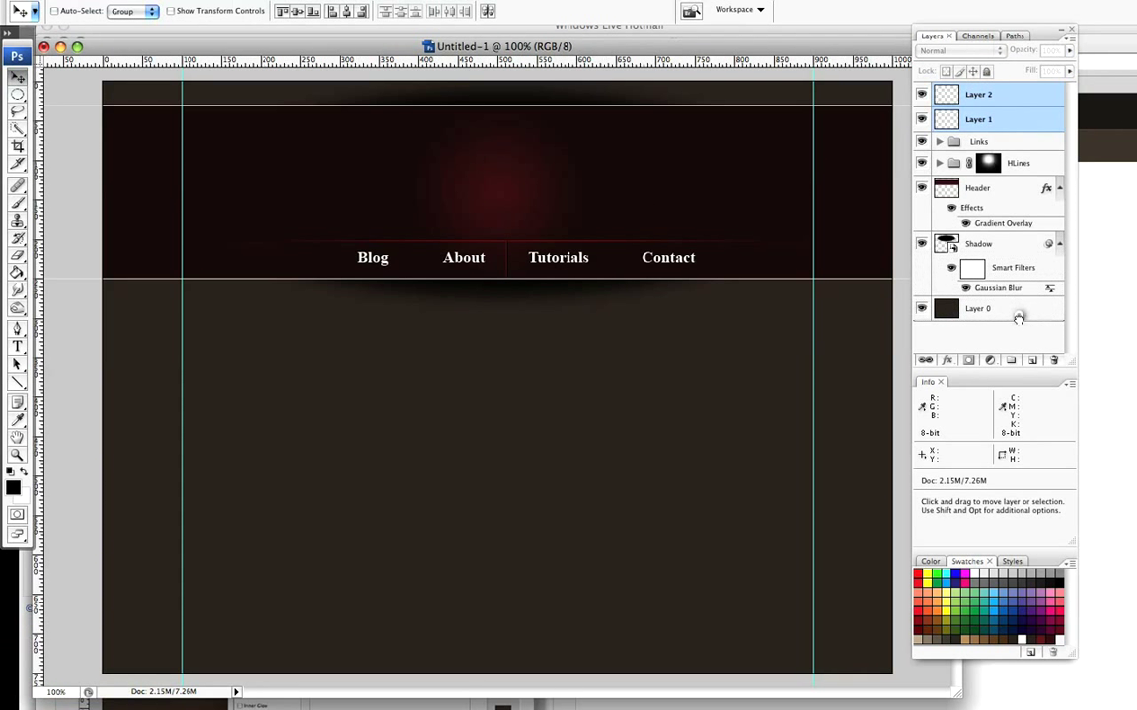
left_click(1010, 361)
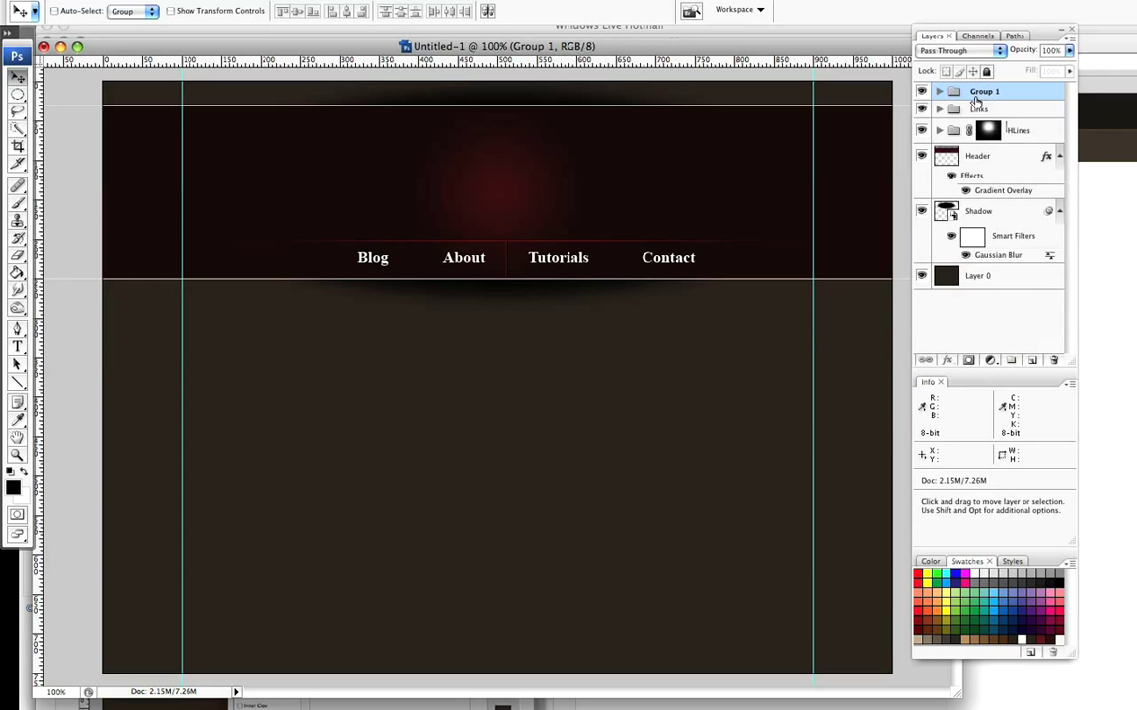
double_click(982, 93)
type("H")
key("BackSpace")
key("BackSpace")
key("BackSpace")
key("BackSpace")
key("BackSpace")
key("BackSpace")
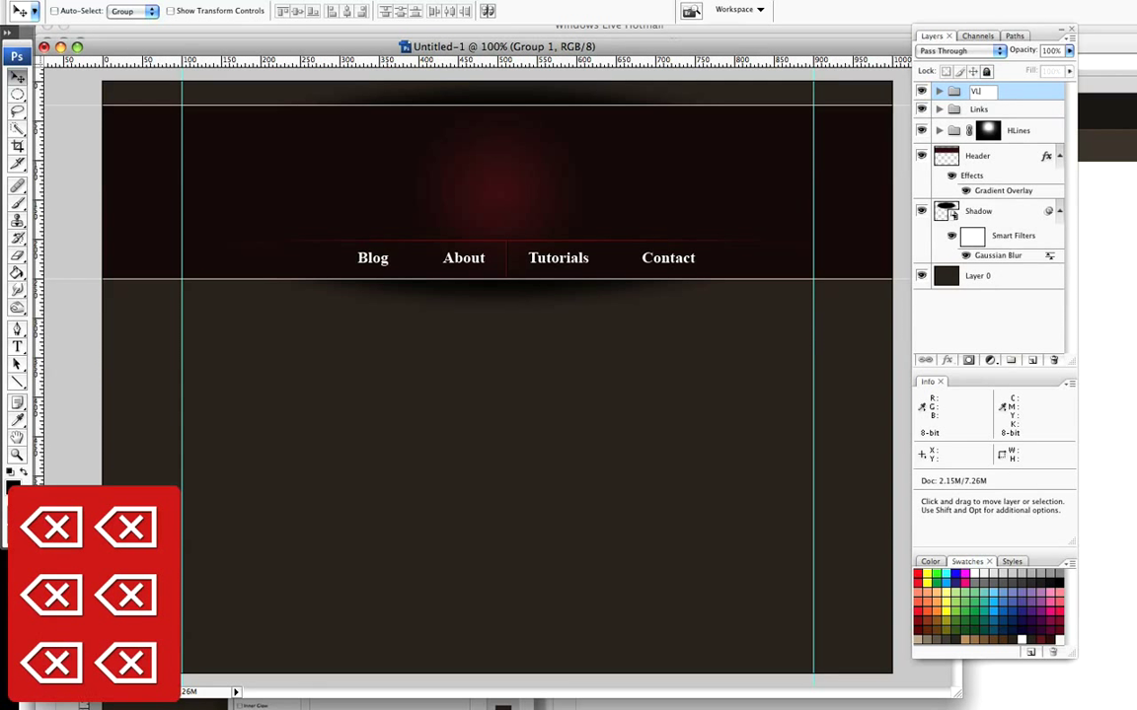
type("VLines")
key("Return")
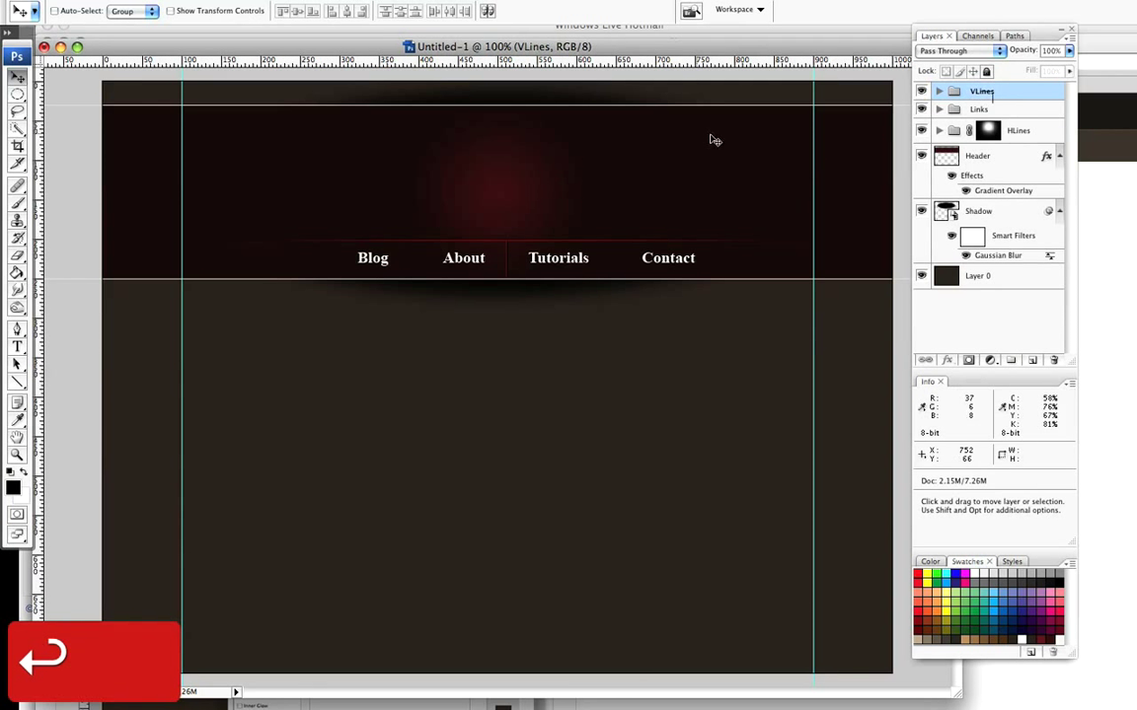
Duplicate the separator lines into the other link gaps, including between Tutorials and Contact and after Contact
left_click(938, 92)
left_click(987, 113)
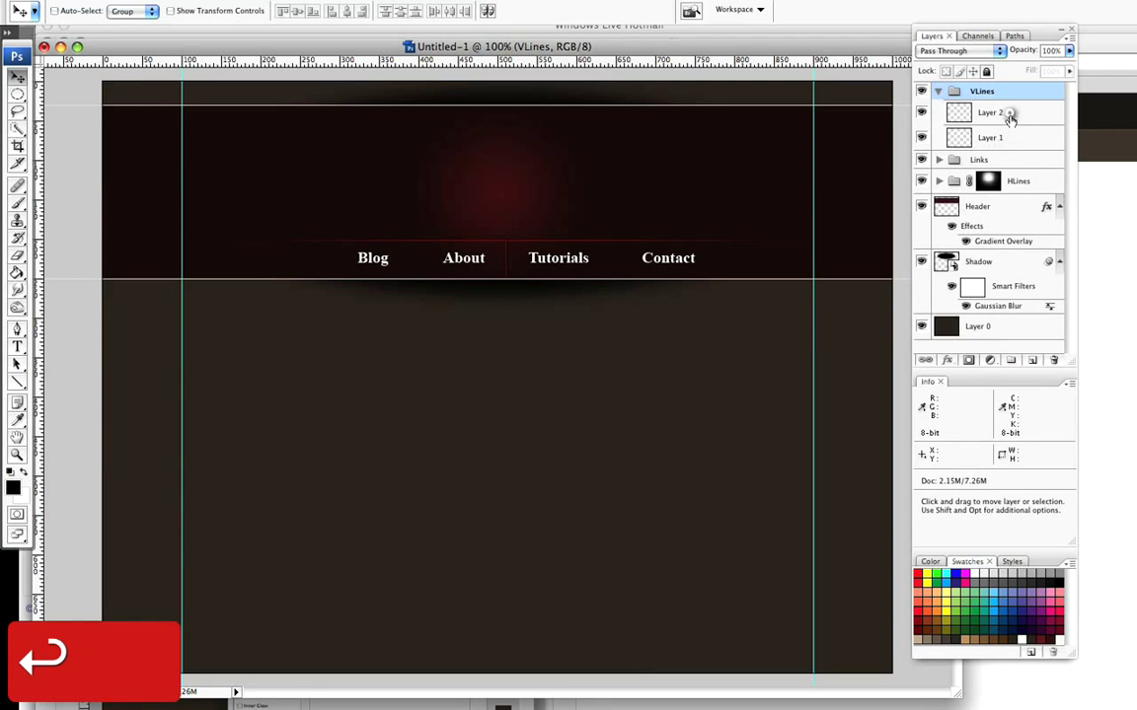
left_click(1002, 146, "shift")
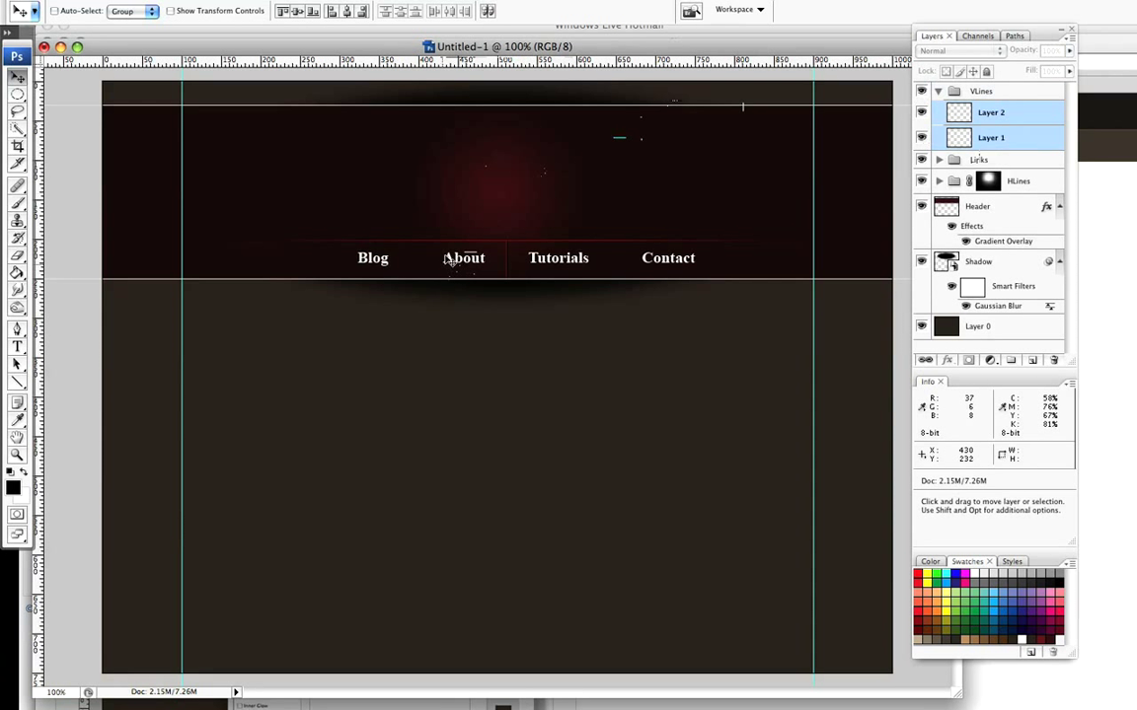
key("alt")
key("shift")
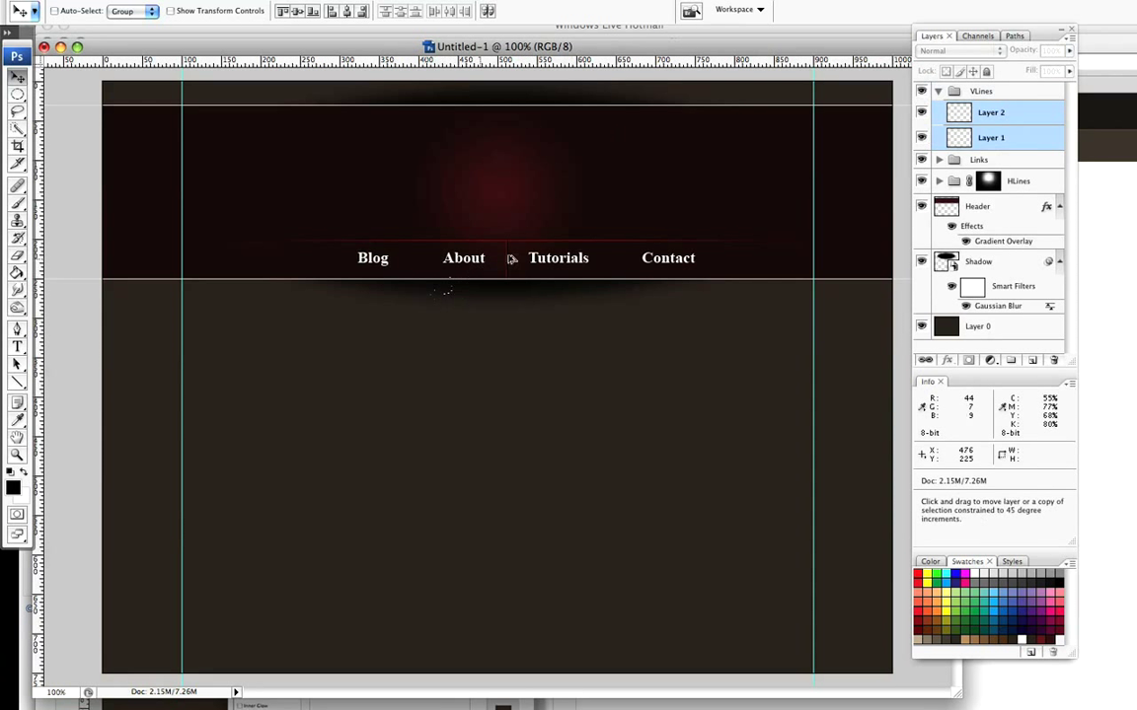
left_click_drag(507, 261, 610, 262)
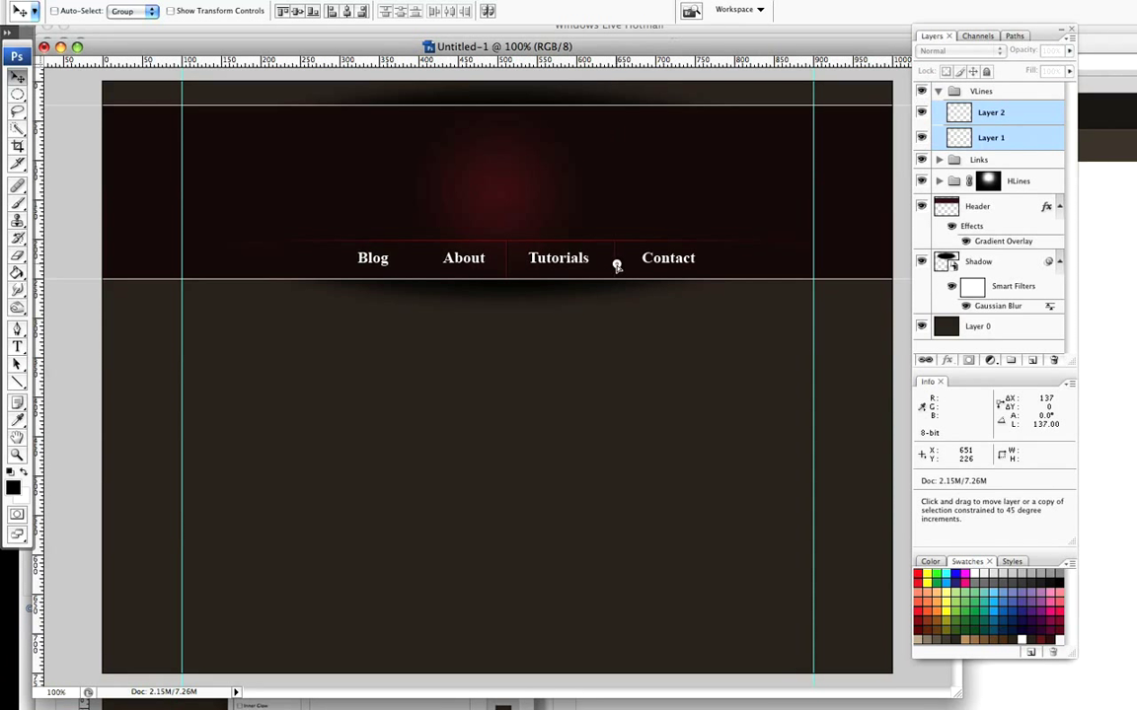
left_click_drag(617, 265, 617, 264)
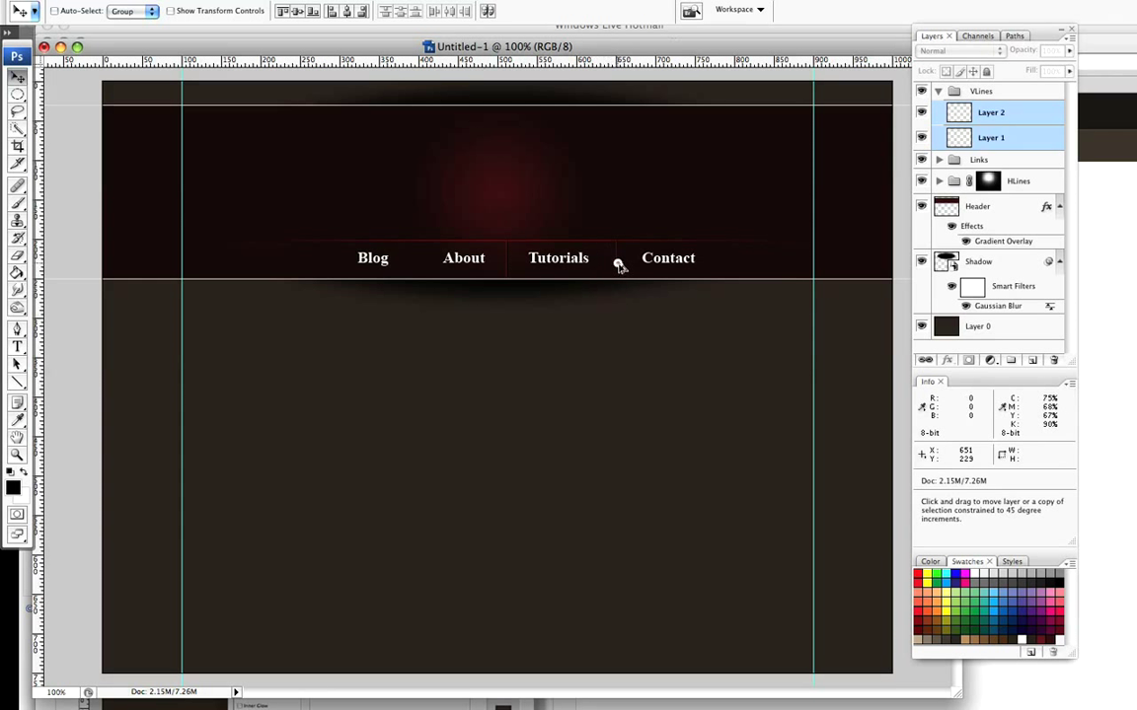
left_click_drag(619, 266, 483, 271)
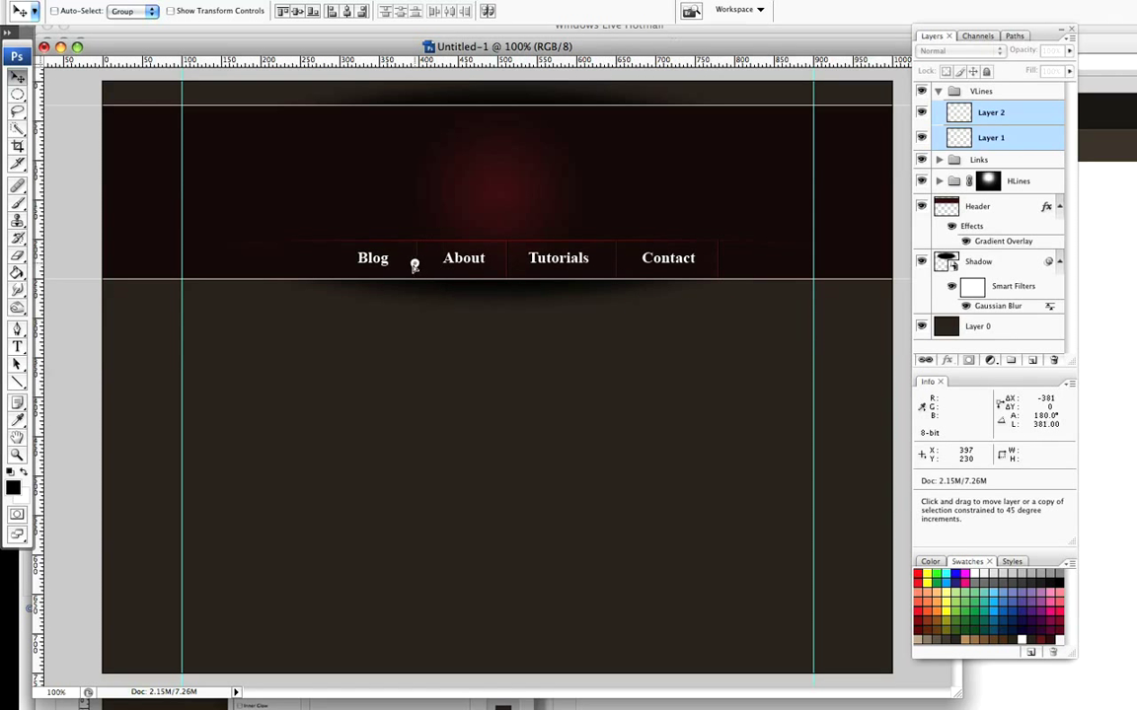